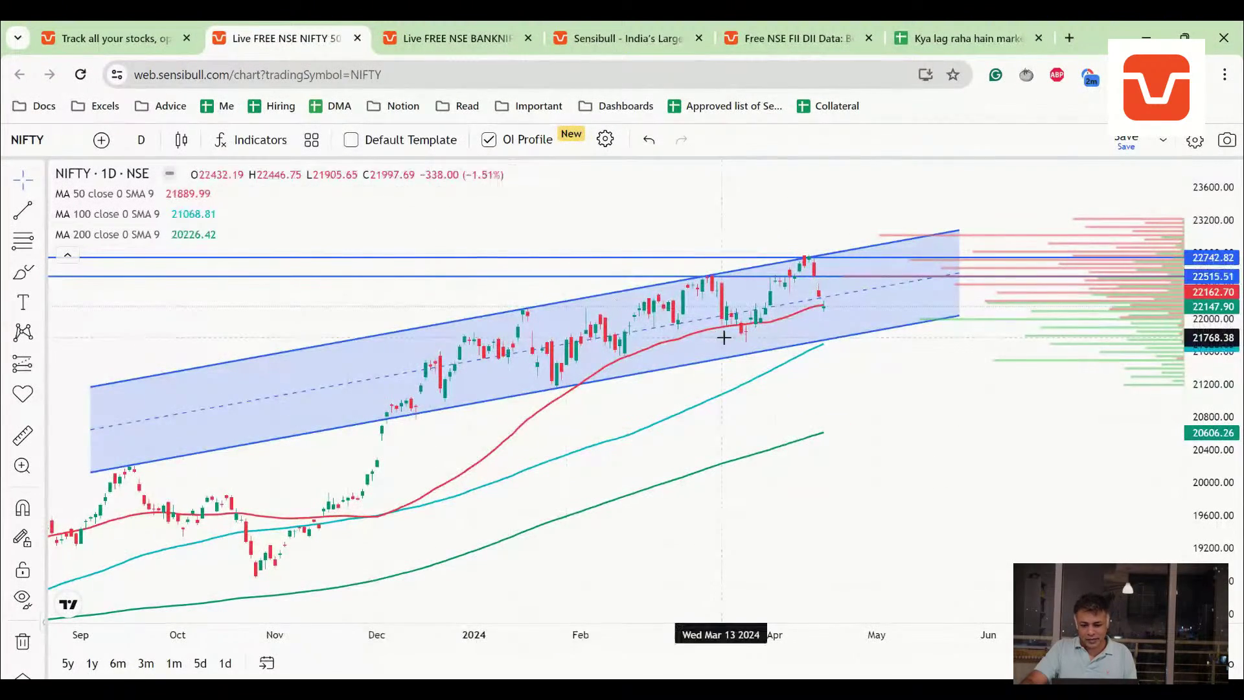
- Zoom and rescale the NIFTY daily chart to show the channel, 22742/22515 levels and 50/100/200-day averages
scroll(1022, 378, up, 3)
scroll(1133, 392, down, 3)
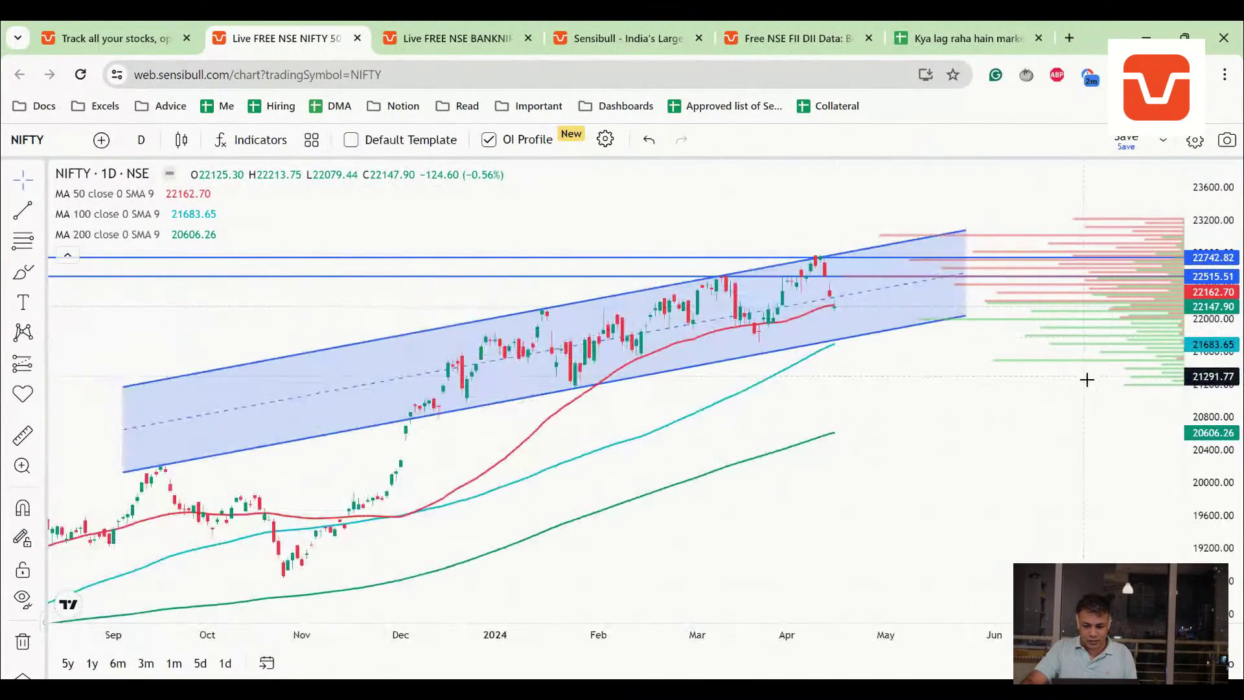
drag(1228, 393, 1227, 389)
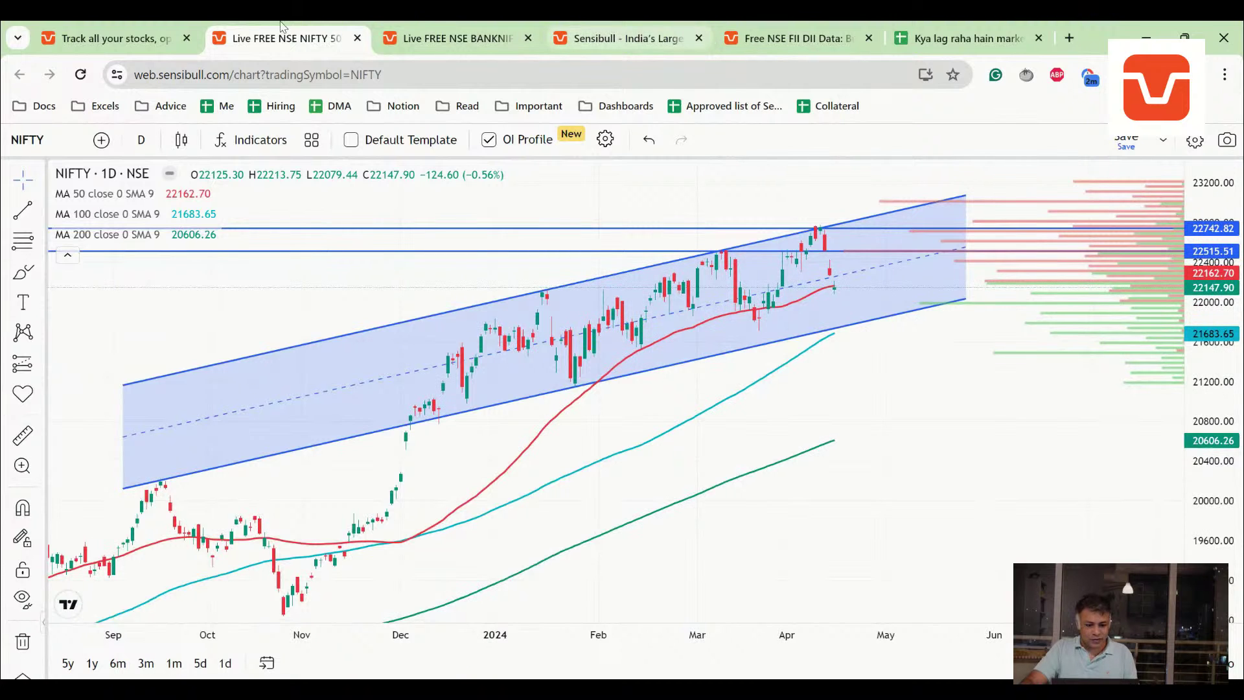
- Open the market notes sheet and read the 16-Apr-2024 Chart, Option Chain, PCR and Trades notes
click(134, 29)
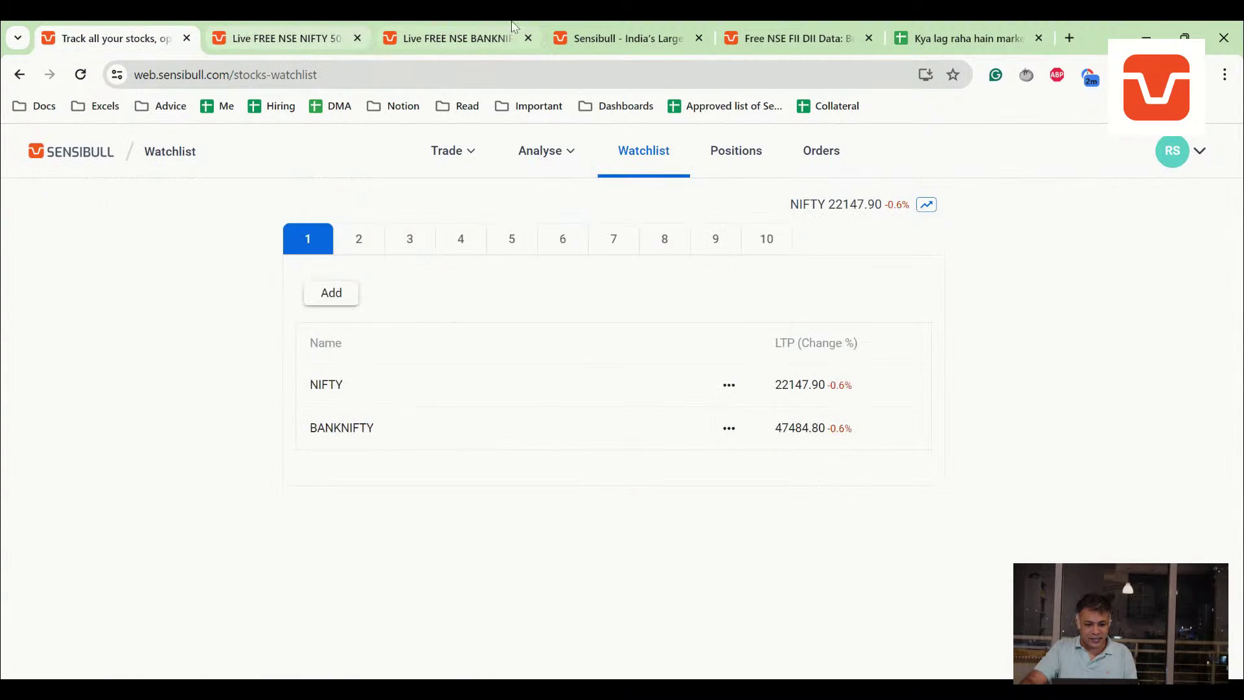
click(945, 39)
scroll(597, 378, down, 4)
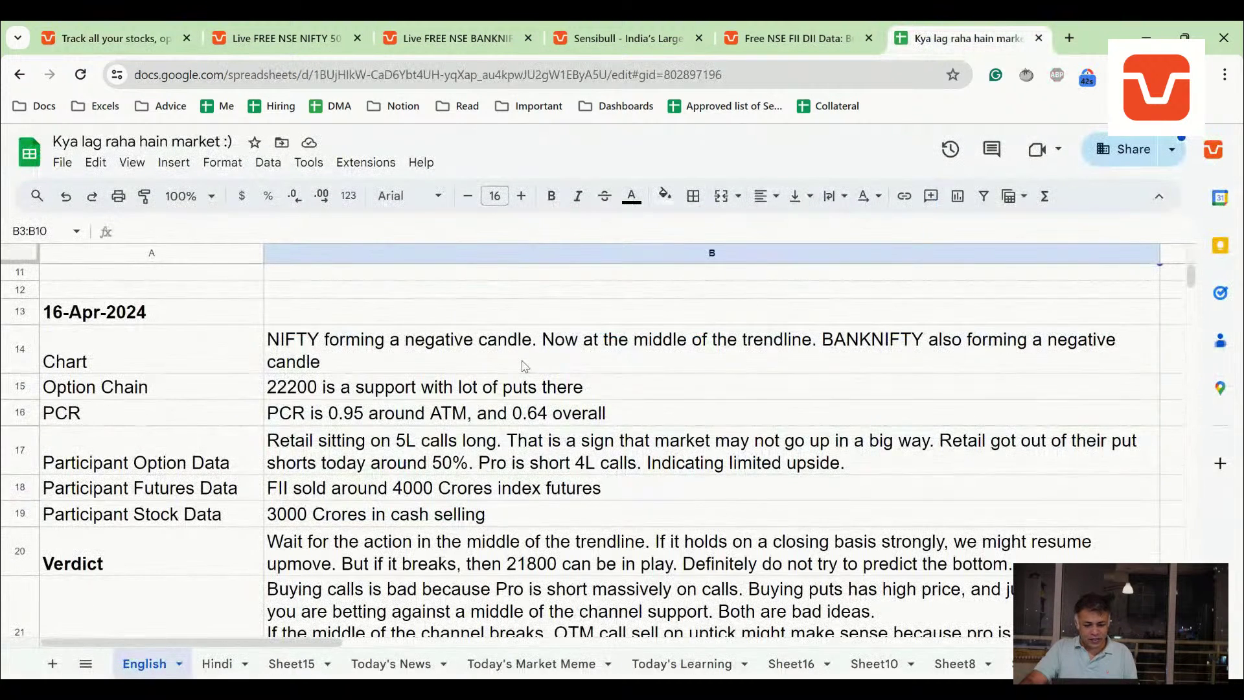
click(525, 366)
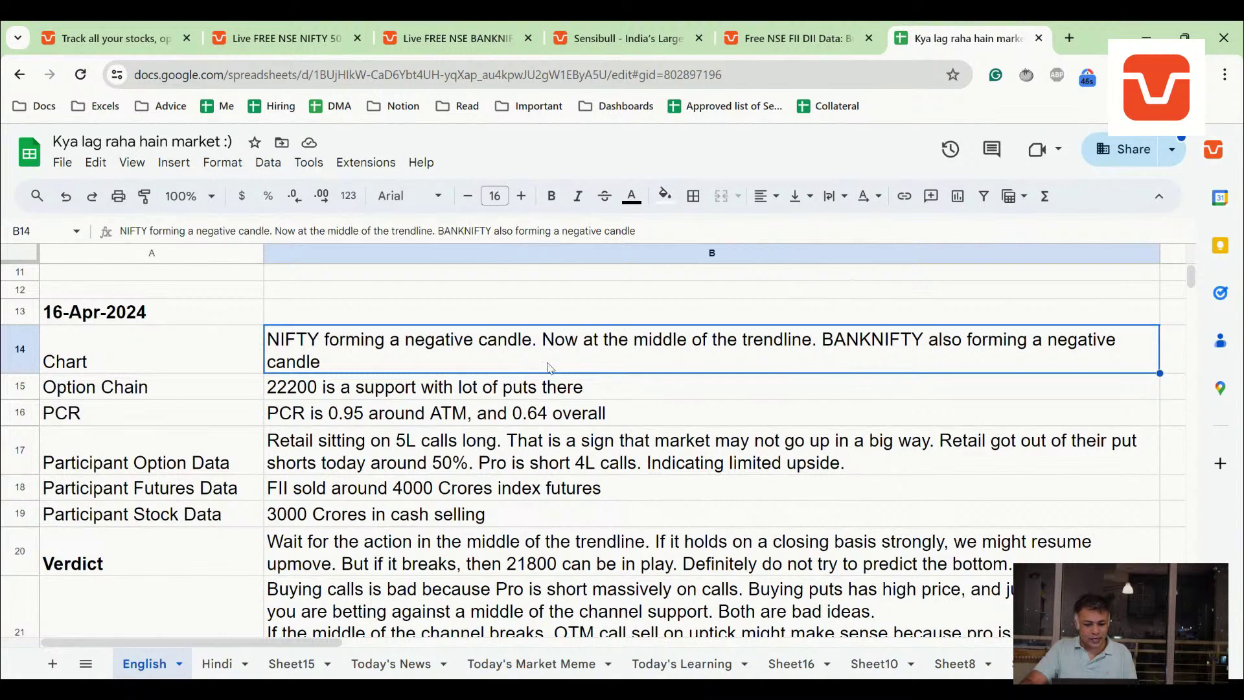
click(371, 392)
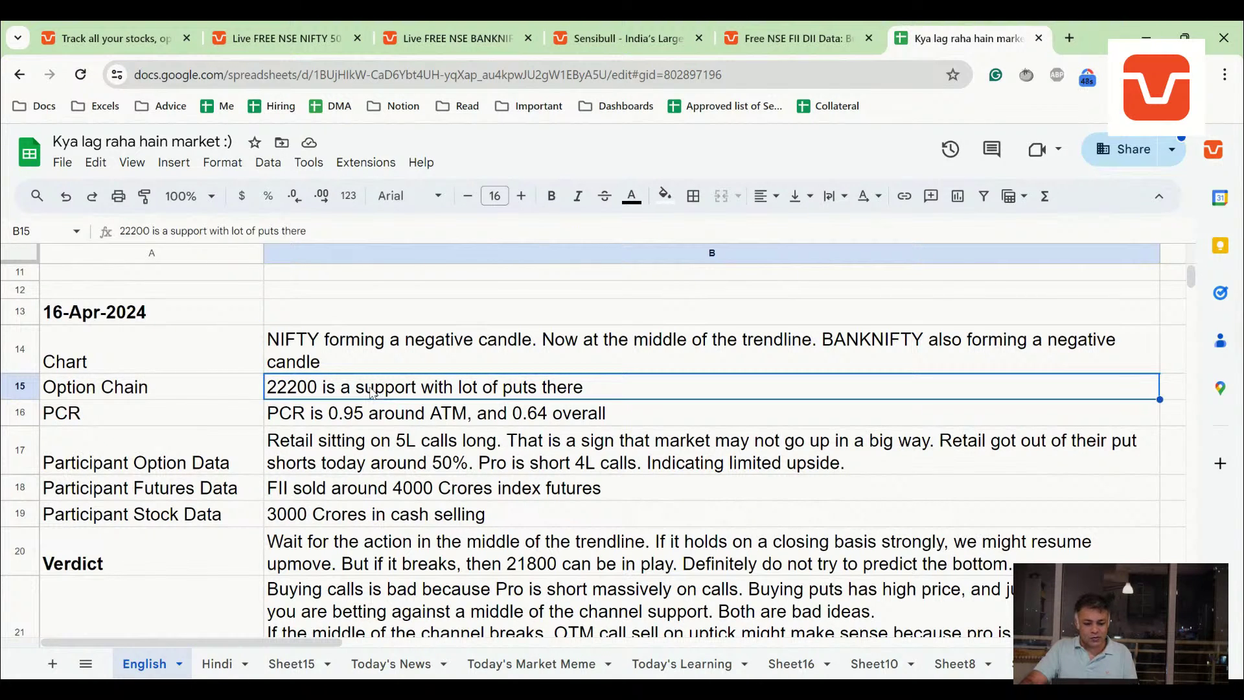
click(345, 415)
scroll(345, 415, down, 2)
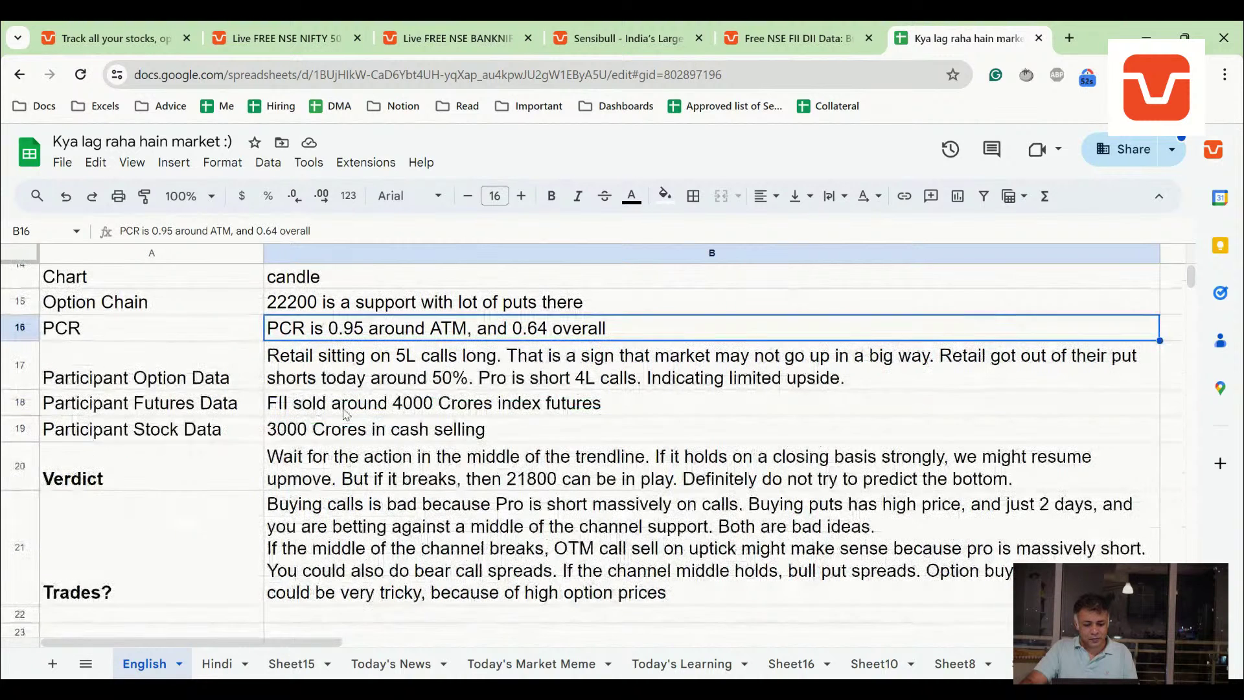
click(373, 517)
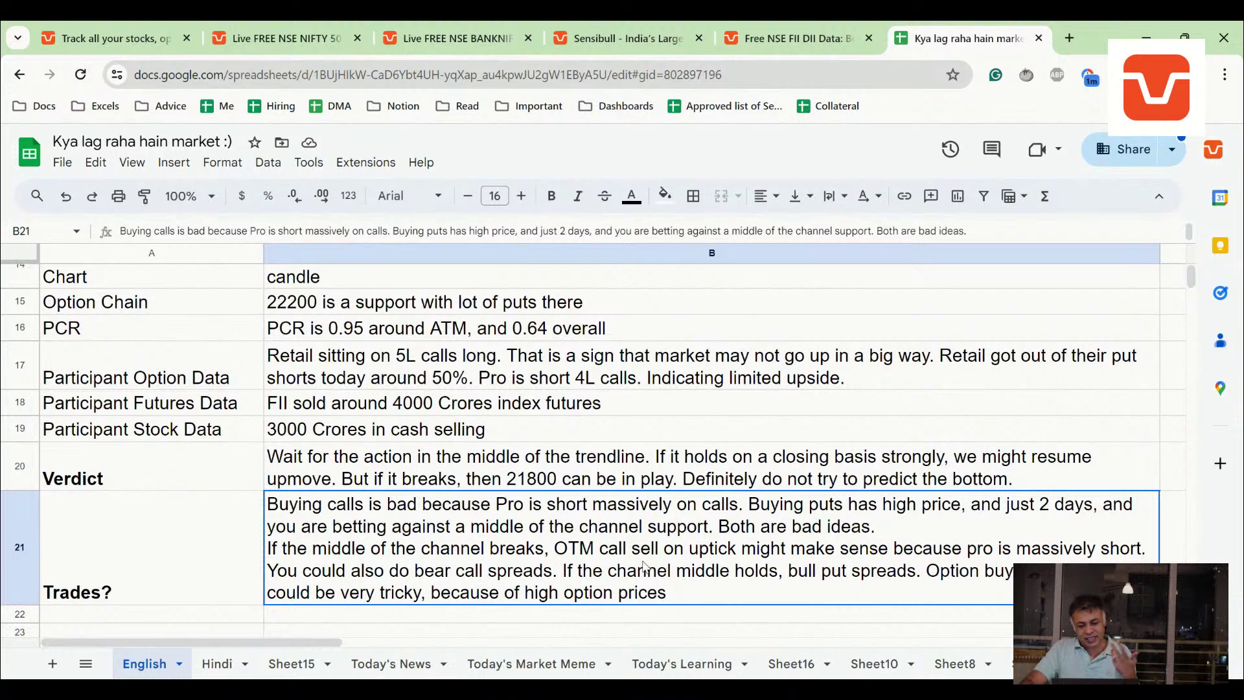
- Scroll back to the top and select the empty 17-Apr-2024 Chart note cell B3
scroll(508, 511, up, 6)
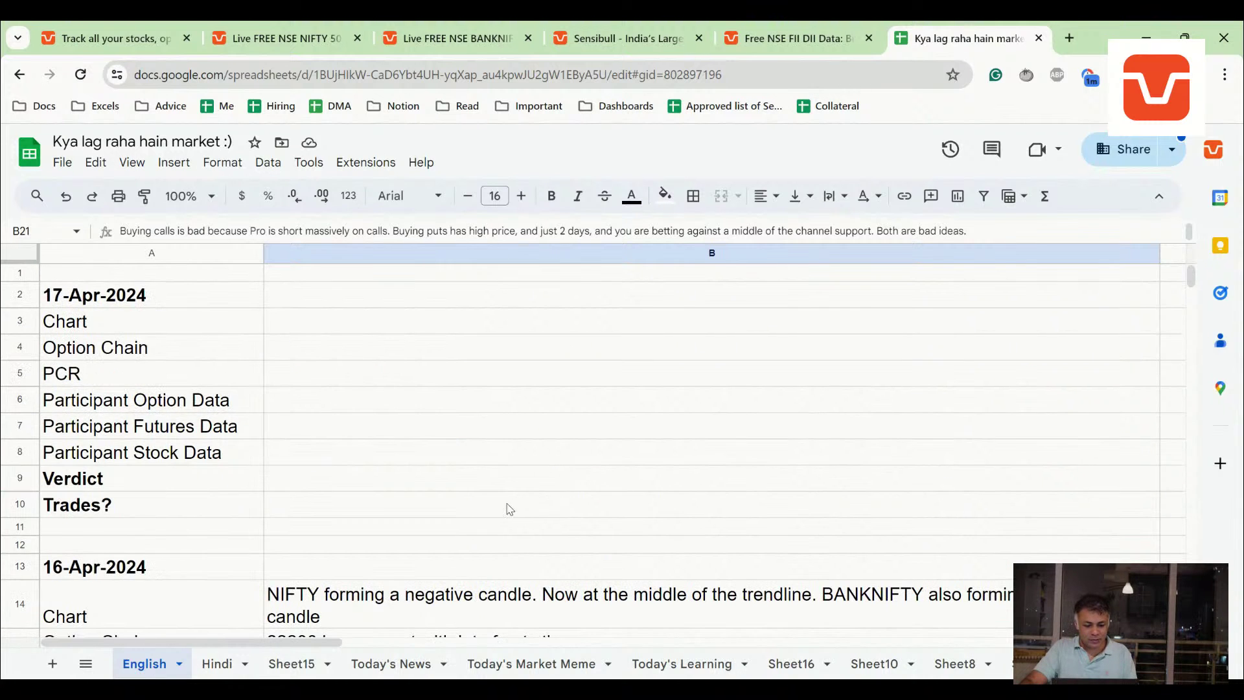
scroll(502, 515, down, 1)
scroll(496, 519, up, 1)
click(379, 329)
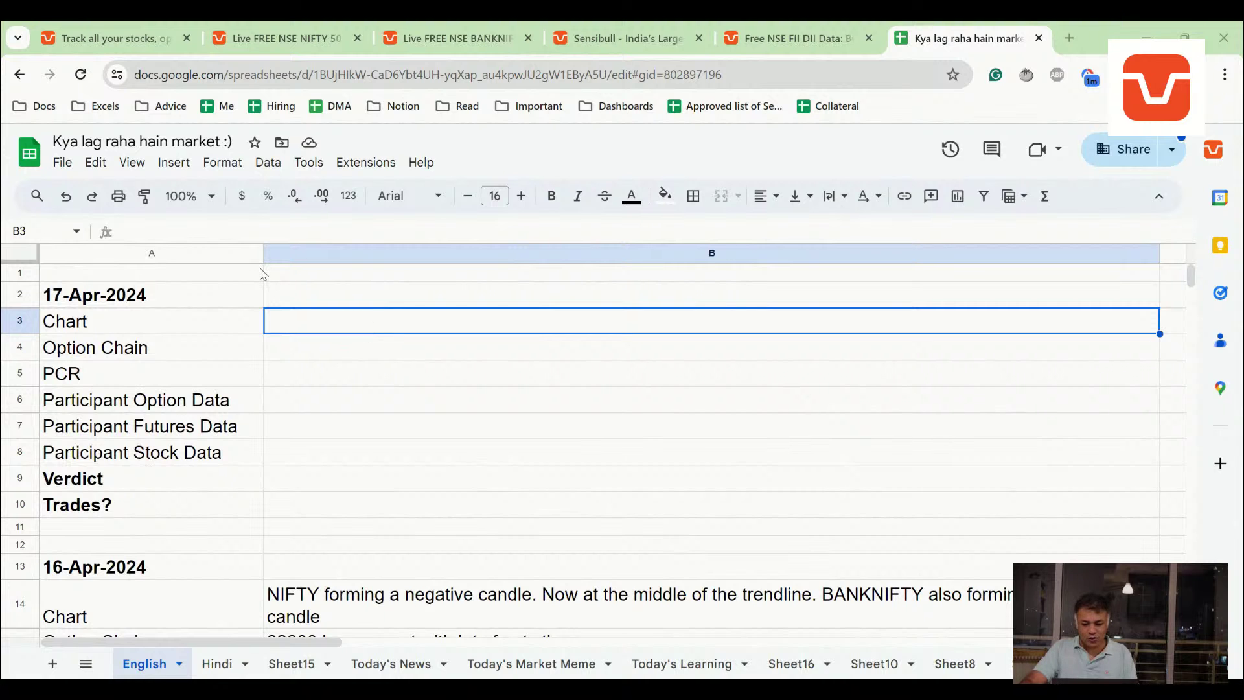
- Zoom and stretch the NIFTY daily chart's price scale to compare the latest candles with the channel
click(263, 33)
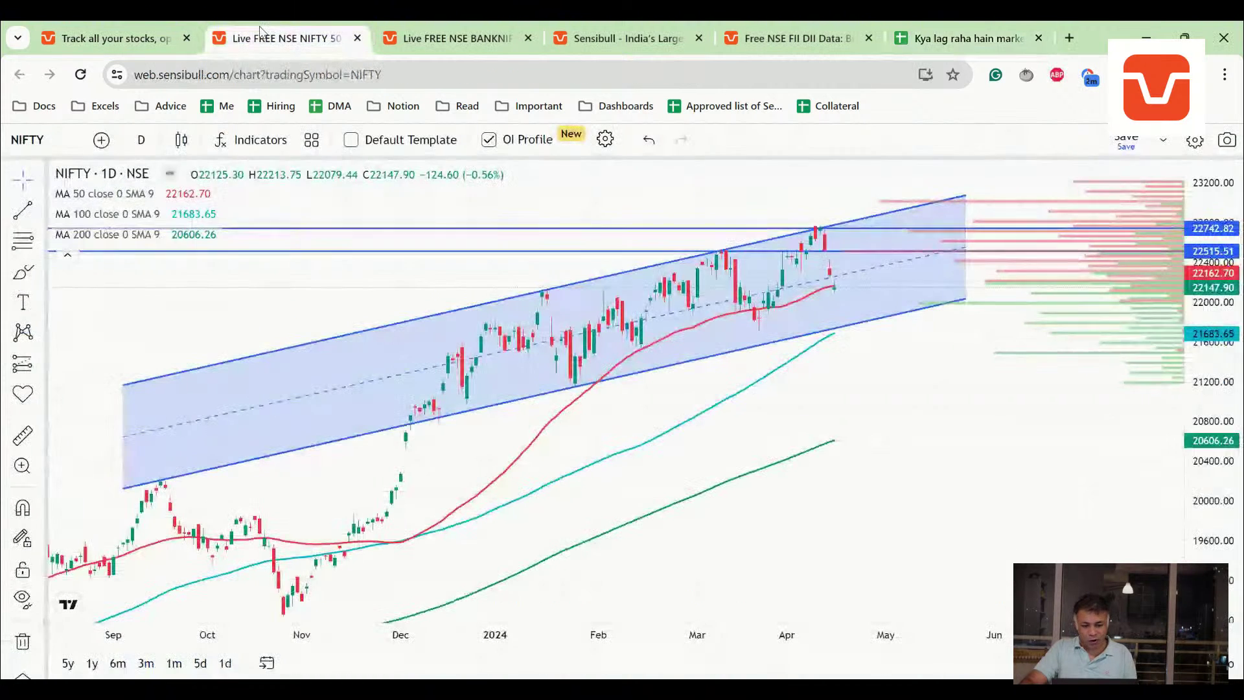
click(114, 38)
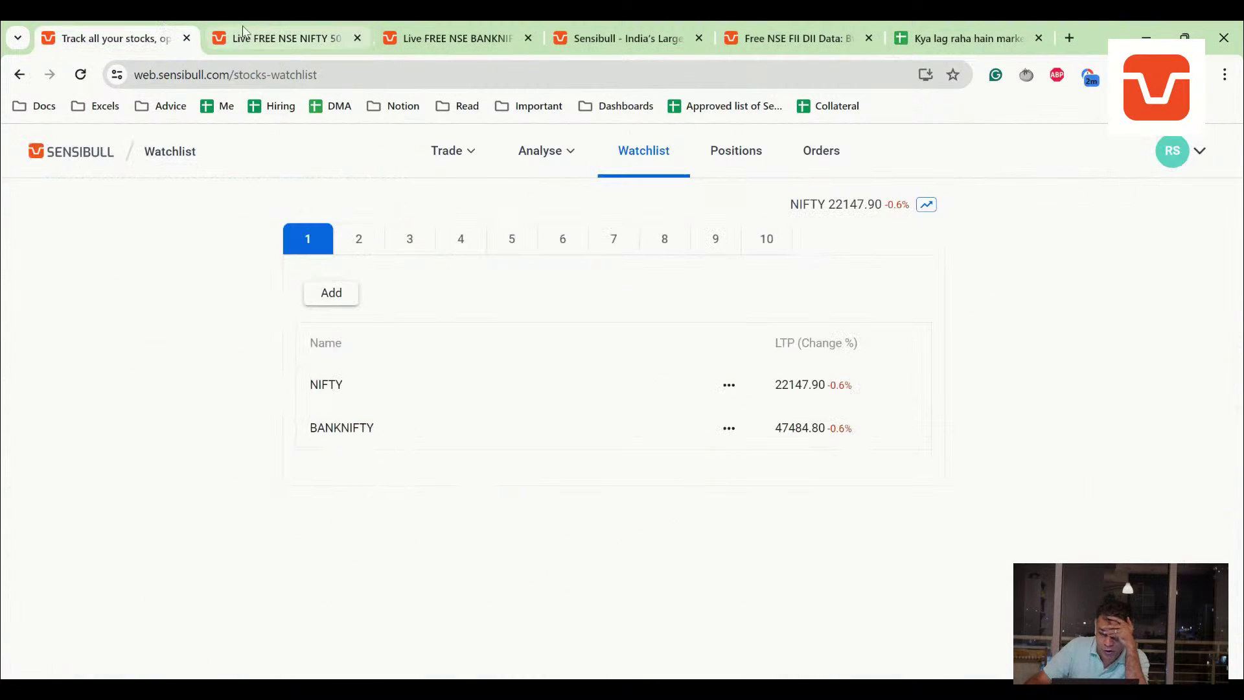
click(270, 33)
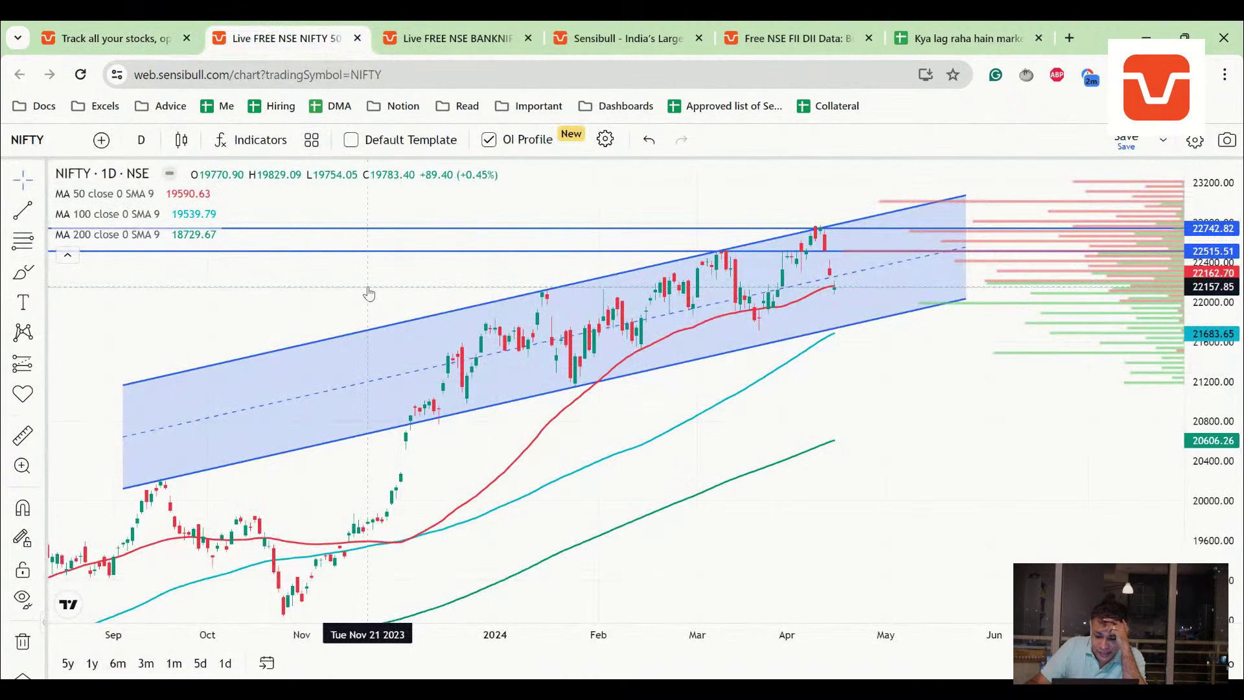
scroll(380, 305, up, 2)
drag(1223, 342, 1224, 347)
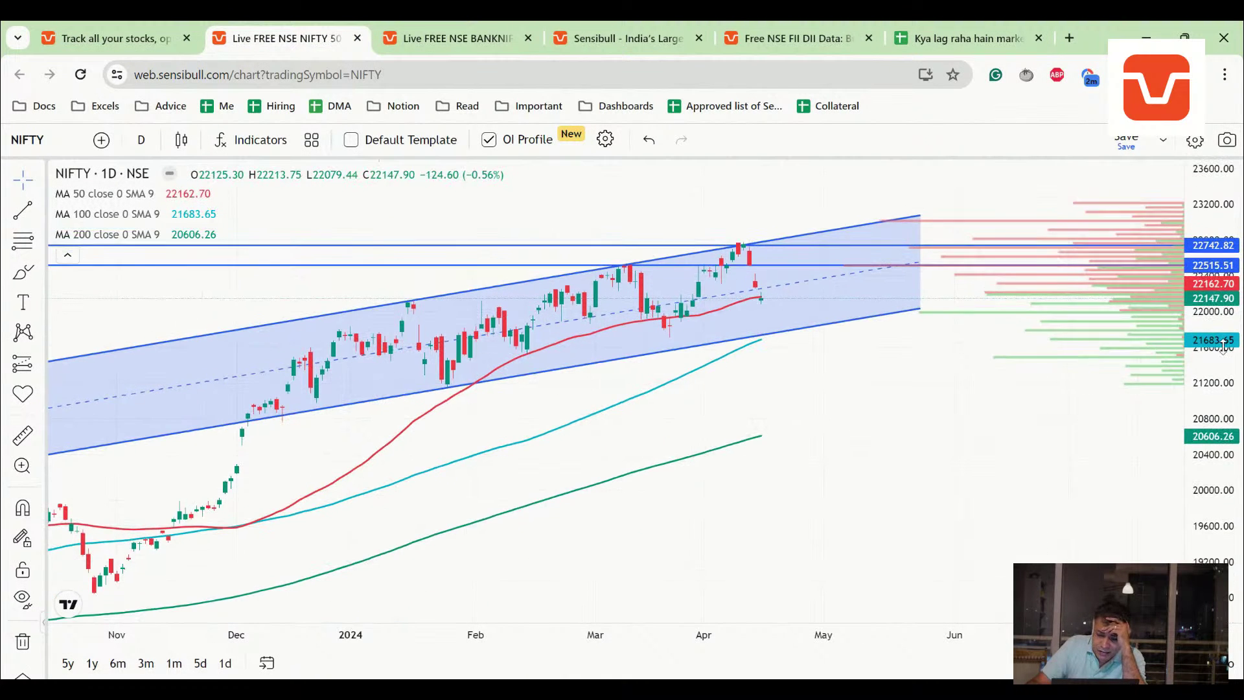
scroll(764, 350, down, 2)
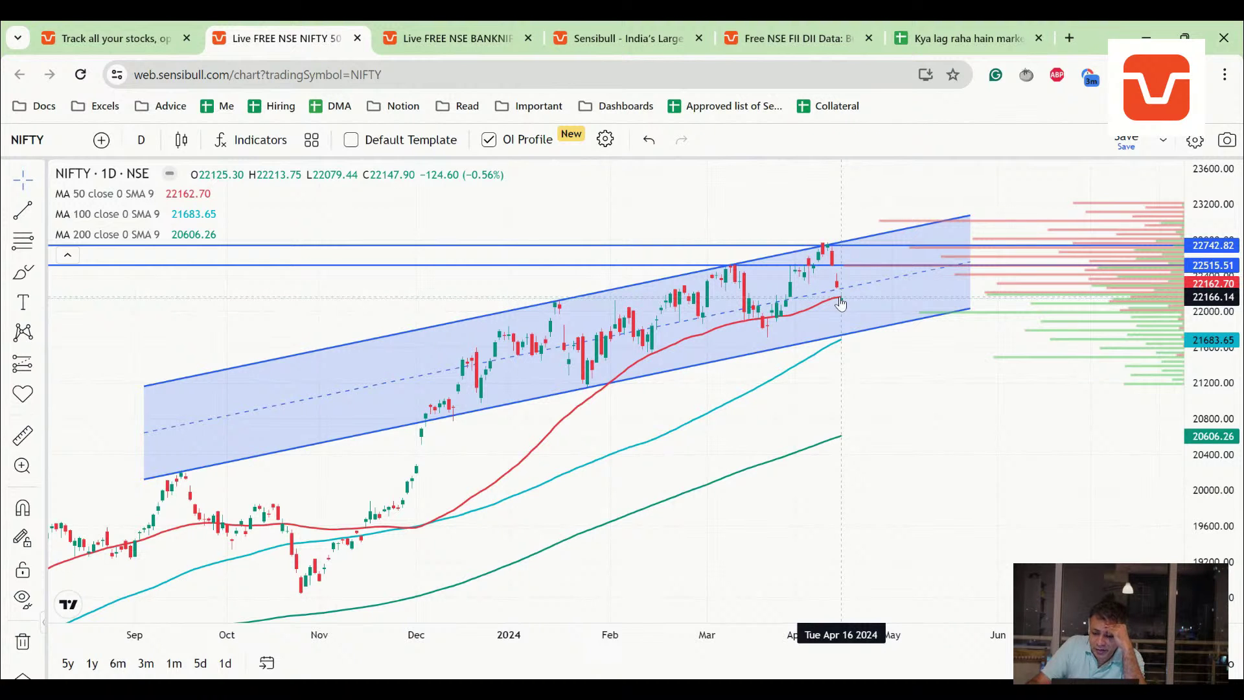
drag(1215, 342, 1213, 337)
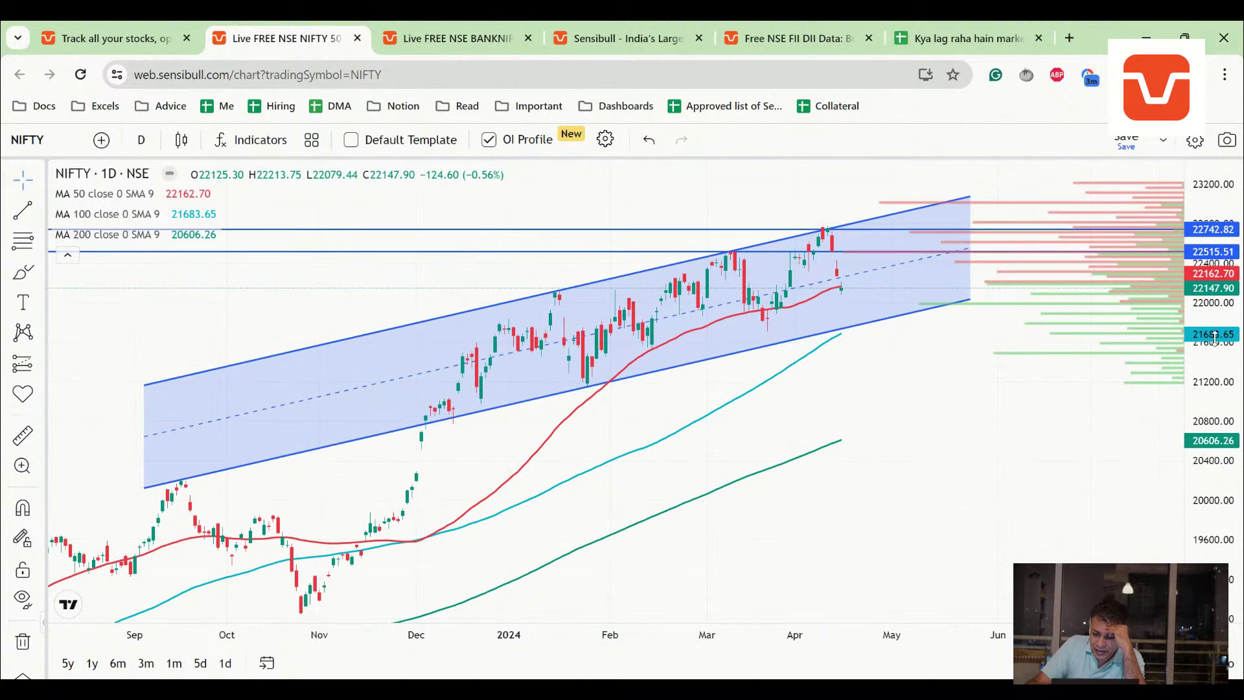
- Enter the 17-Apr Chart note 'NIFTY forming indecision Doji spinning top candle'
click(968, 38)
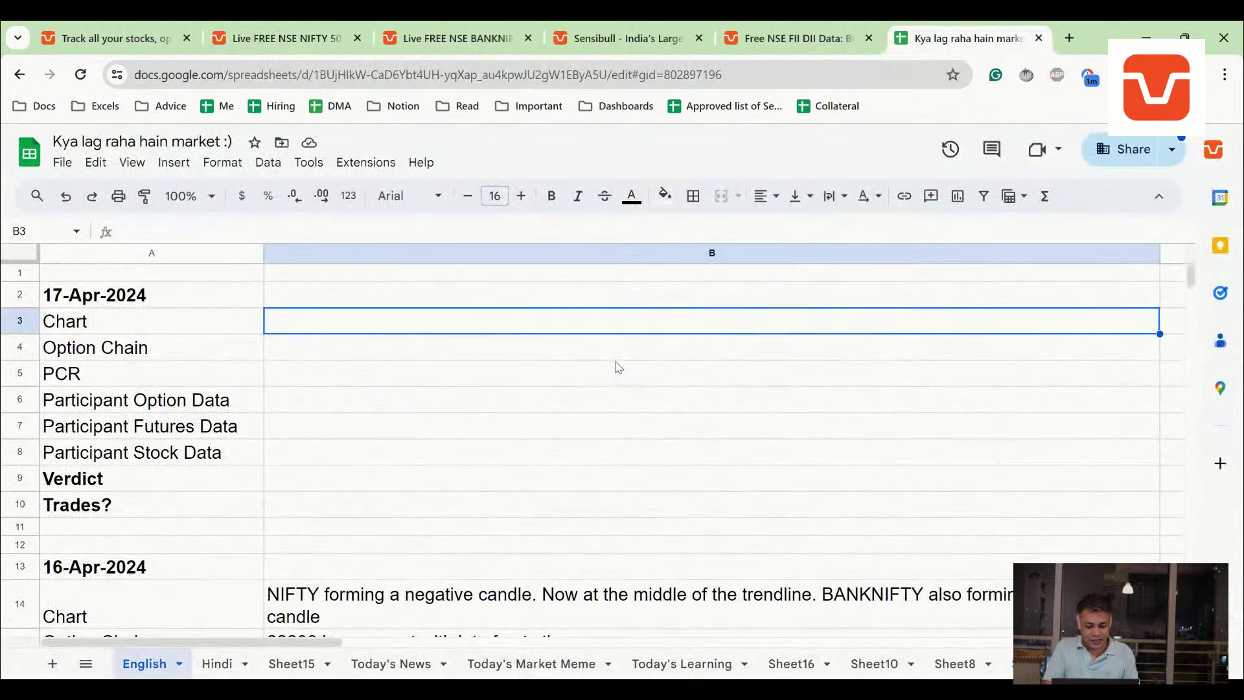
text(NIFTY forming indecis)
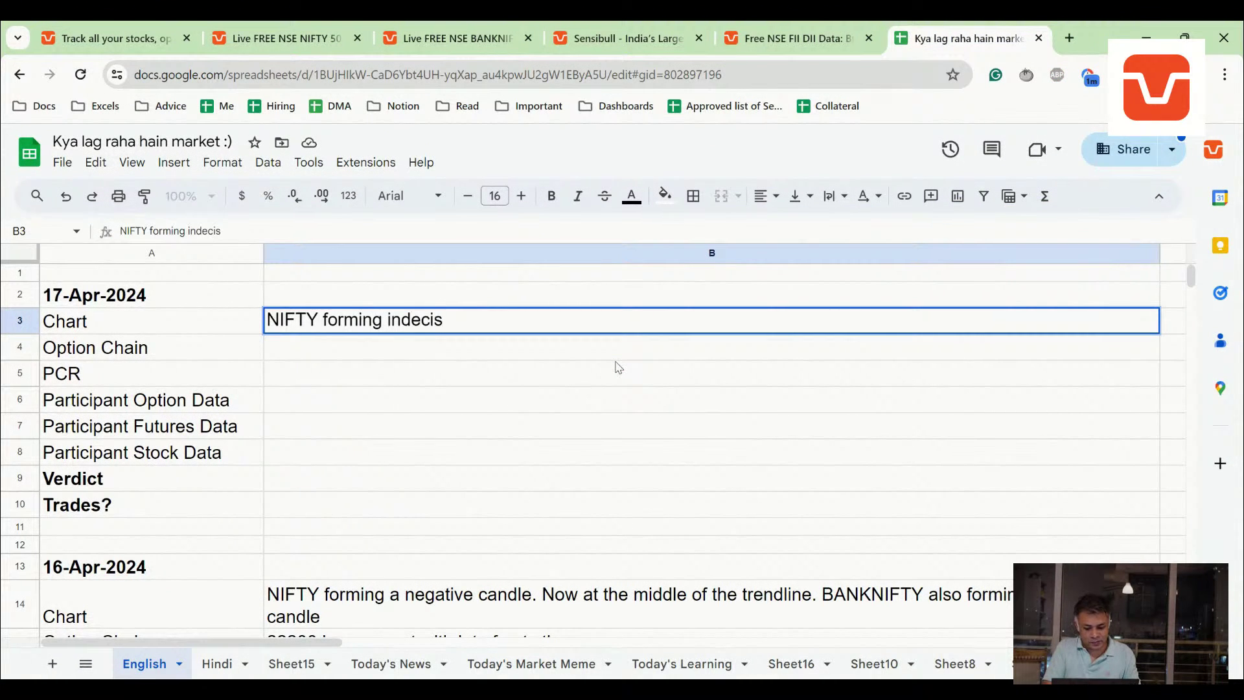
text(ion Doji spinning top cra)
key(BackSpace)
key(BackSpace)
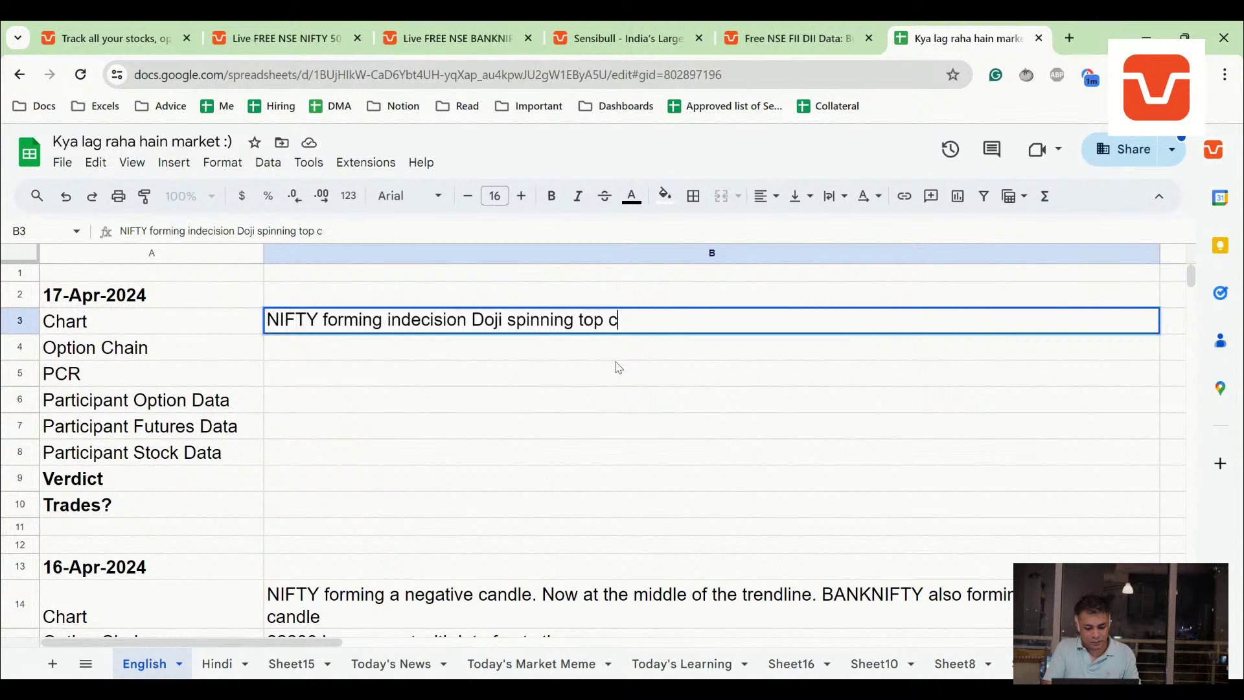
text(andle)
key(Return)
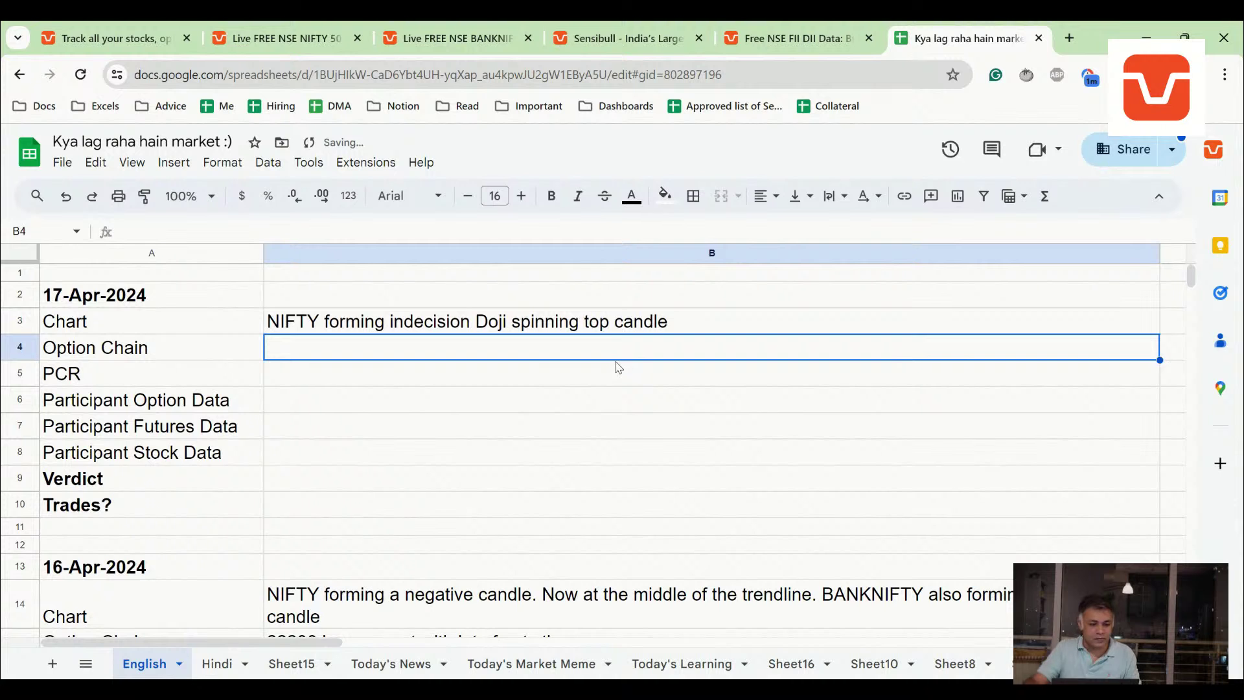
- After comparing the BANKNIFTY daily chart, append 'on daily.' to the Chart note
click(311, 27)
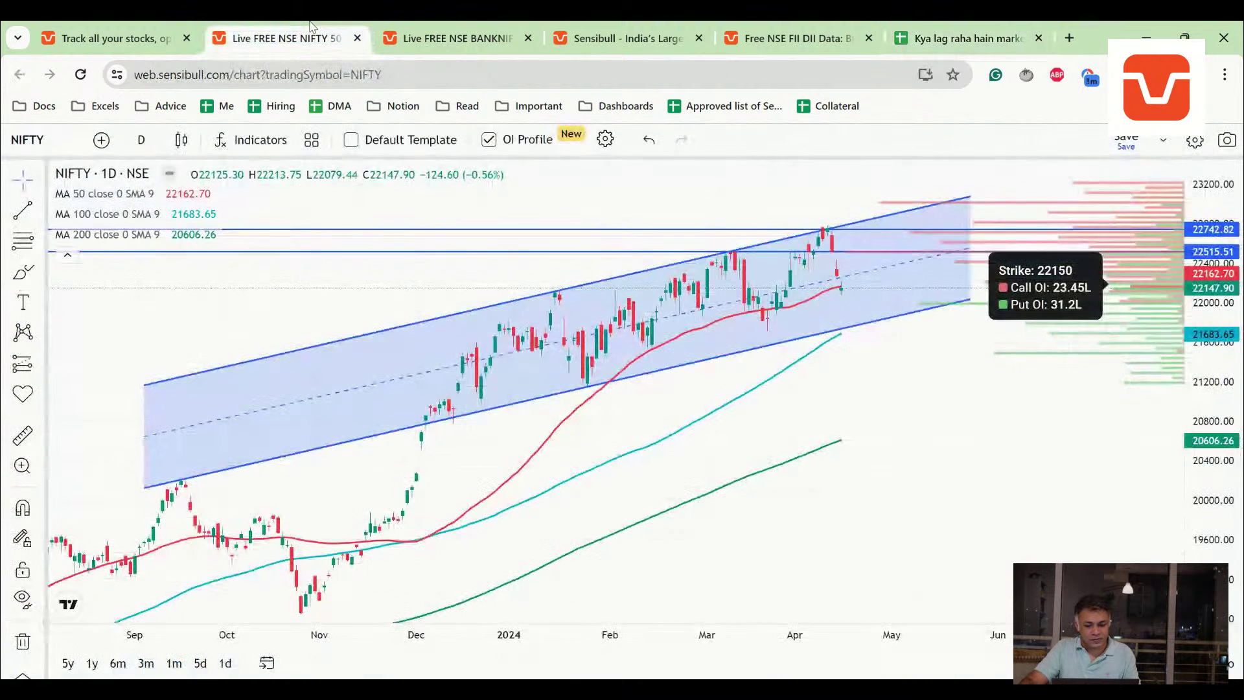
click(437, 26)
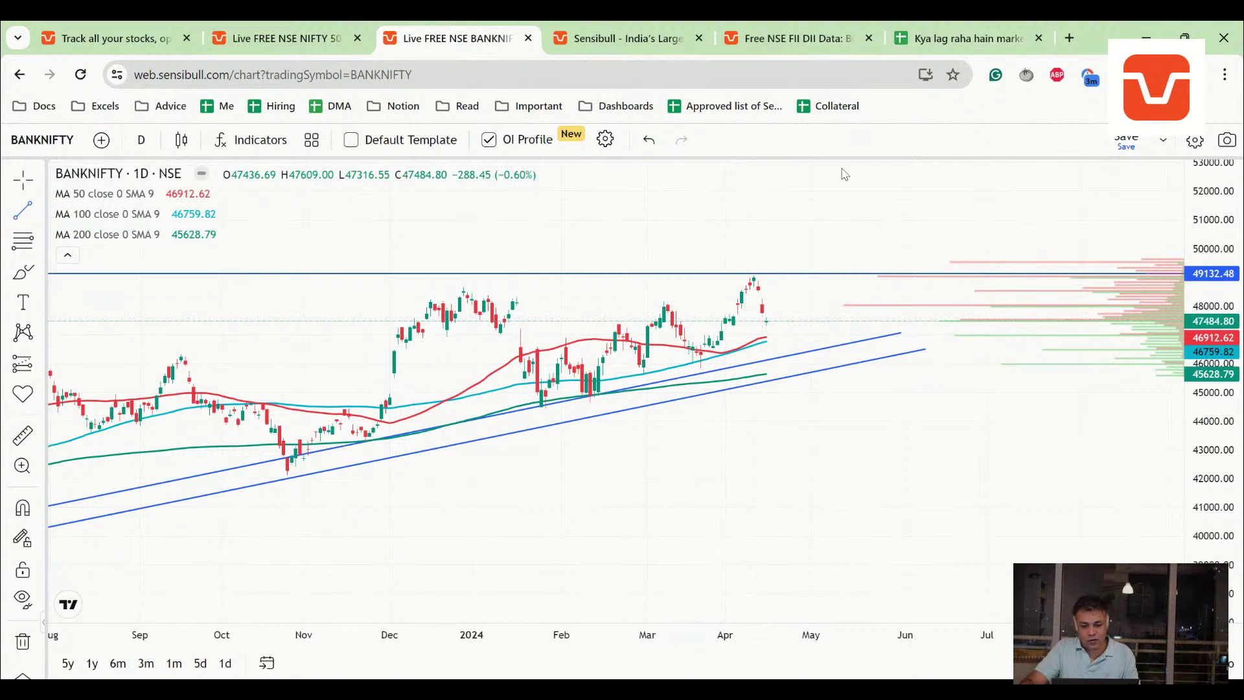
click(936, 35)
key(Up)
key(Return)
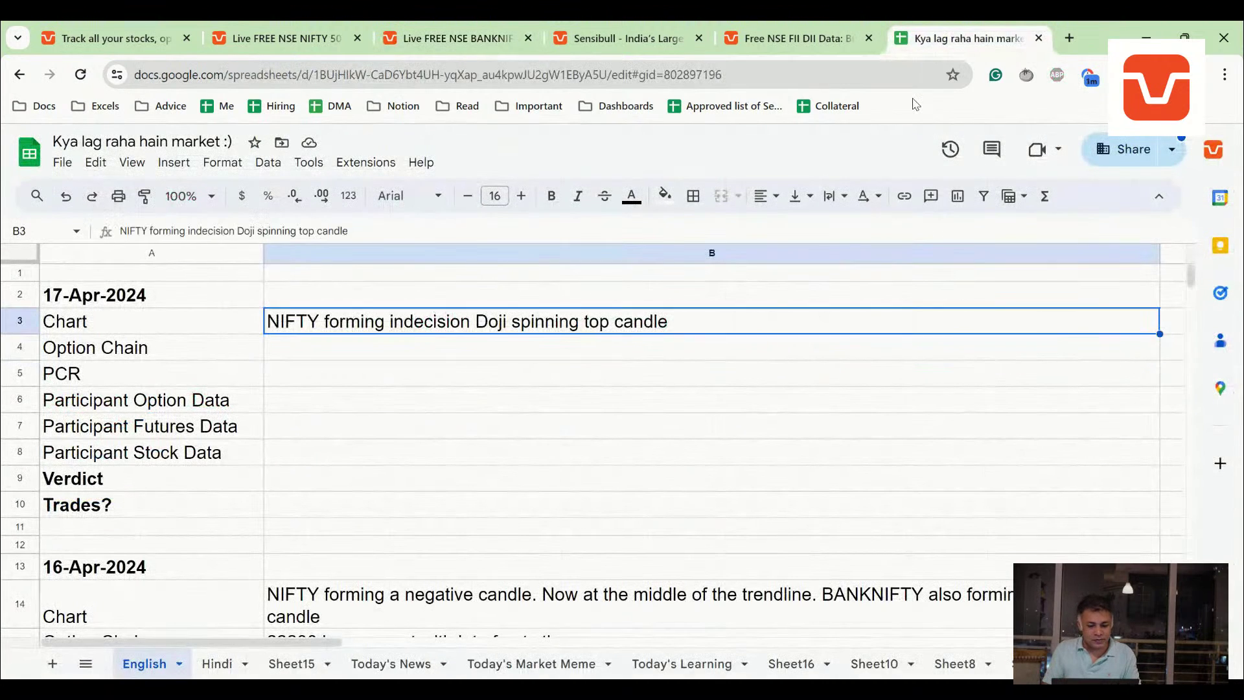
key(ctrl+a)
key(ctrl+c)
key(End)
text(on d)
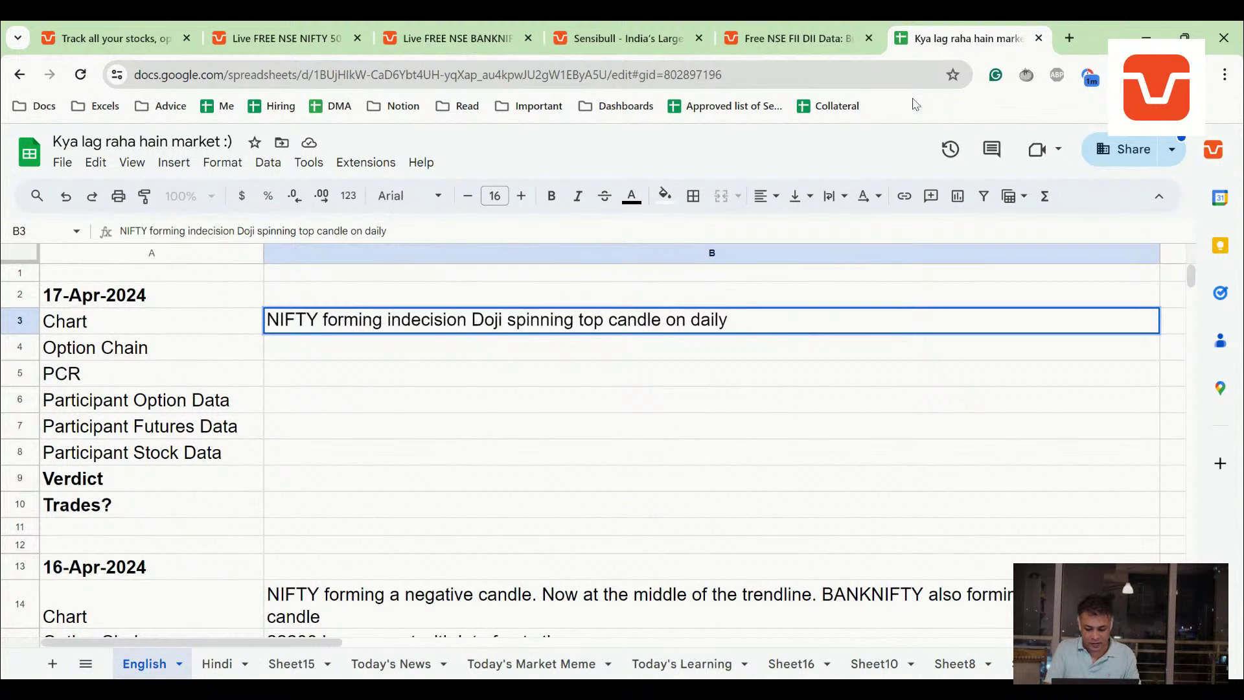
text(aily.)
- Paste a copy of the sentence and edit it to read BANKNIFTY on daily
key(ctrl+v)
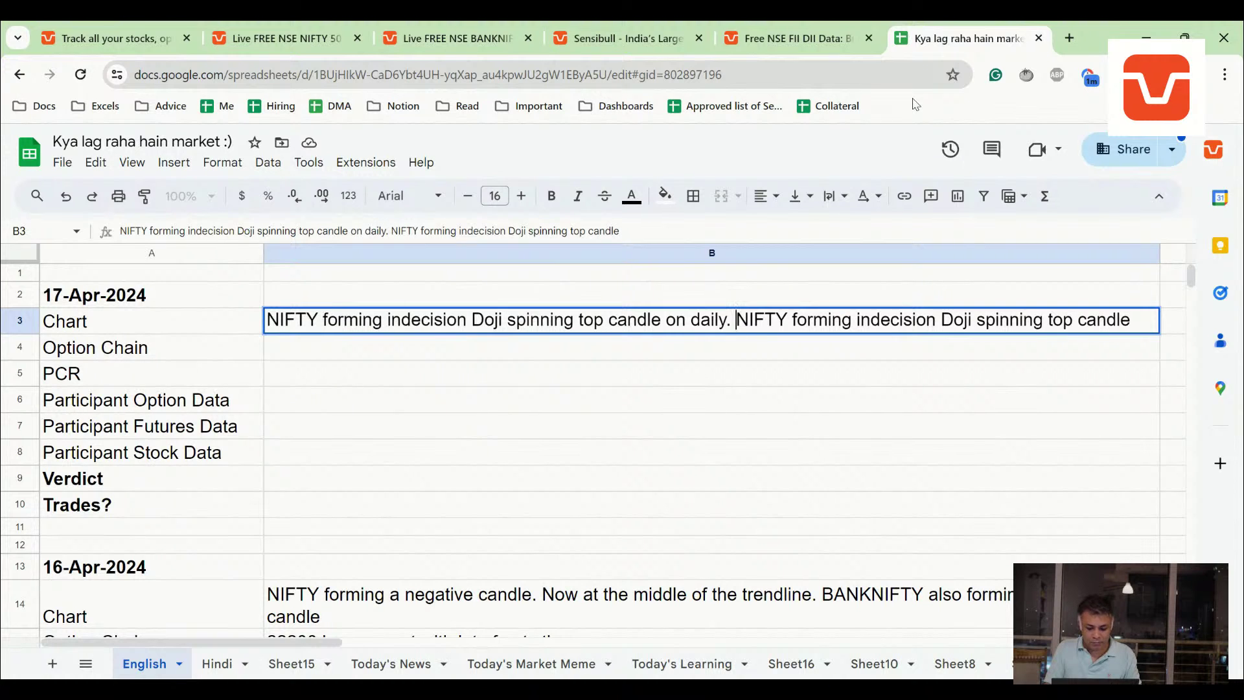
text(BANK)
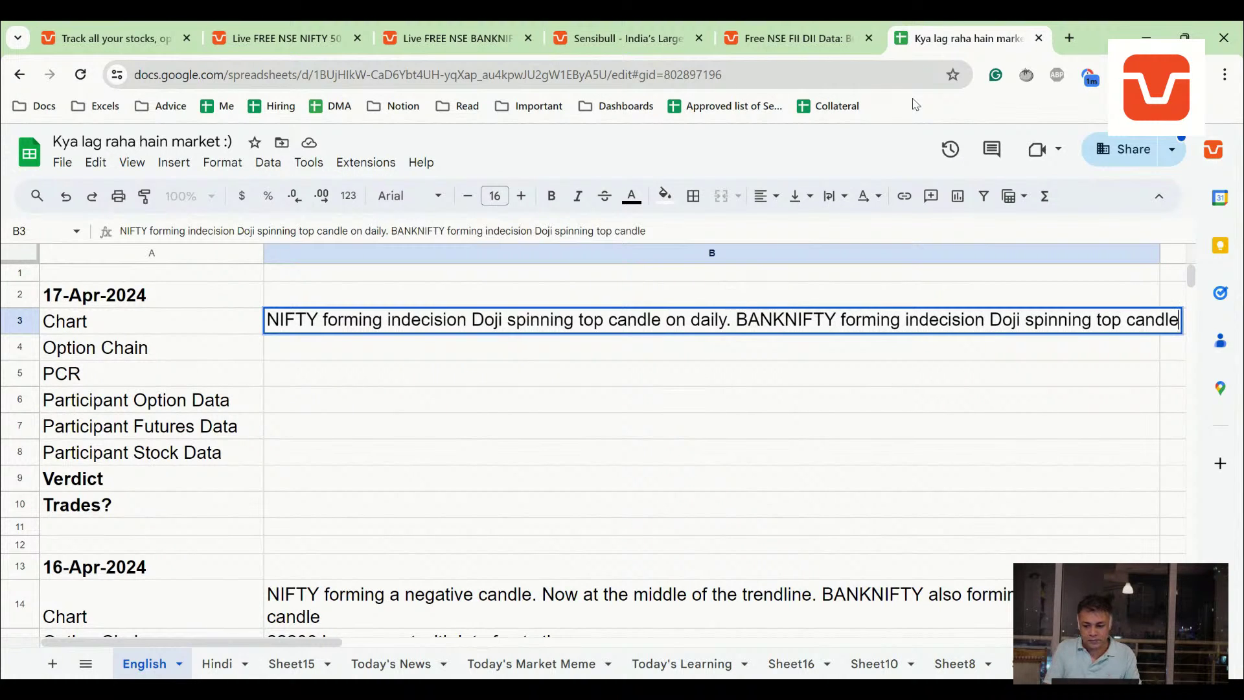
text( okn)
key(BackSpace)
key(BackSpace)
text(n daily)
key(Return)
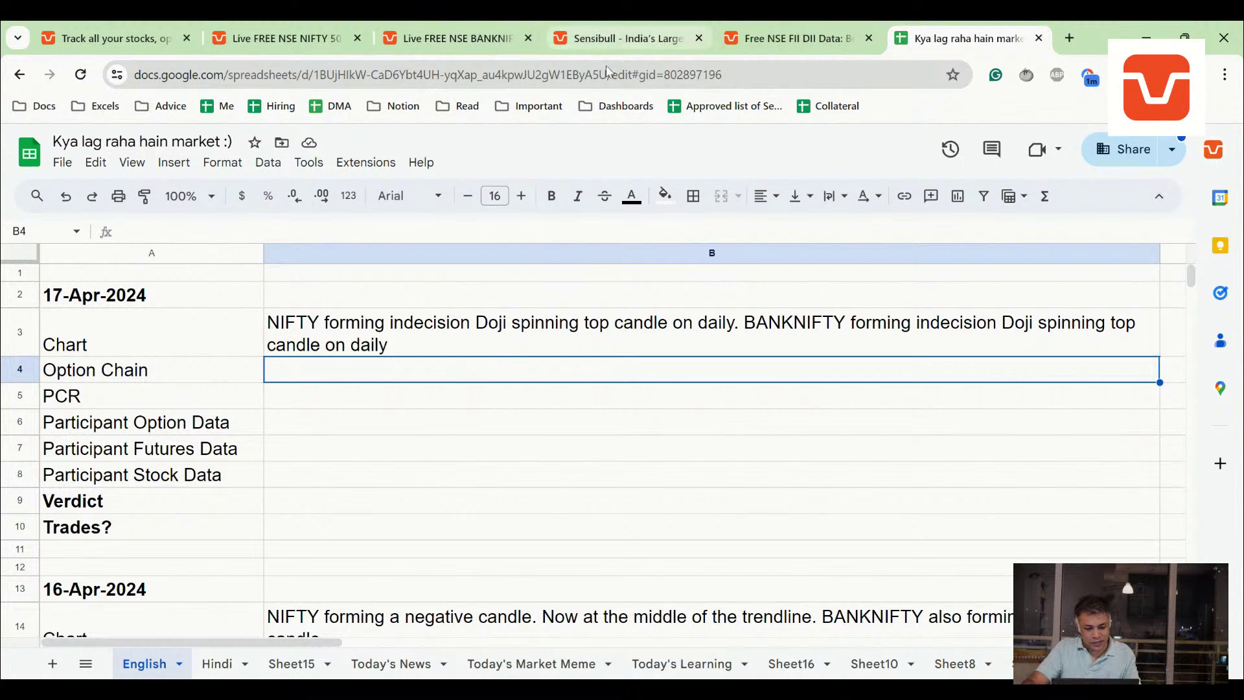
- Switch both the NIFTY and BANKNIFTY charts to 1-week candles and zoom in
click(278, 39)
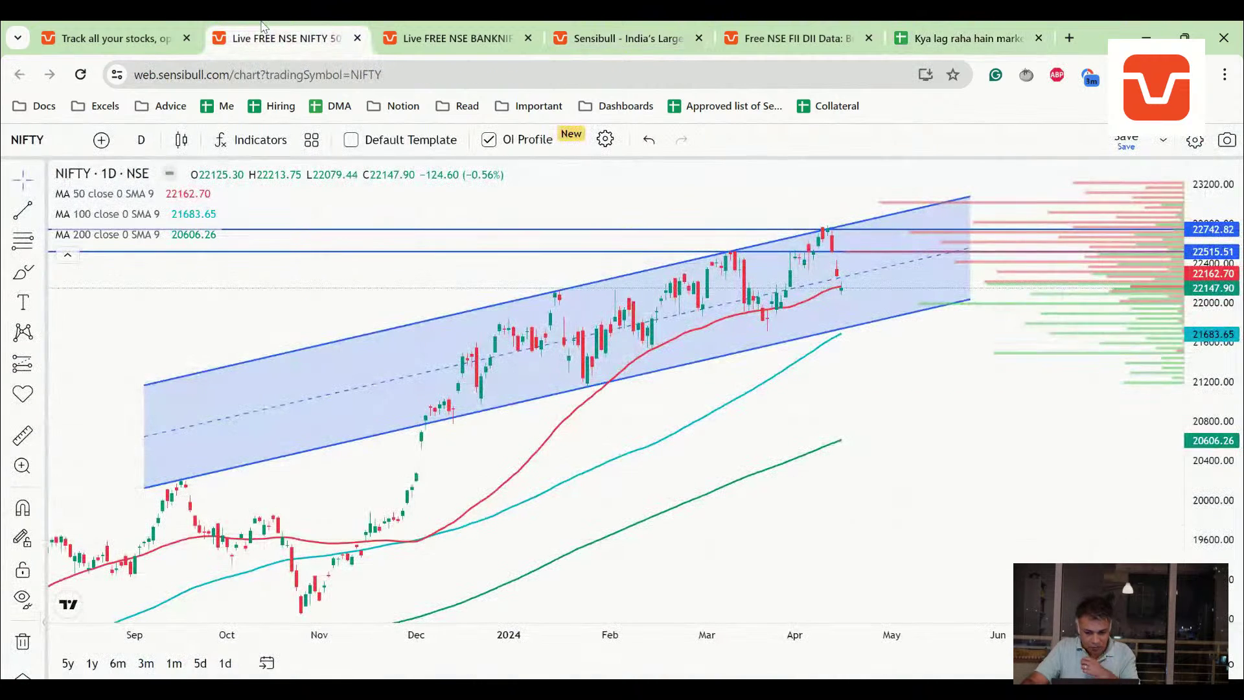
click(141, 139)
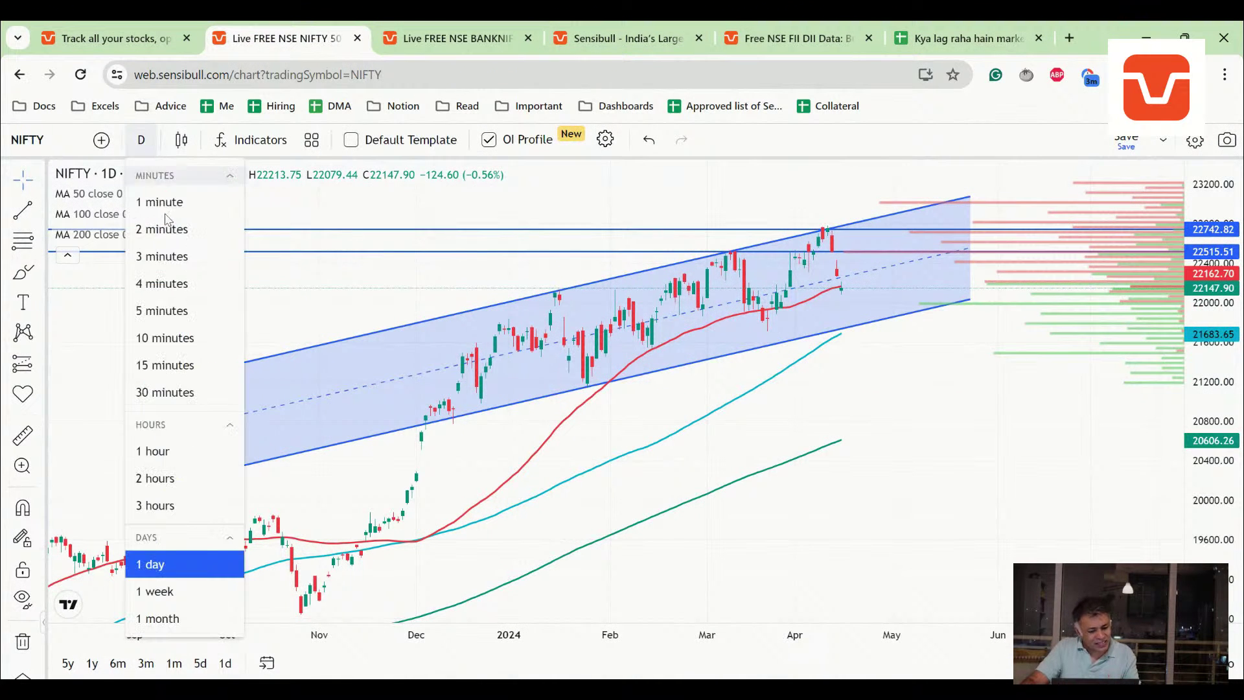
click(186, 597)
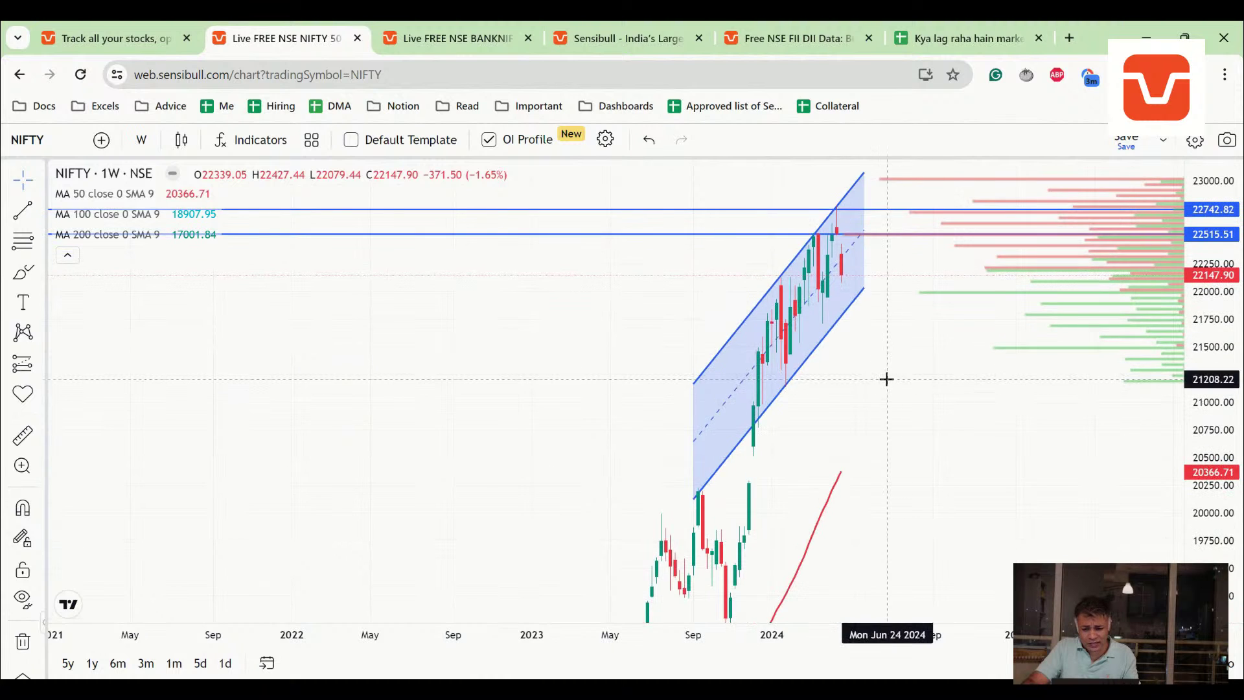
scroll(883, 378, up, 3)
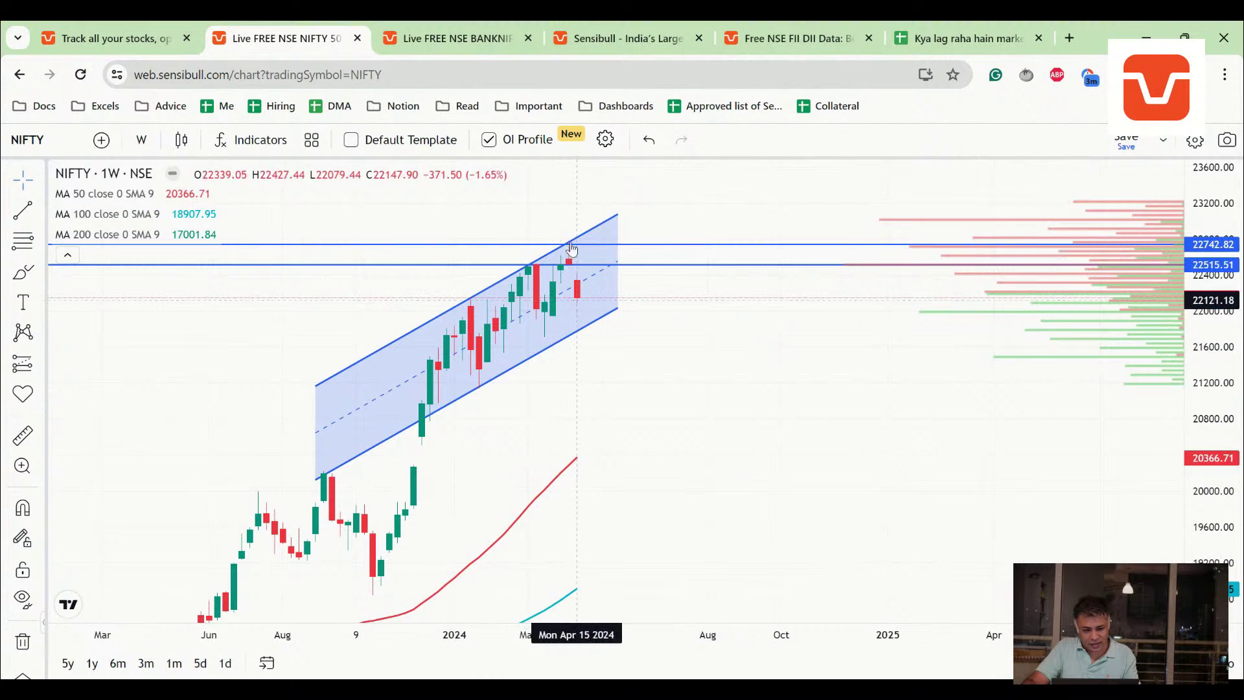
key(ctrl+Tab)
click(141, 139)
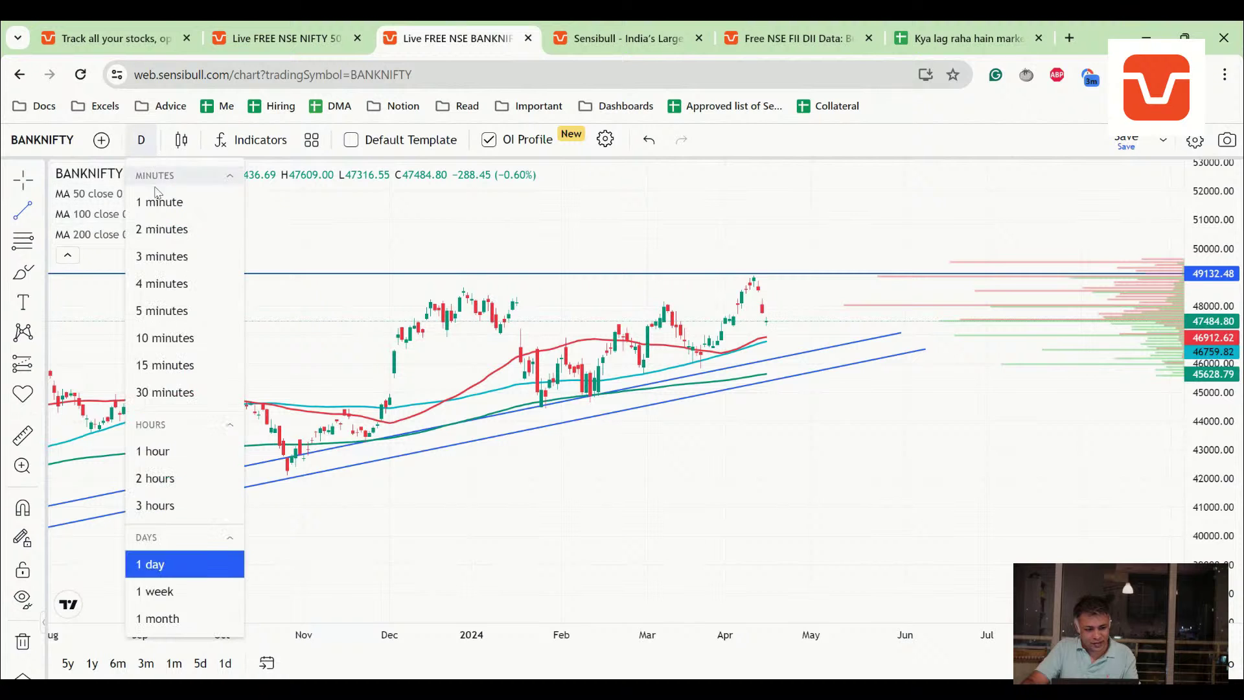
click(202, 591)
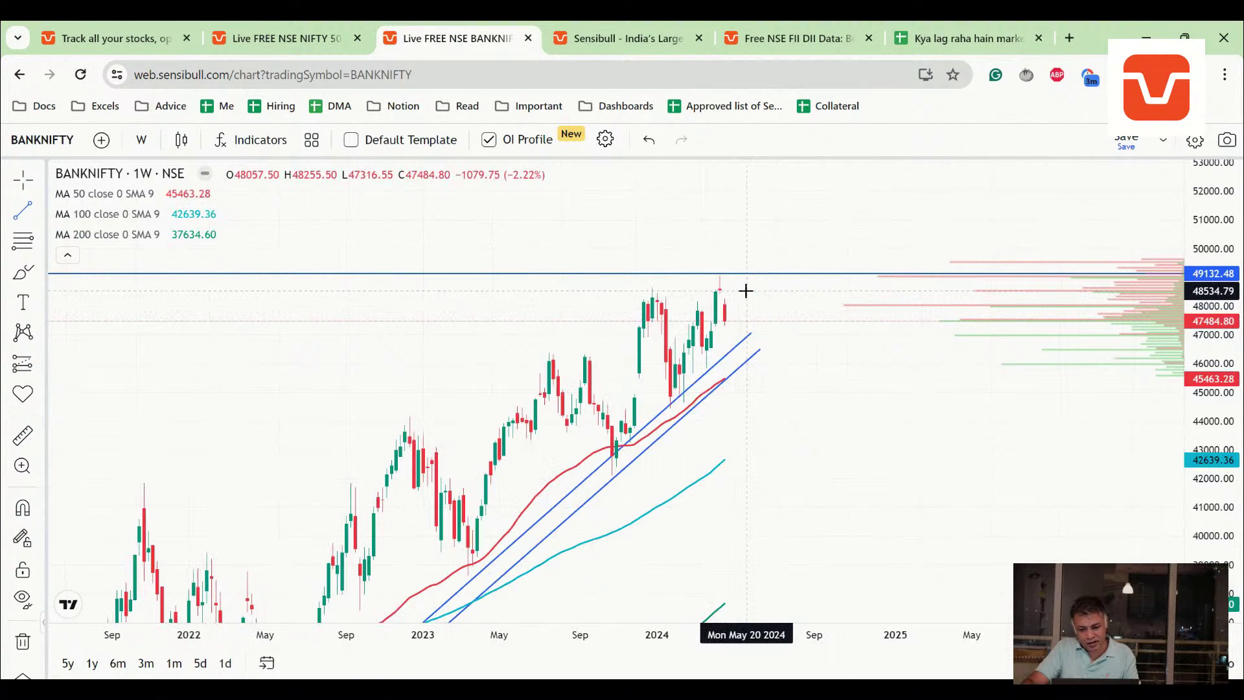
scroll(745, 289, up, 1)
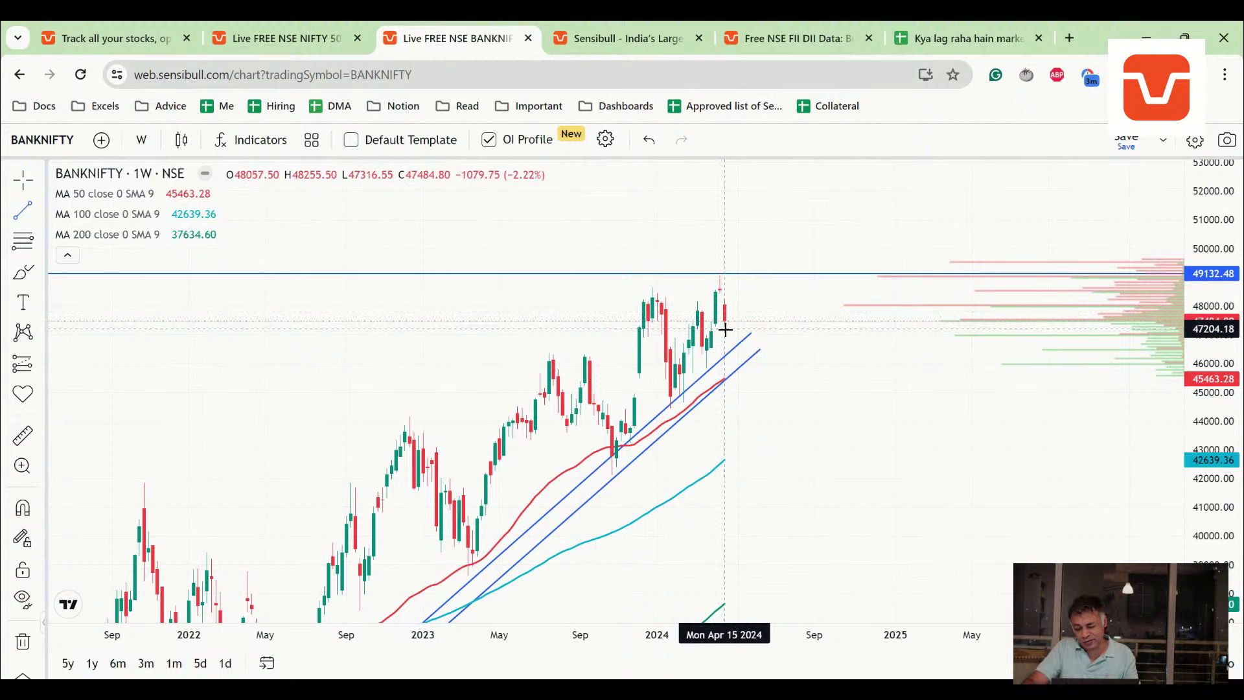
click(965, 38)
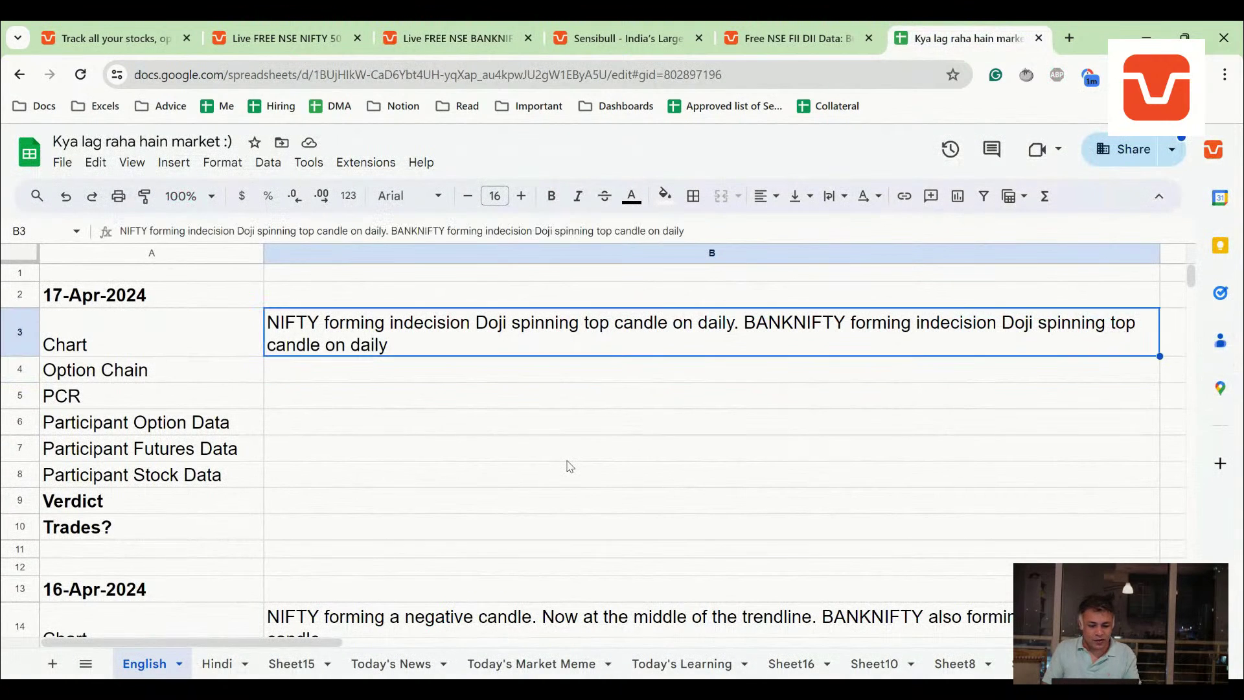
- Append 'In weekly timeframe, NIFTY confirming a shooting star, BANKNIFTY a gravestone doji. Both negative' to the Chart note
key(Return)
text(. In w)
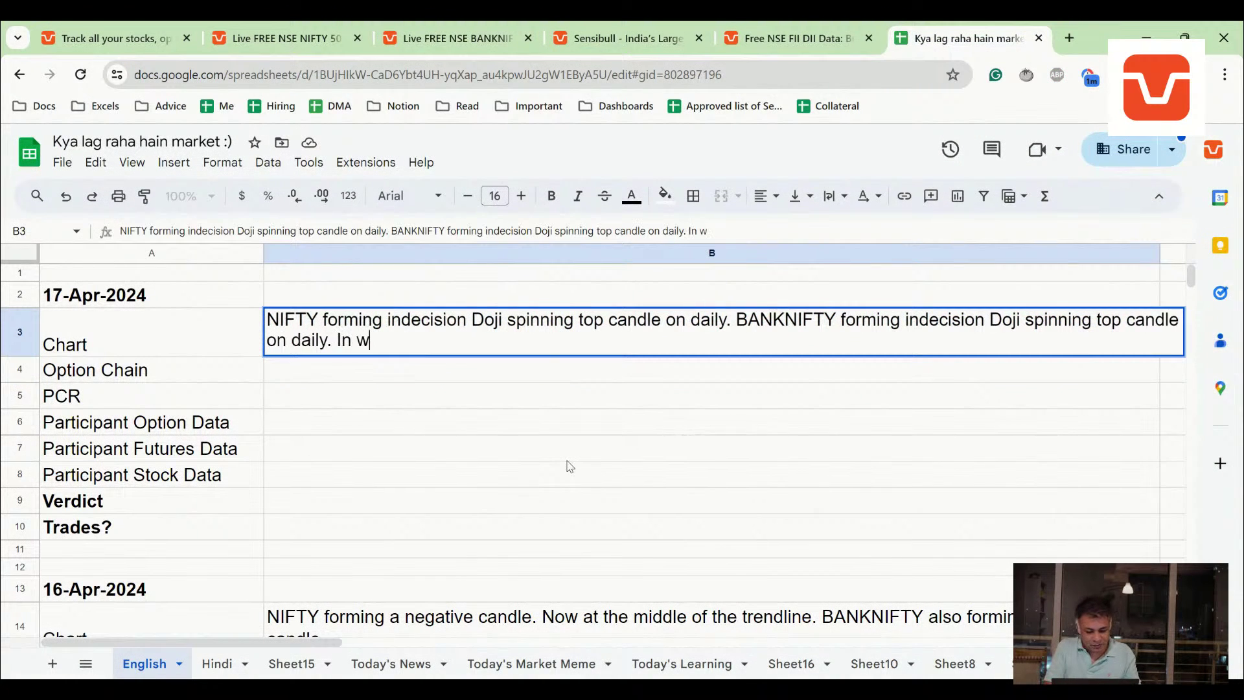
text(eekly timeframe)
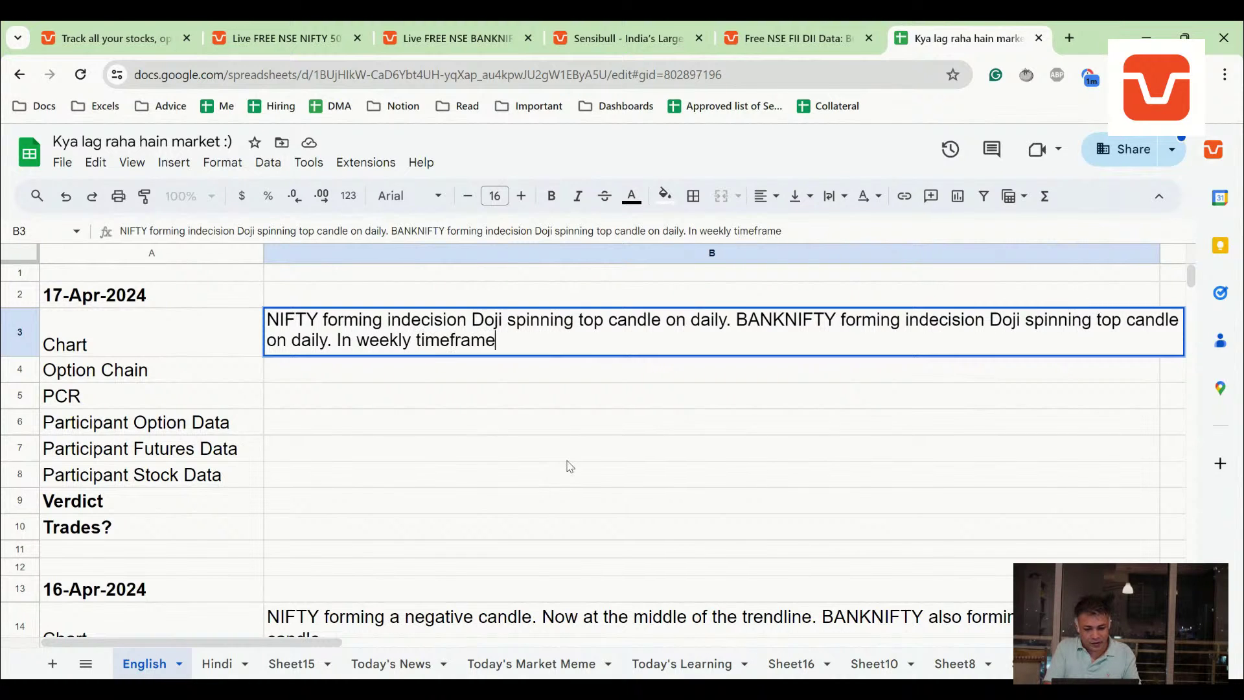
text(, NIFTY conifi)
key(BackSpace)
key(BackSpace)
text(for)
key(BackSpace)
key(BackSpace)
text(irming a shooting)
text( start)
text( BANKNIFT)
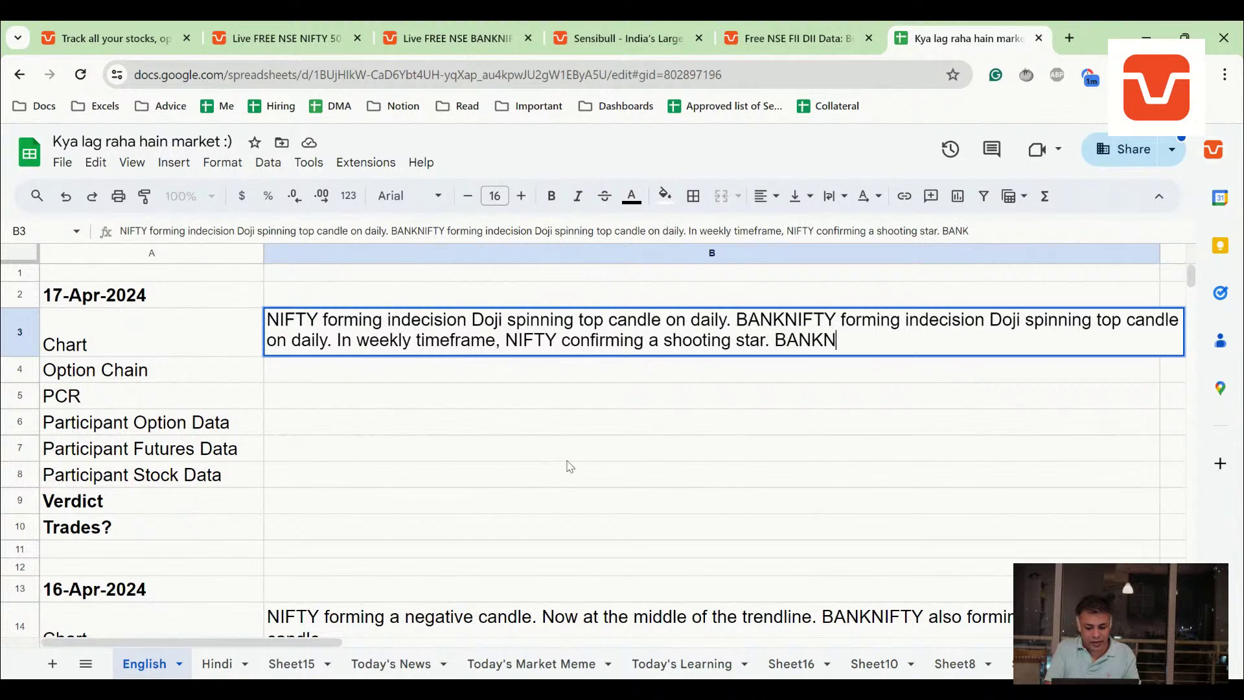
text(Y conf)
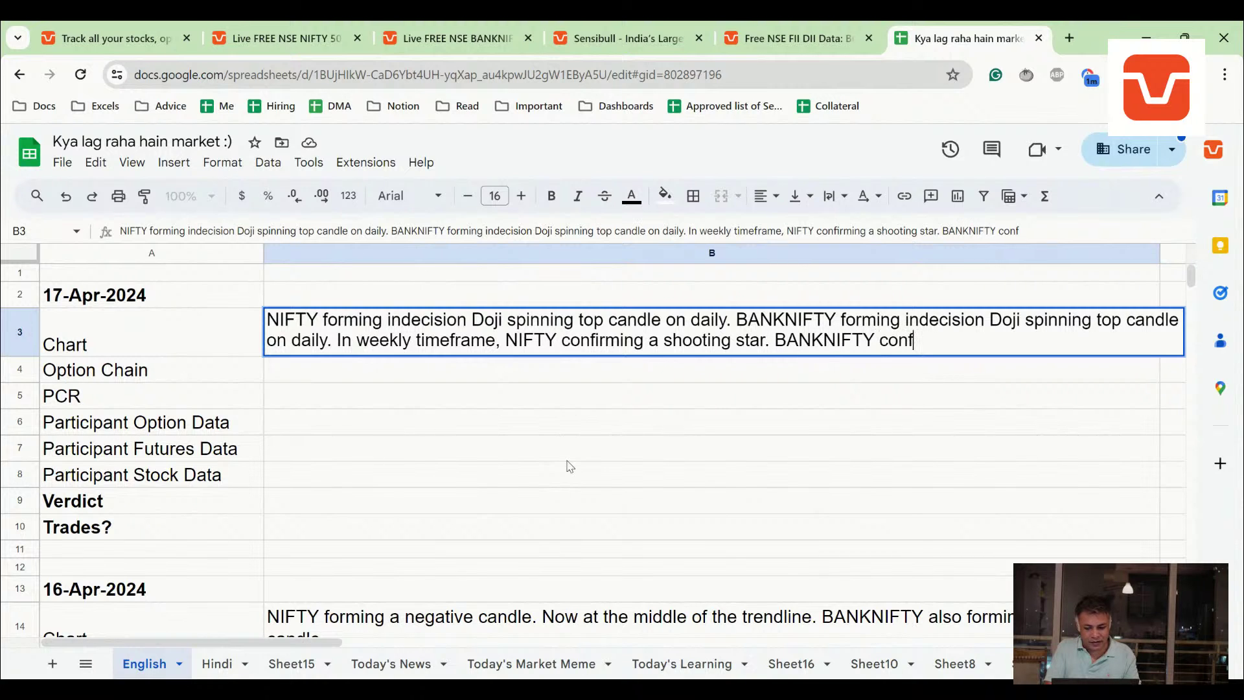
text(o)
key(BackSpace)
text(irmoing a)
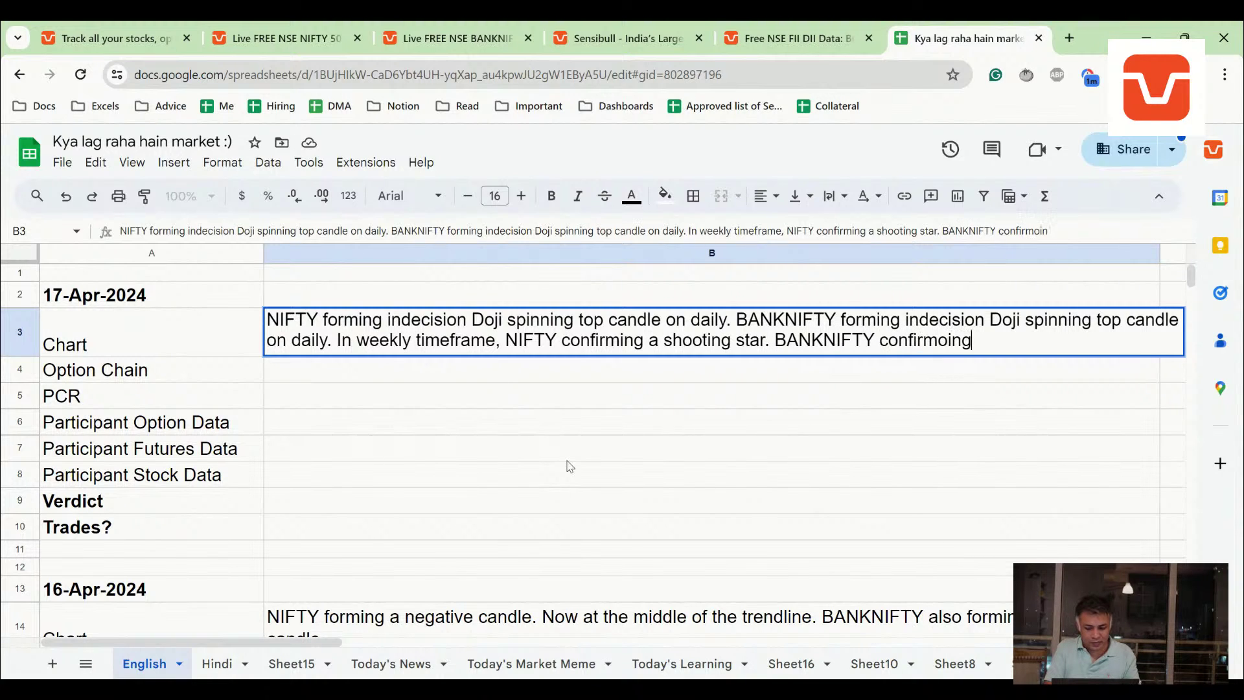
key(BackSpace)
text(ing )
text(a gravetsone)
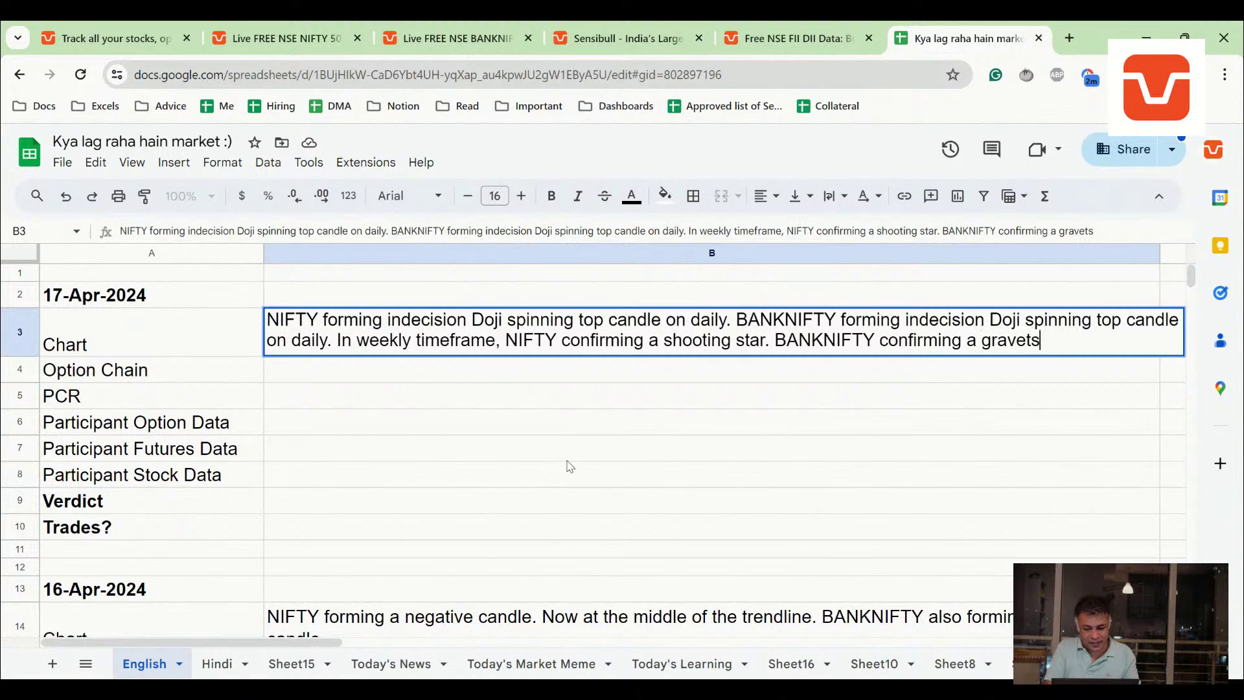
key(BackSpace)
key(BackSpace)
key(BackSpace)
key(BackSpace)
key(BackSpace)
key(BackSpace)
text(estone DOJI)
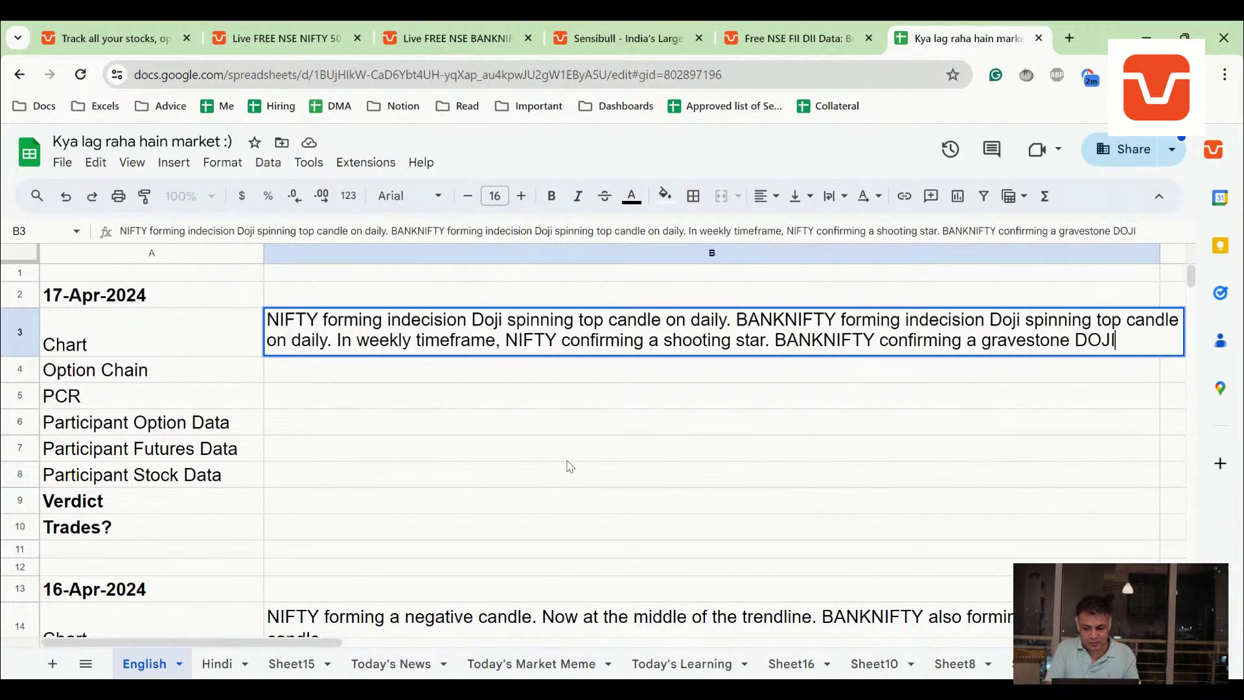
key(BackSpace)
key(BackSpace)
text(doji. Both negative)
key(Return)
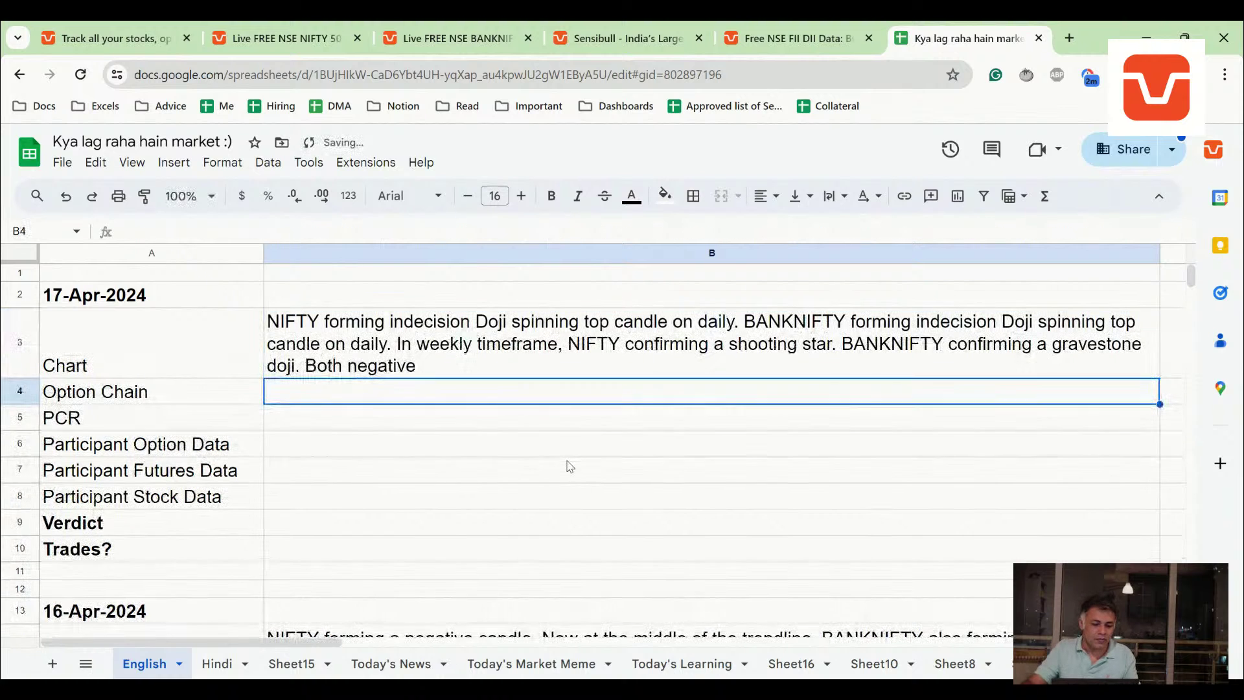
- Add 'on Weekly' to the end of the Chart note
key(Up)
key(Return)
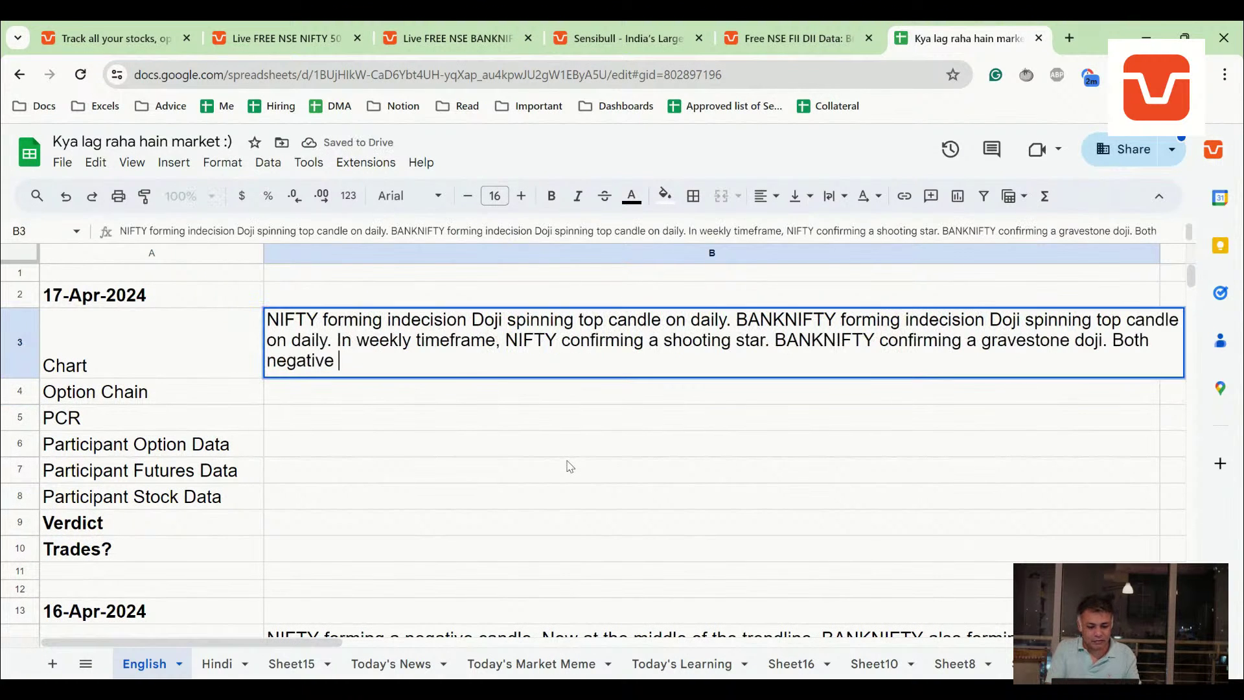
text(on Weekly)
key(Return)
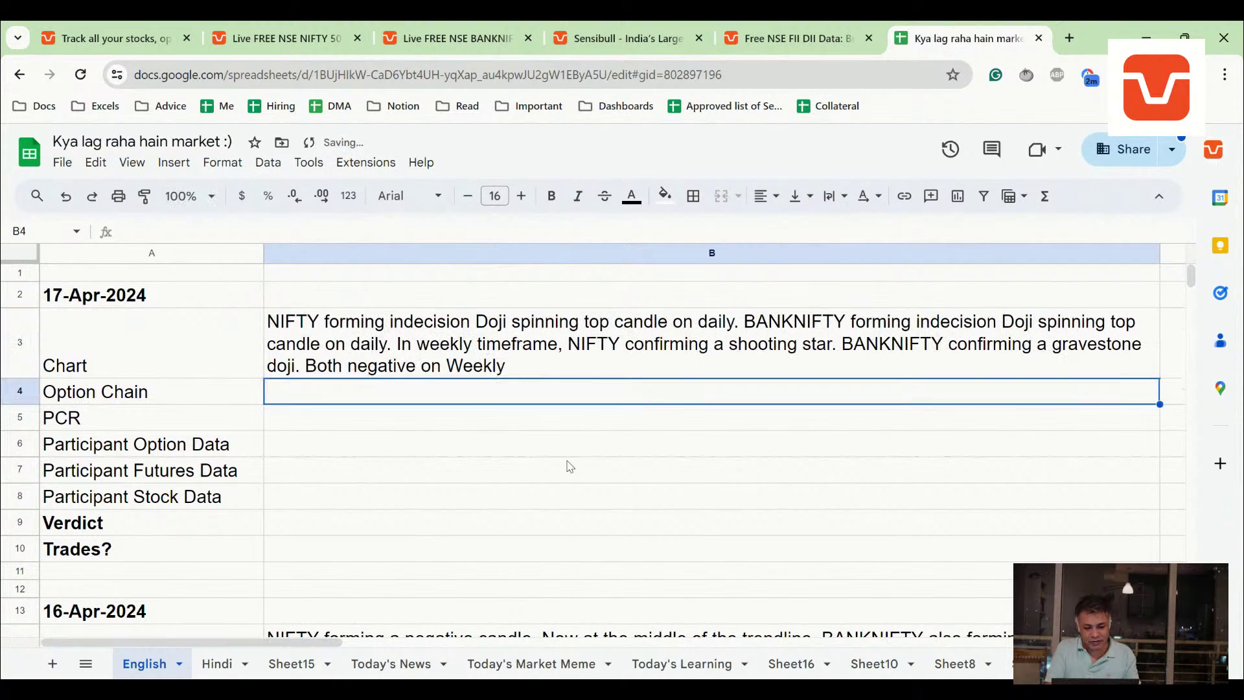
- Change the final 'Weekly' to lowercase 'weekly' in the Chart note
key(Up)
key(Return)
key(ctrl+shift+Right)
key(End)
key(ctrl+Left)
key(shift+Right)
text(w)
key(Return)
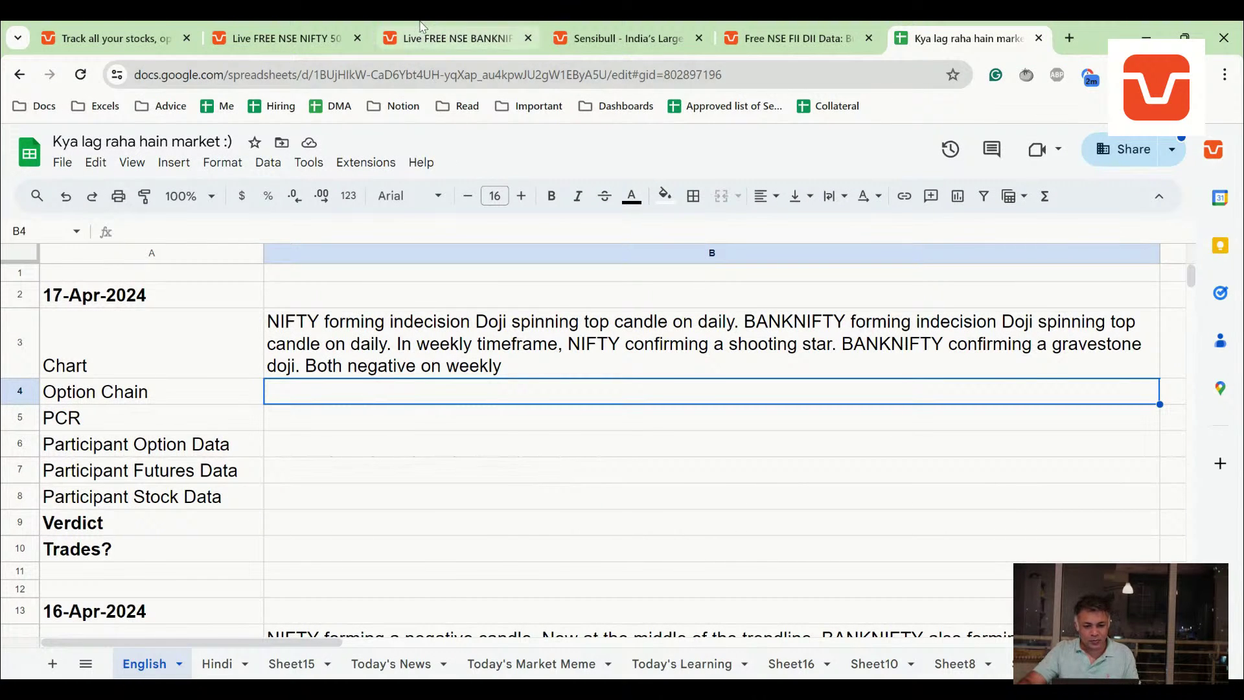
- Open the NIFTY option chain from the Sensibull home page
click(454, 38)
click(649, 27)
click(752, 31)
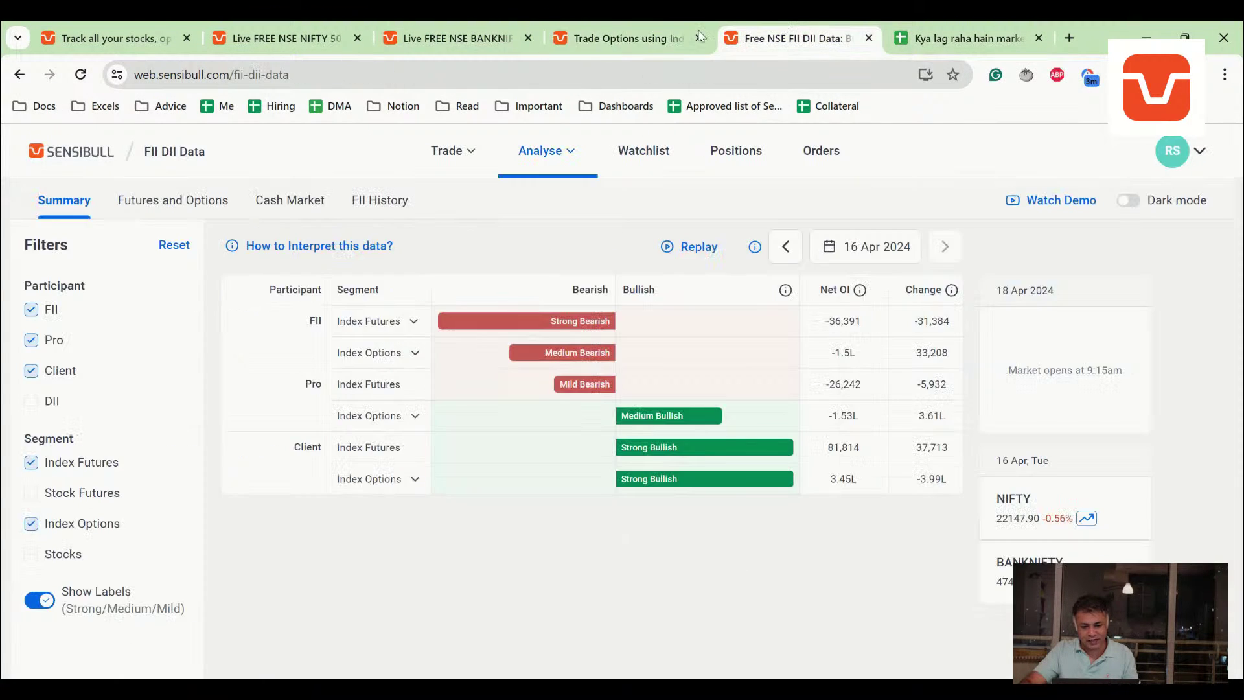
click(651, 31)
mouse_move(551, 156)
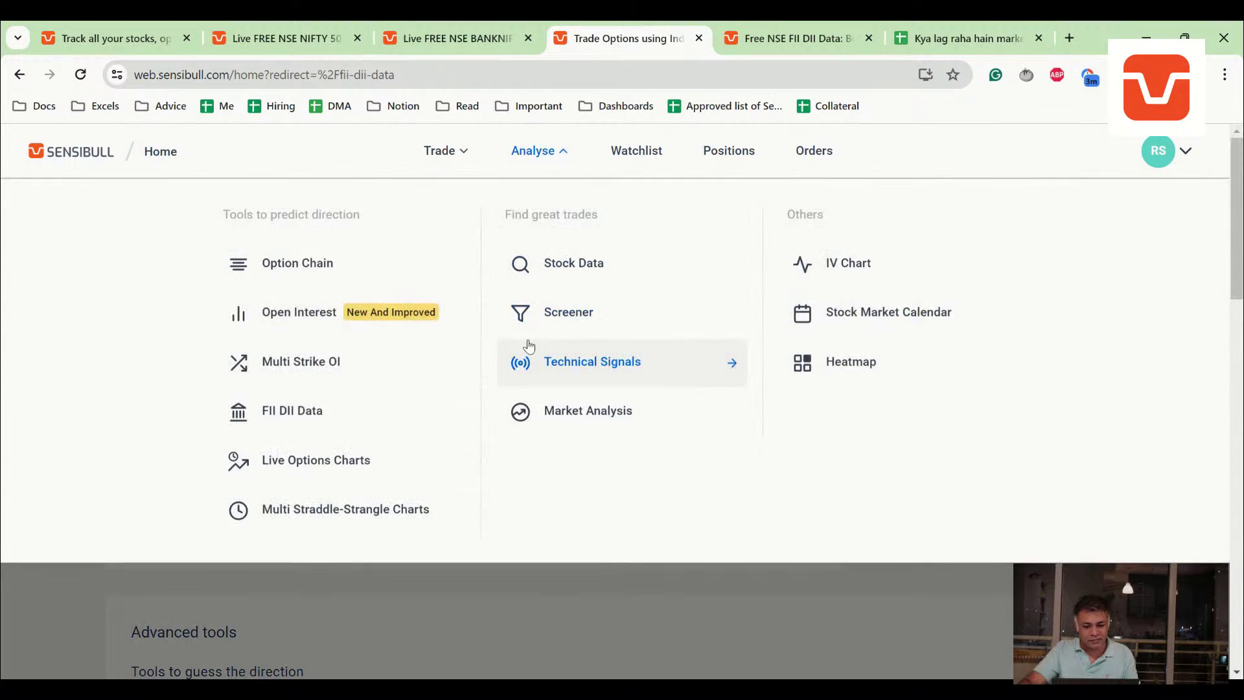
click(309, 261)
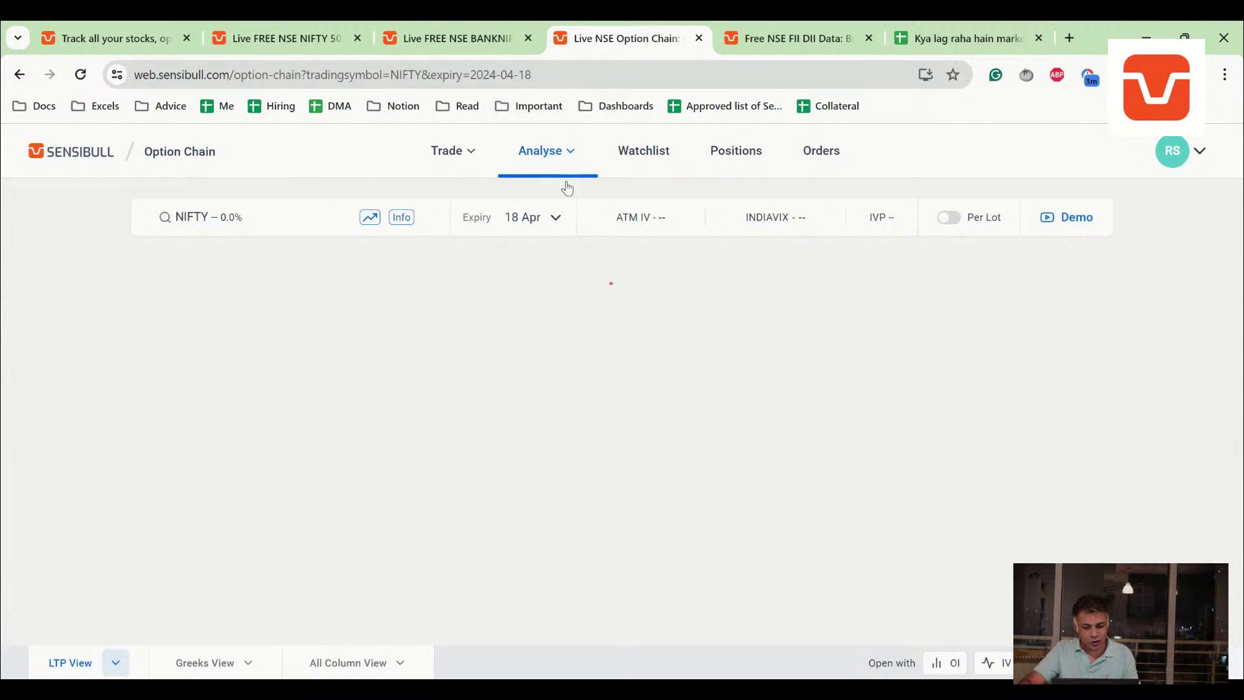
- Show the NIFTY total open interest per strike for the 18 Apr expiry (strikes 21650–22650)
mouse_move(564, 166)
click(262, 311)
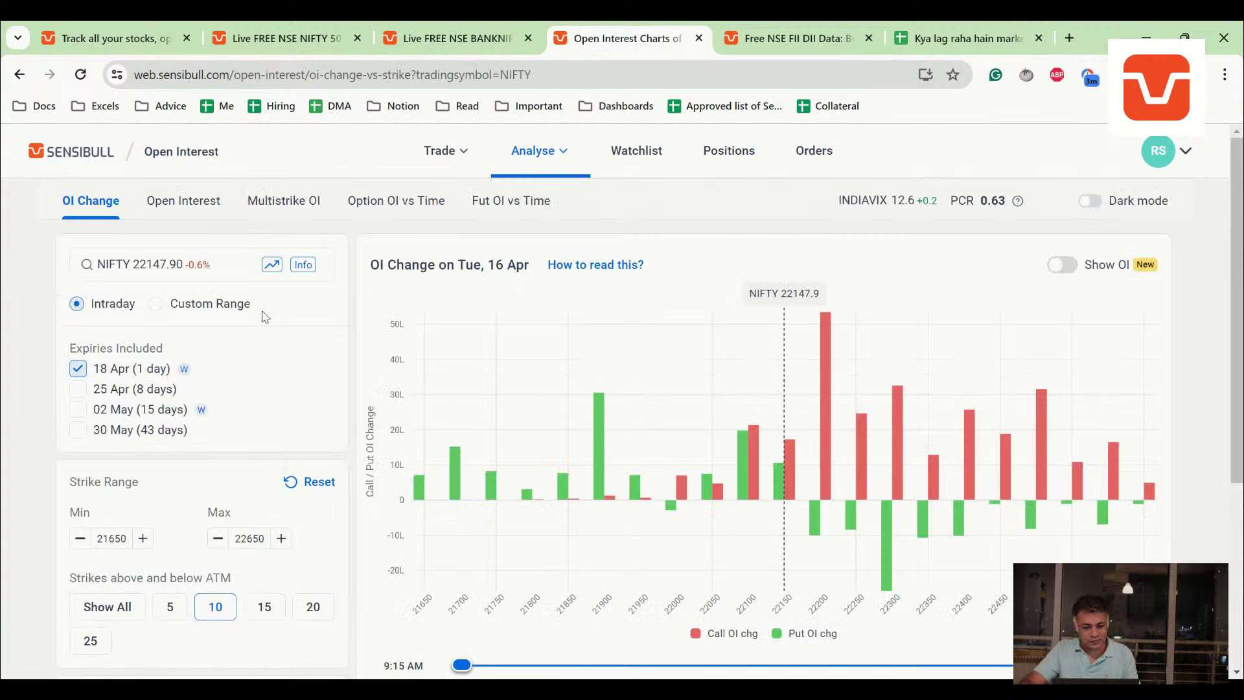
scroll(822, 292, down, 4)
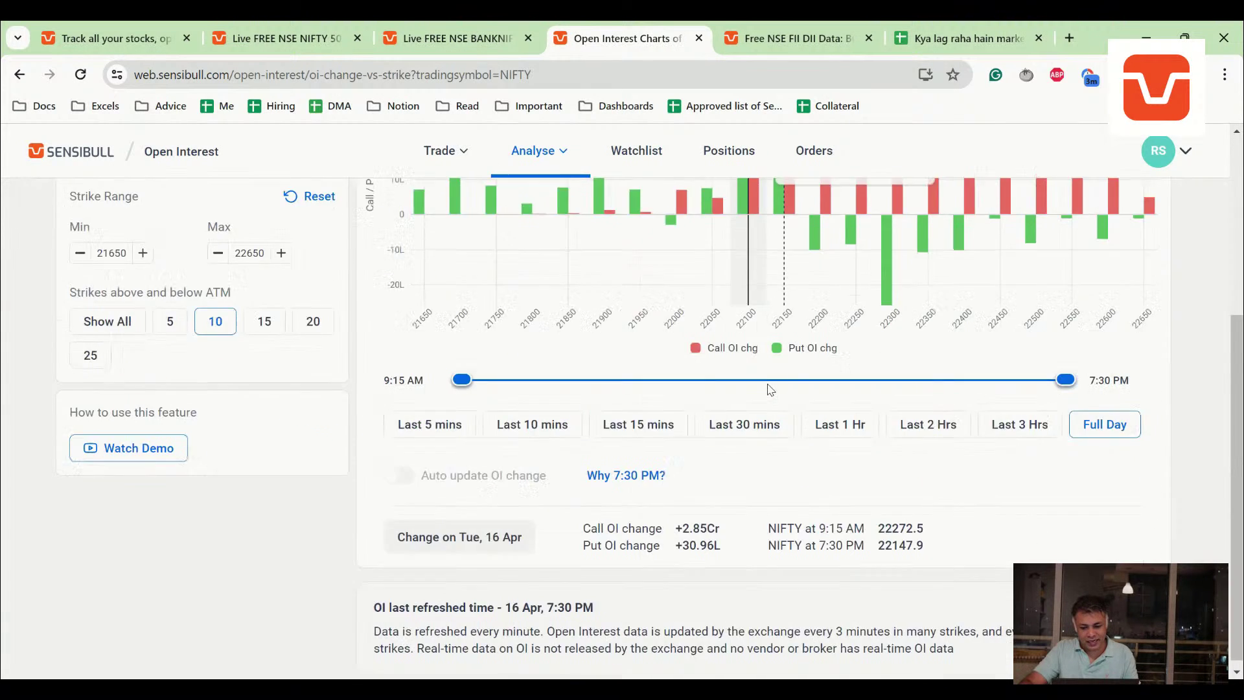
scroll(824, 285, up, 4)
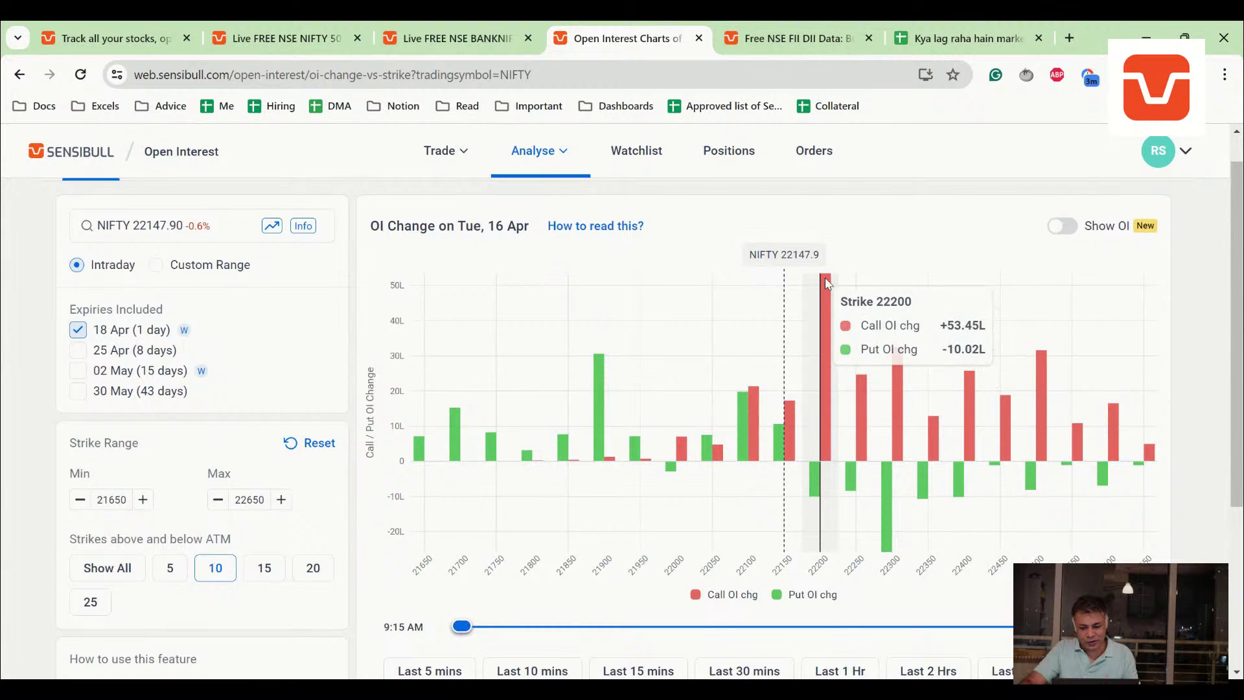
scroll(454, 260, down, 3)
scroll(177, 277, up, 4)
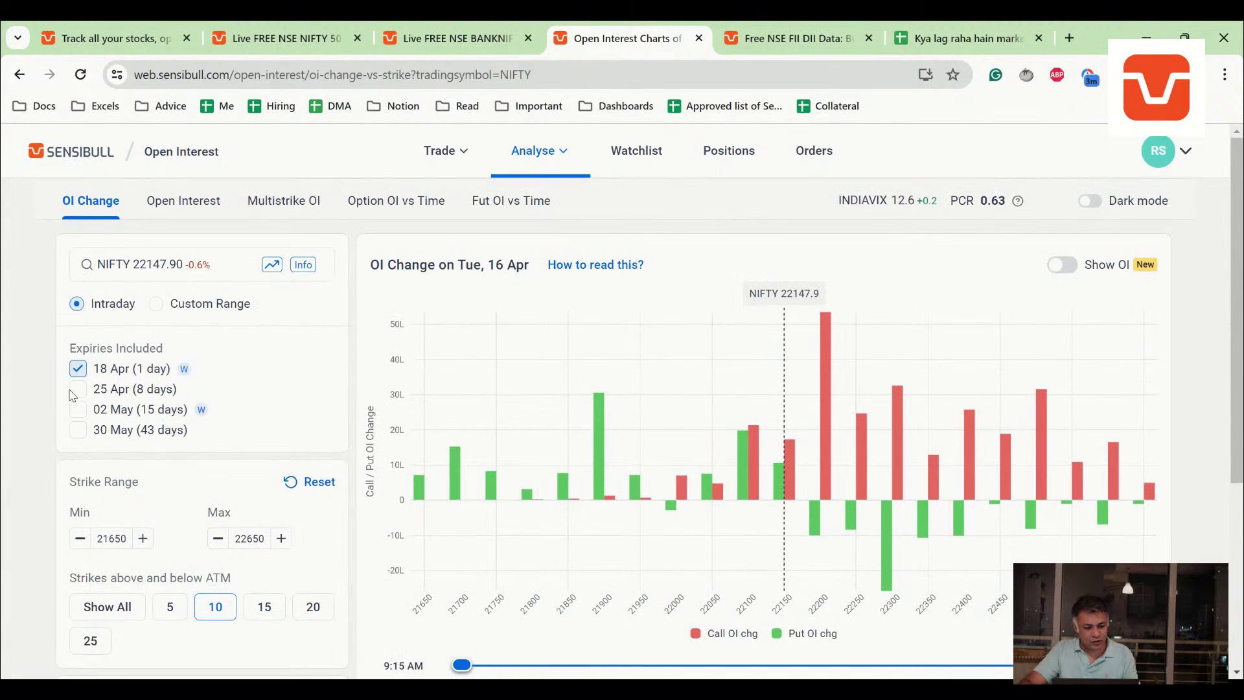
click(183, 201)
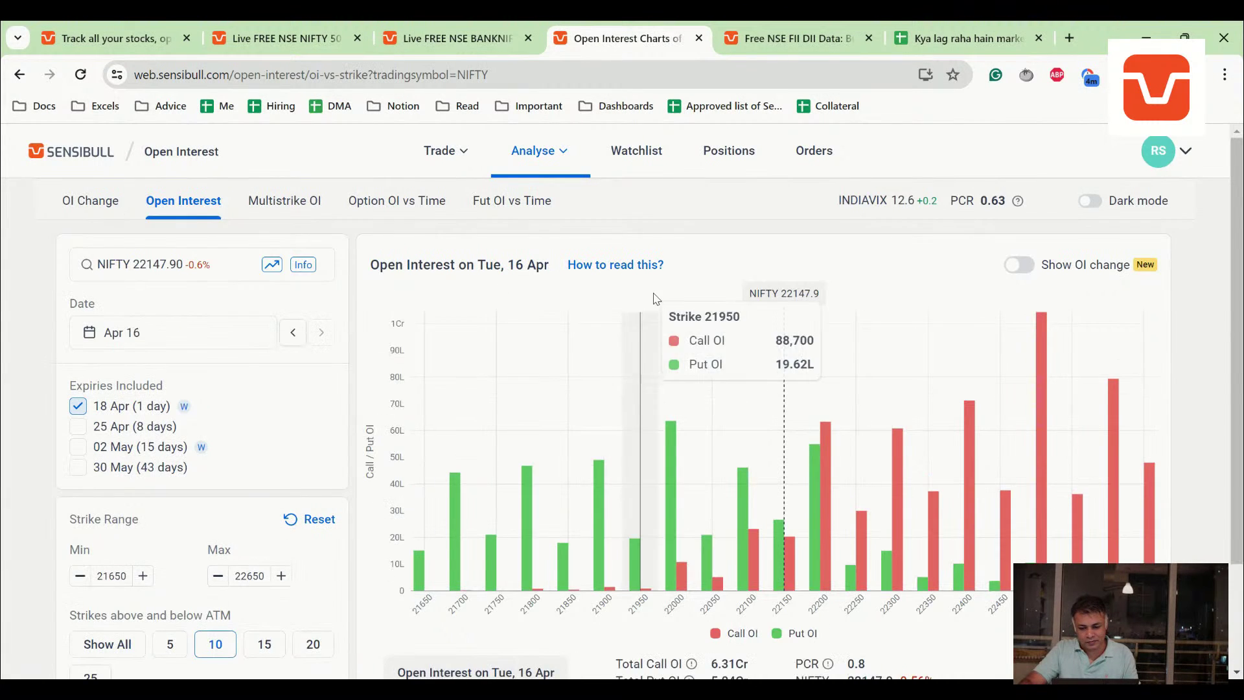
scroll(708, 289, down, 2)
scroll(708, 289, up, 2)
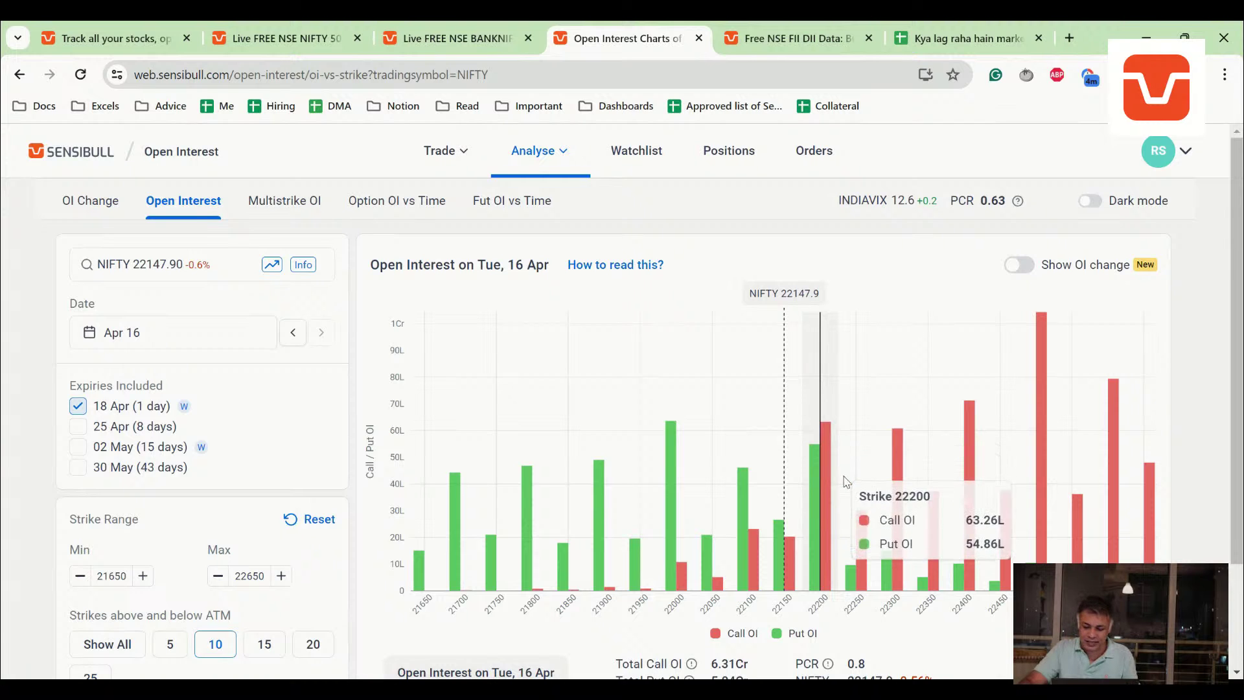
scroll(818, 535, down, 1)
scroll(818, 535, up, 1)
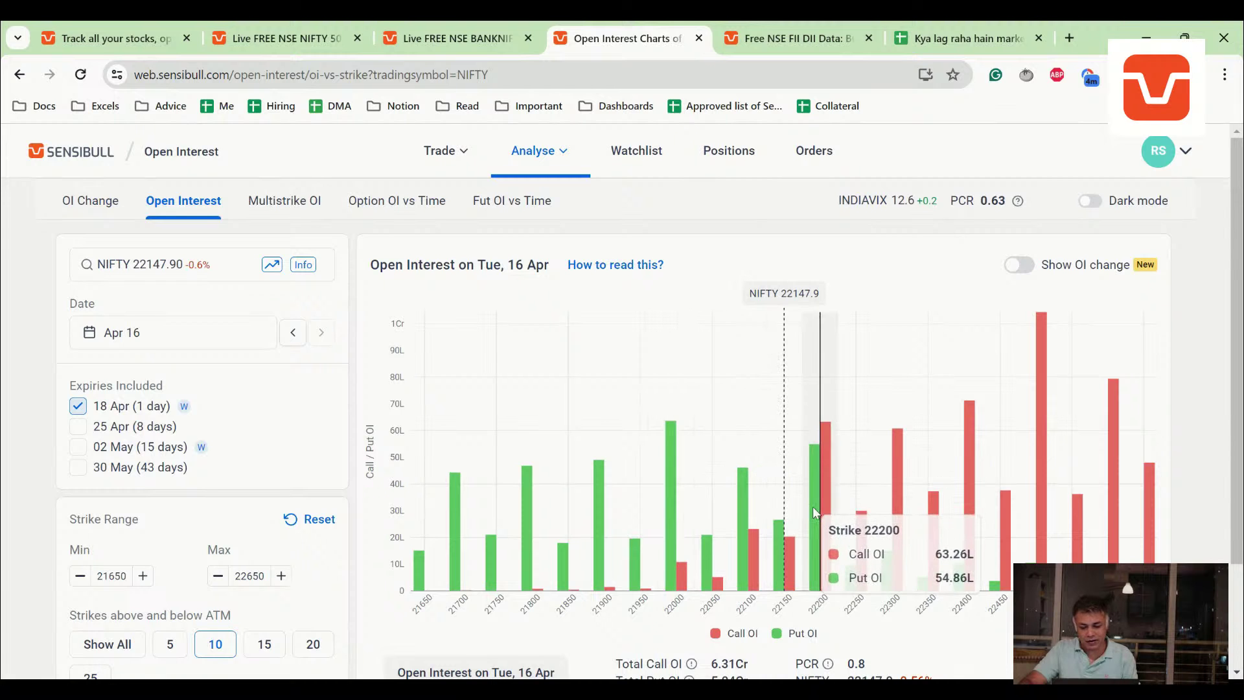
- Write the Option Chain note: 22000 support, 22200 resistance, most 22200 calls added on Tuesday
click(905, 27)
text(22000 support)
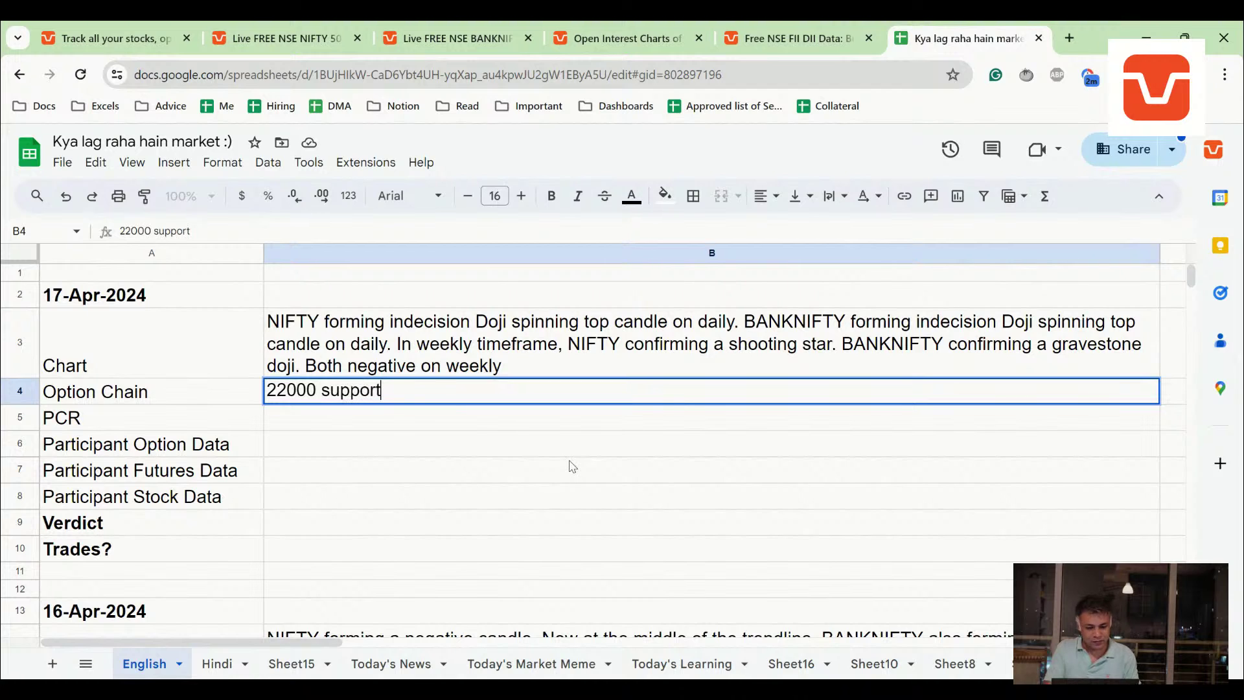
text(. 22200 re)
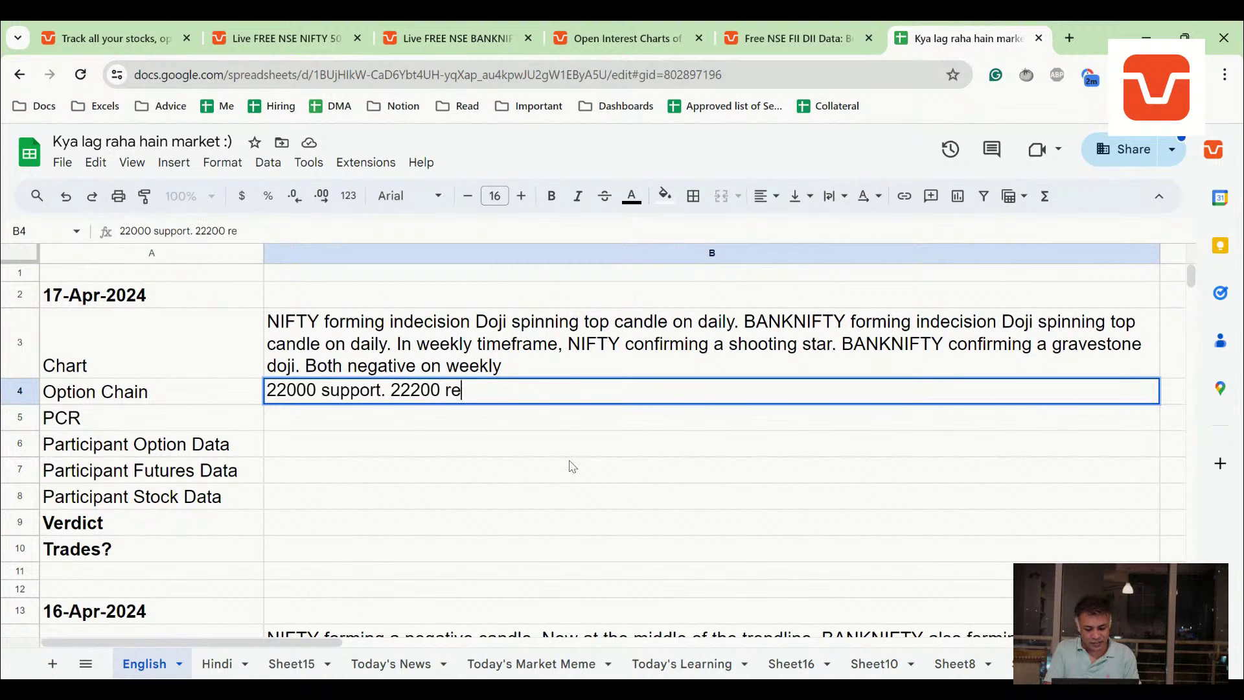
text(sistance. Most of the 220)
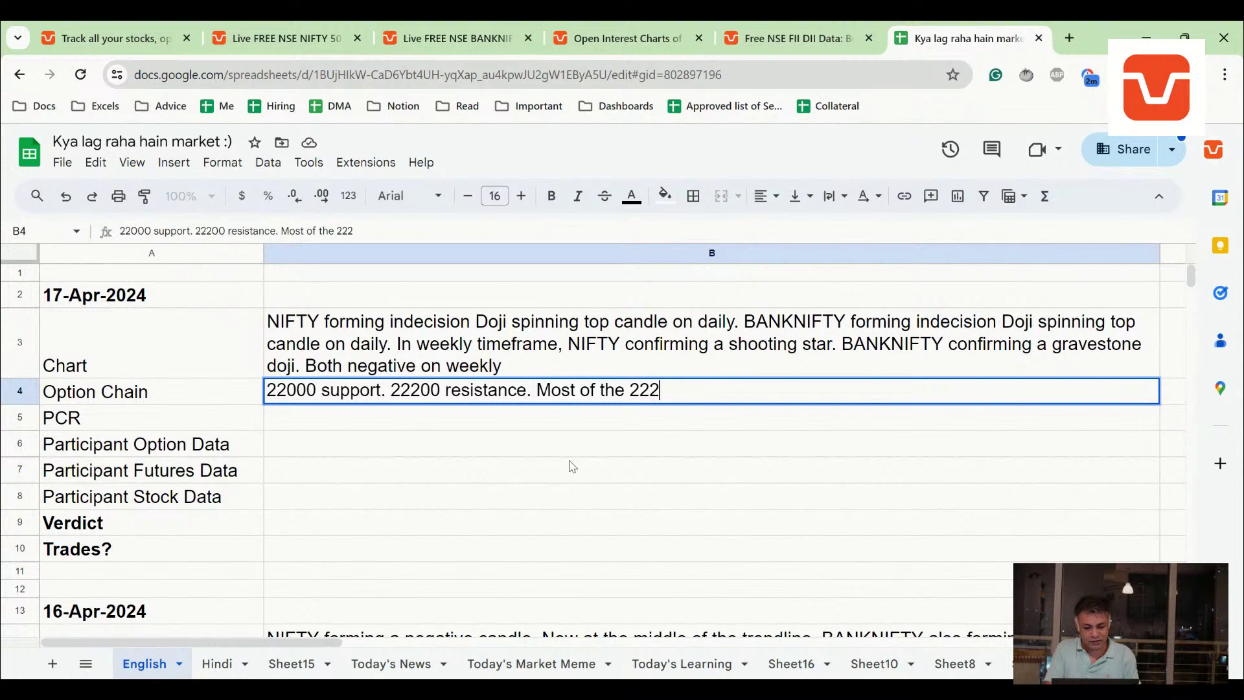
text(00 reistan)
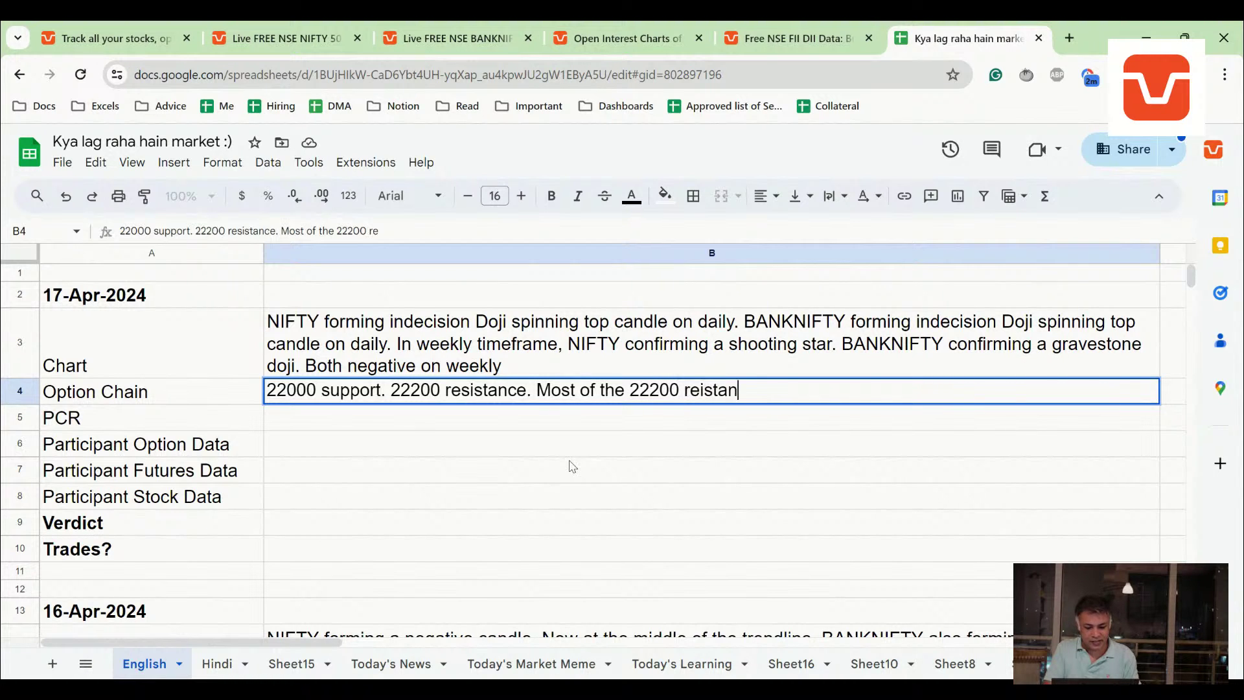
text(ce )
text(w)
key(ctrl+BackSpace)
text(calls were a)
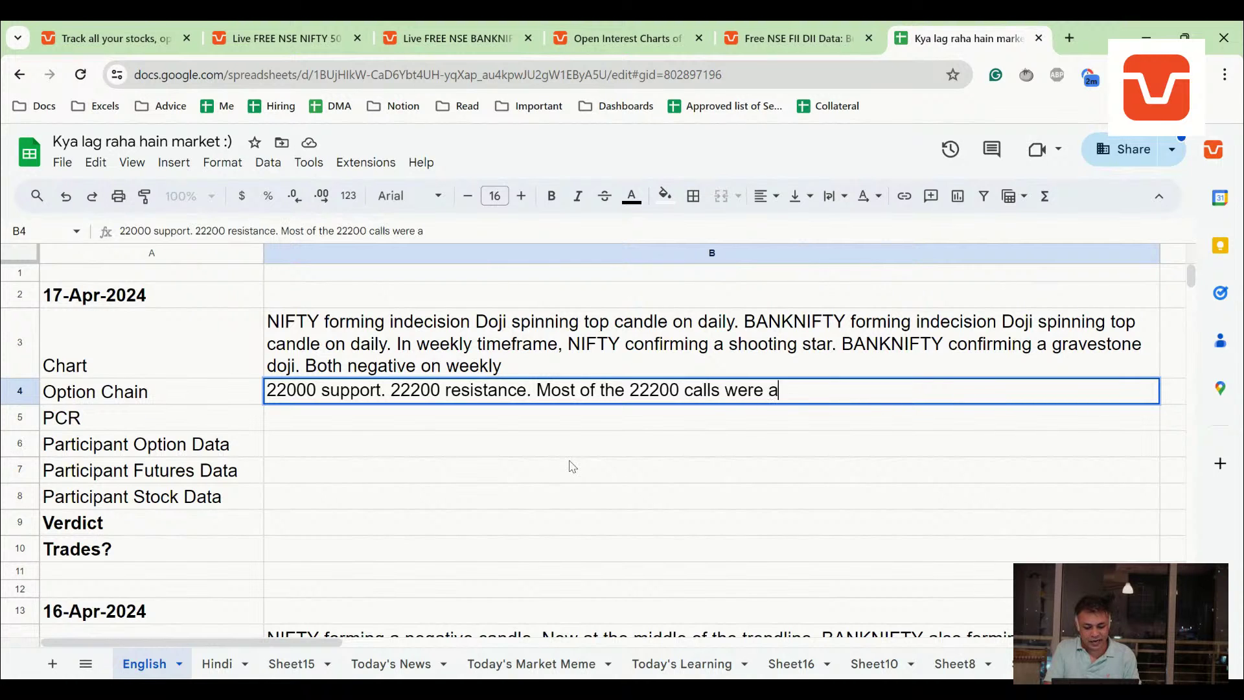
text(dded on)
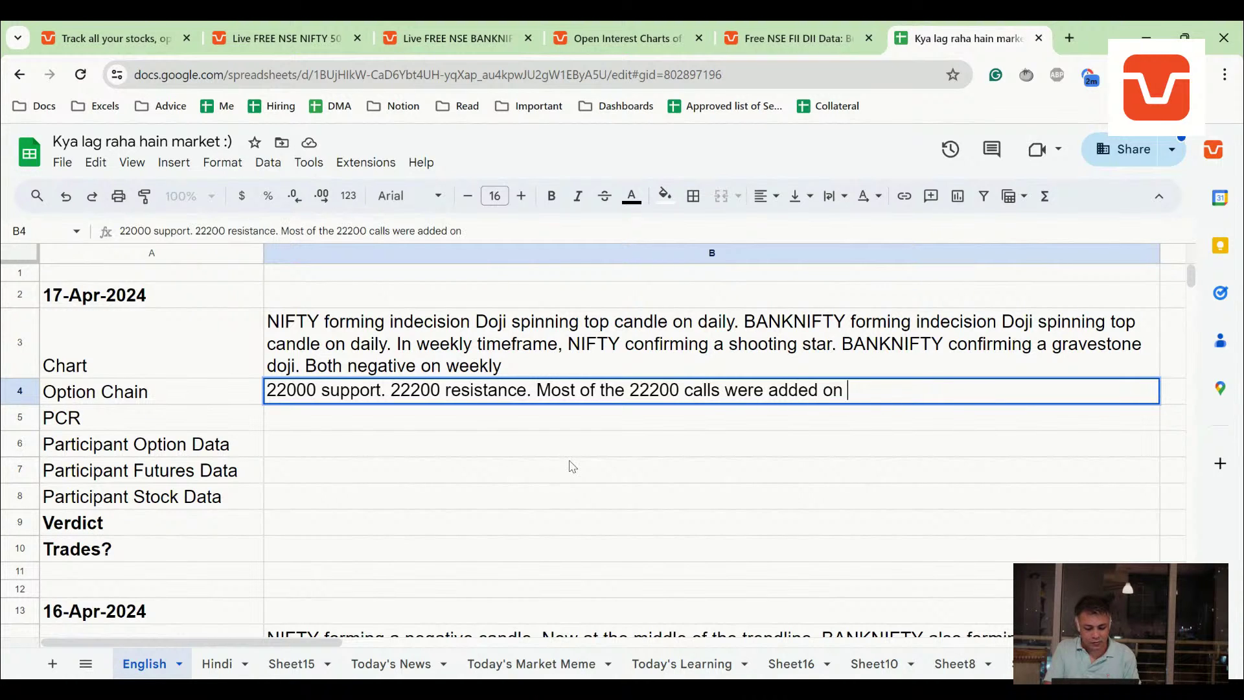
text( Wednesd)
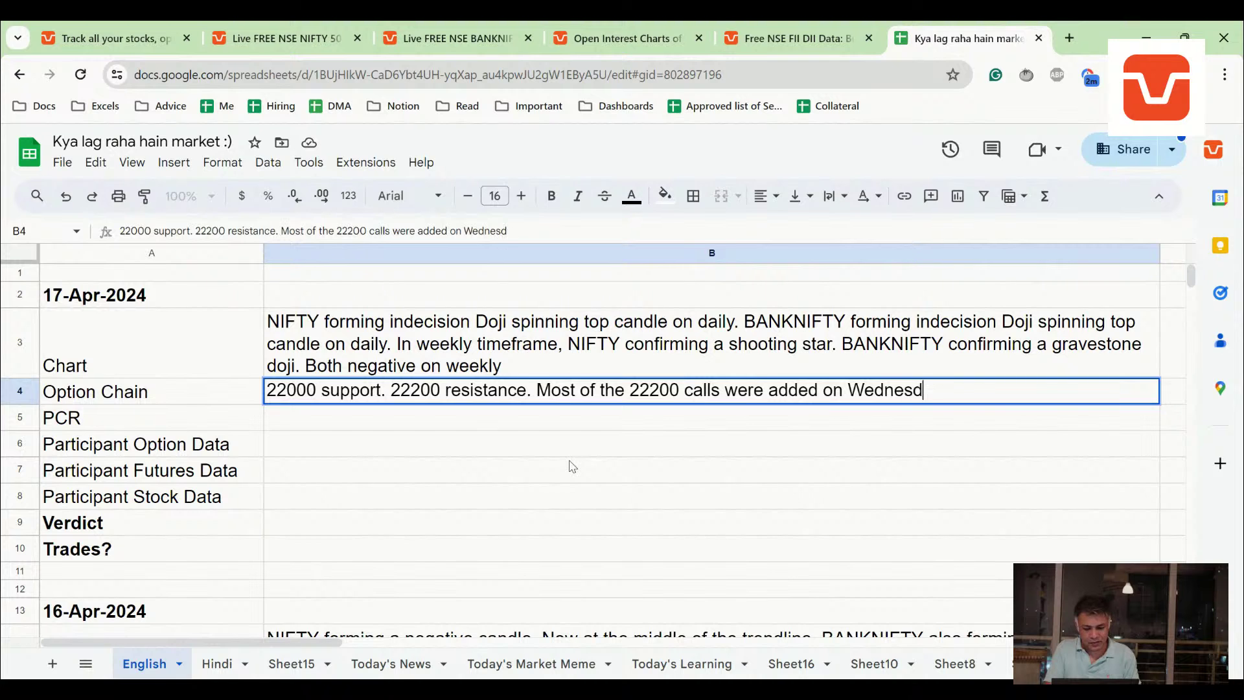
key(ctrl+BackSpace)
text(Teesday)
key(Return)
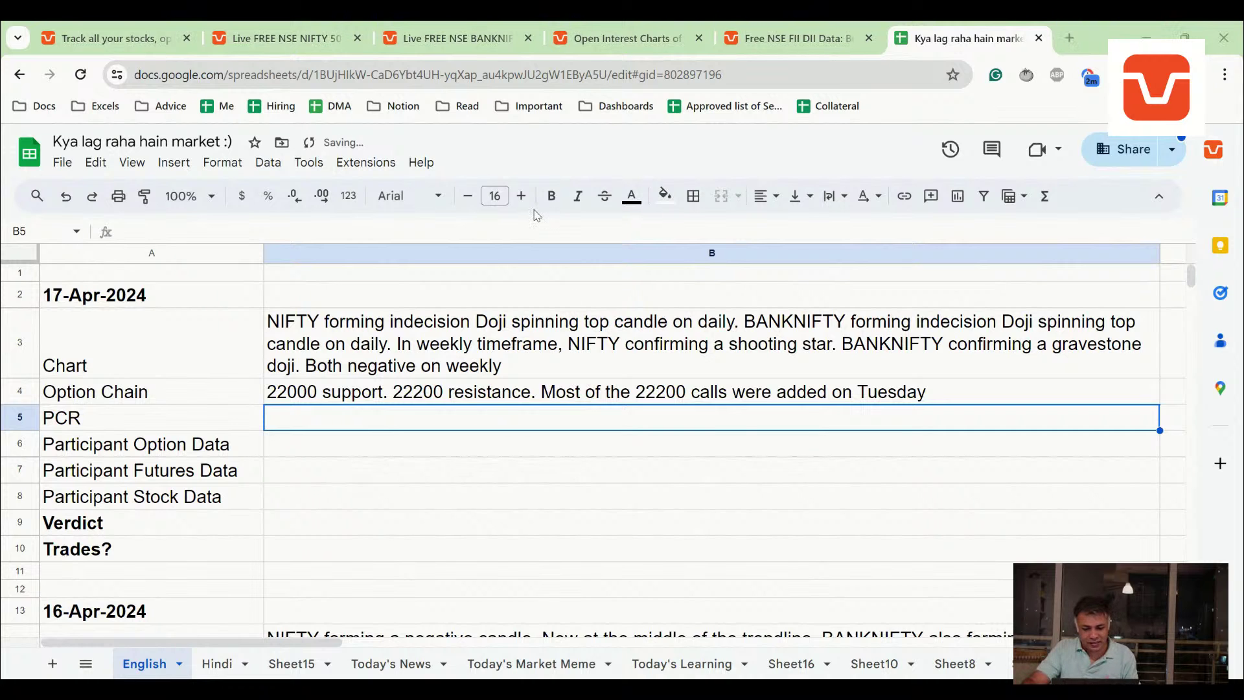
- Check NIFTY's 16 Apr OI Change chart showing 22200 calls up 53.45L
key(ctrl+4)
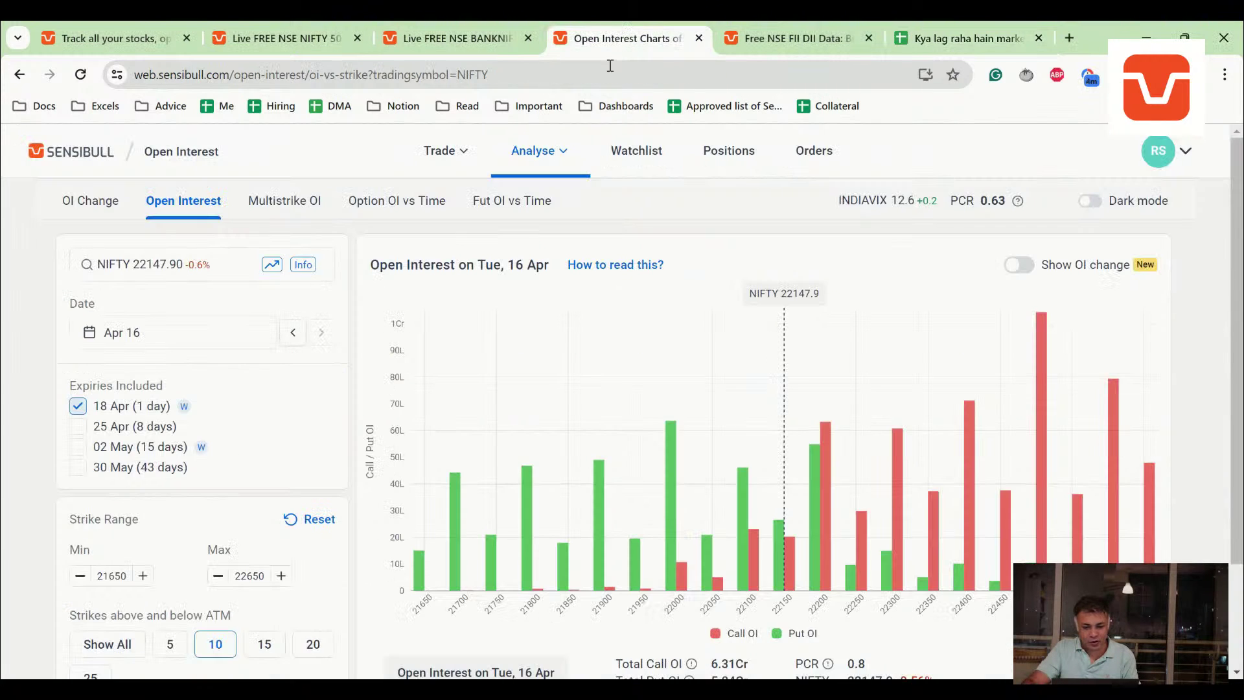
click(109, 209)
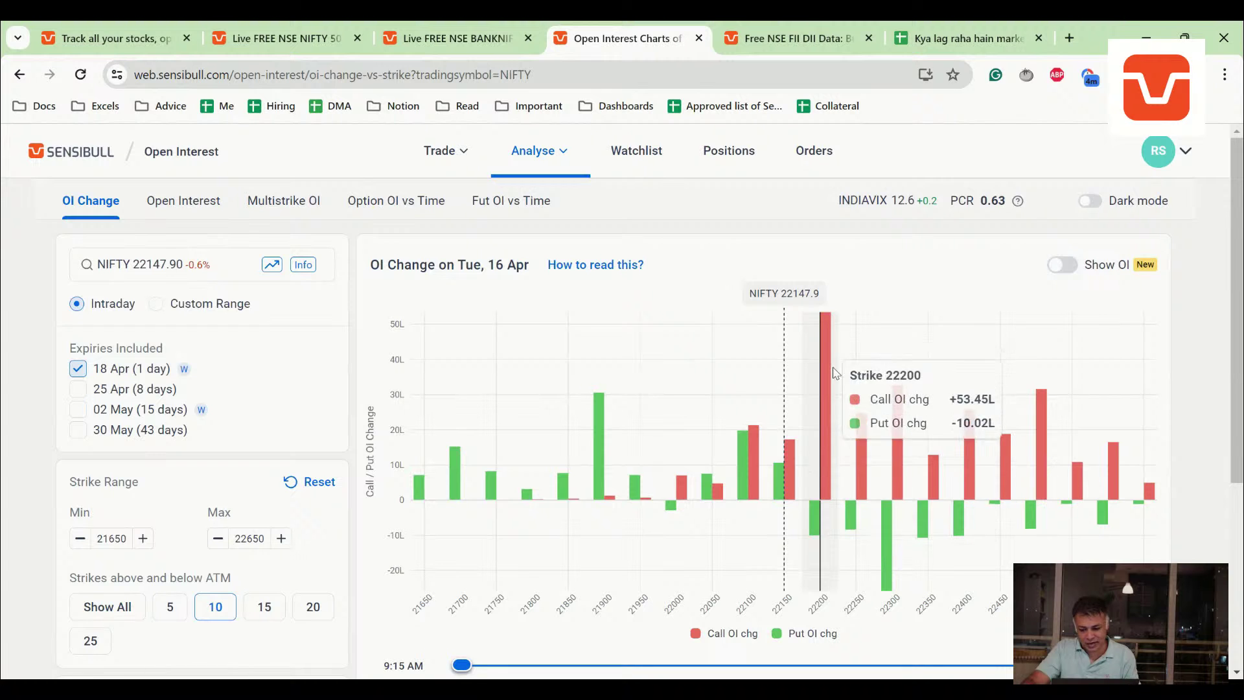
scroll(834, 454, down, 5)
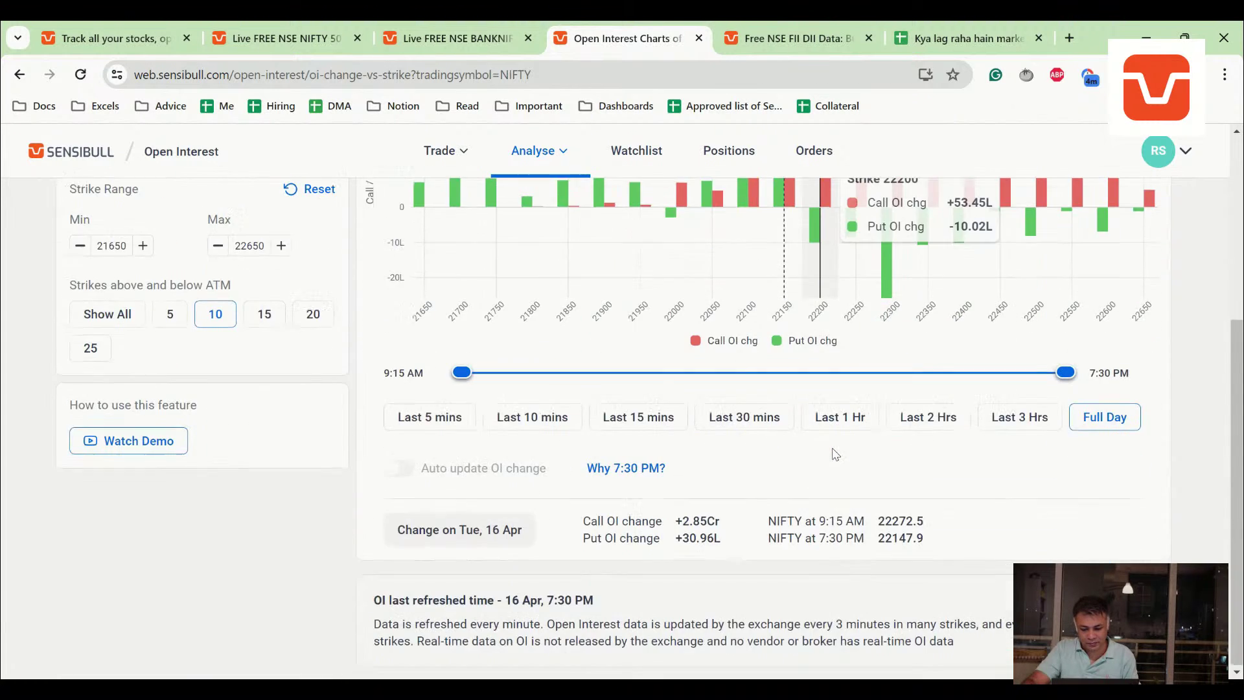
scroll(793, 208, up, 5)
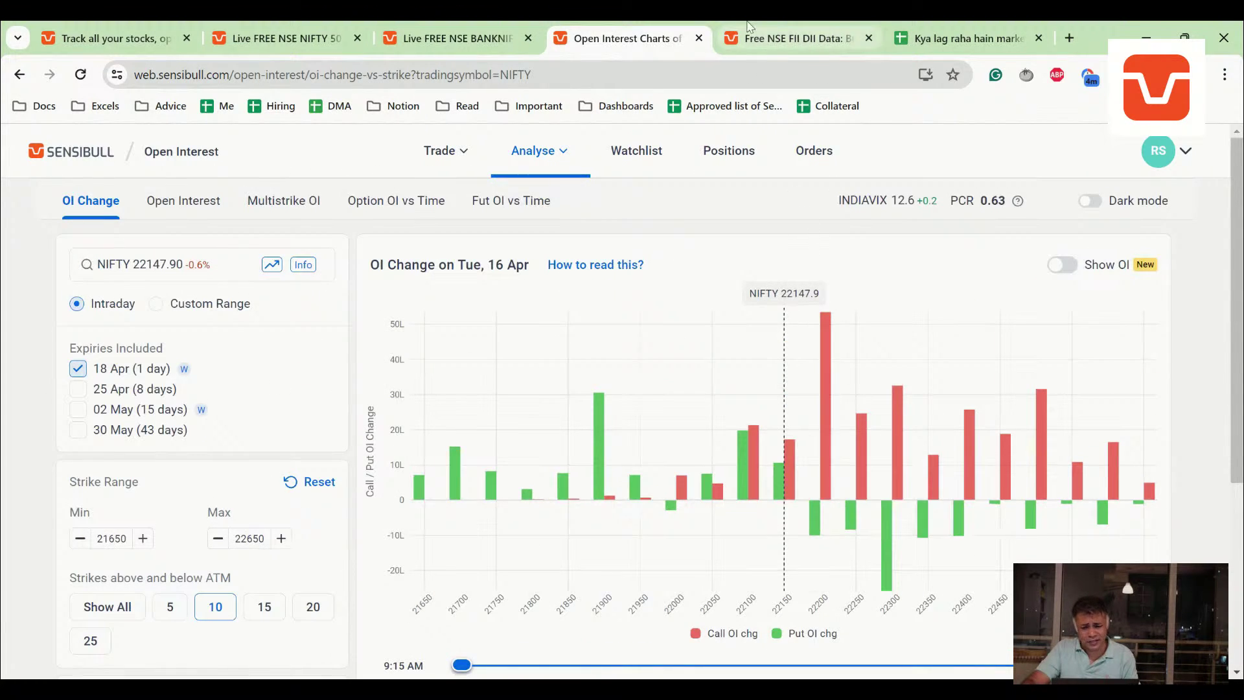
click(790, 38)
- Enter the PCR note '0.6 Overall - Slightly week. 0.8 around ATM - Neutral'
click(966, 38)
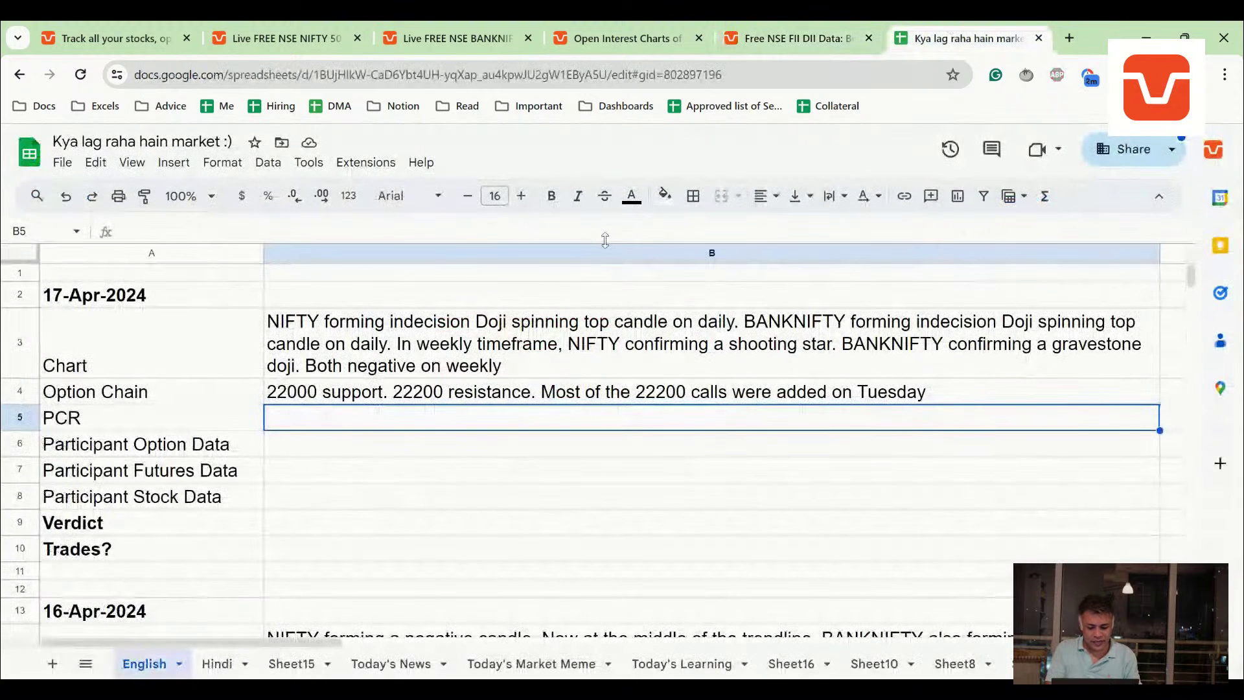
text(0.6 Overall. Slightly week. 0.8 around ATM)
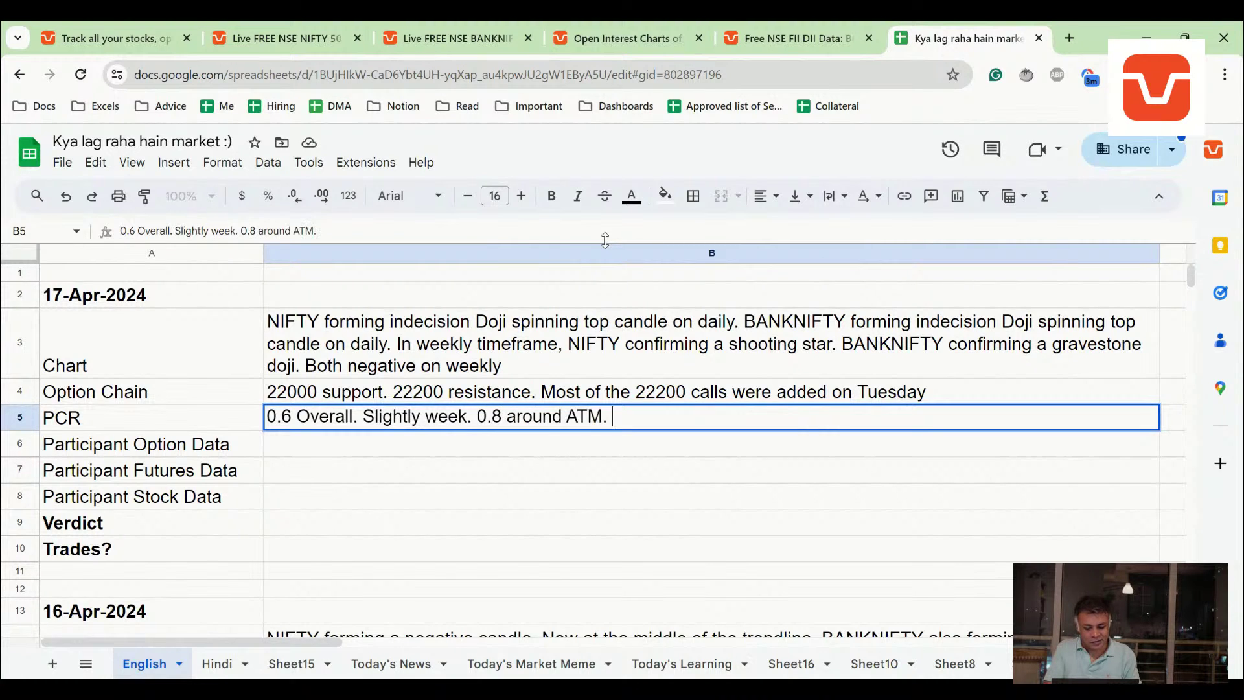
text( - Neutra)
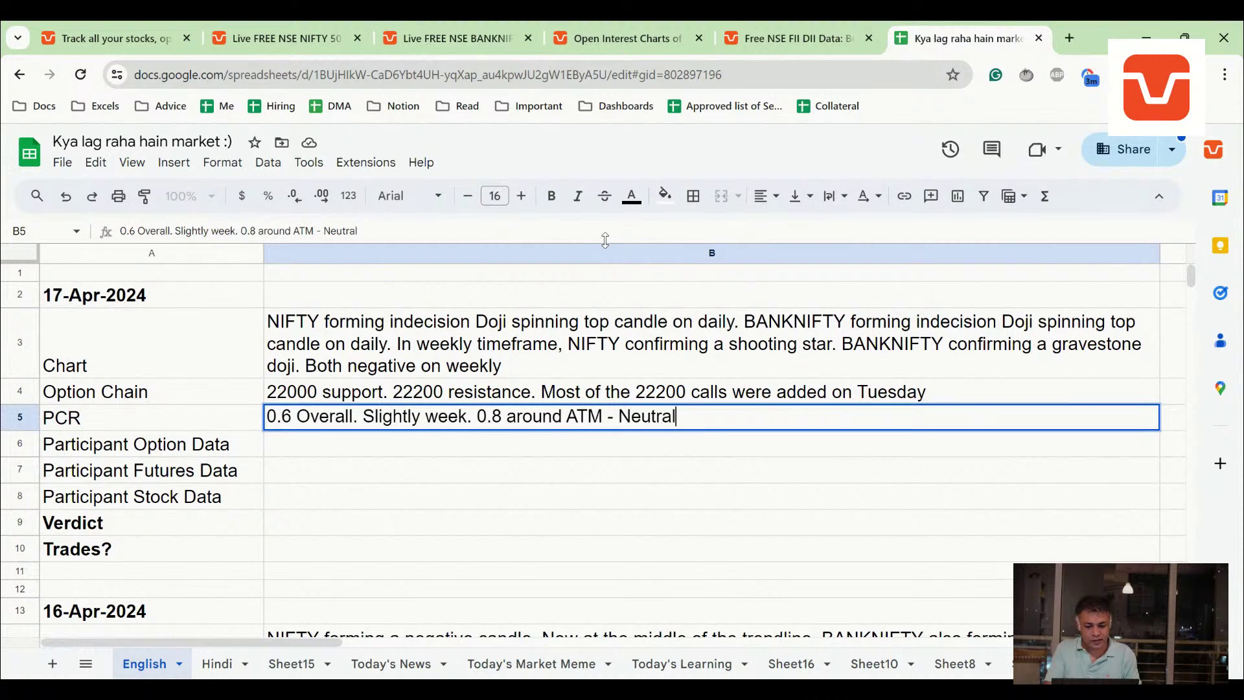
text(l)
key(Return)
key(Up)
key(Return)
key(Left)
key(Left)
key(Left)
key(Left)
key(Left)
key(Left)
key(Left)
key(Left)
key(Left)
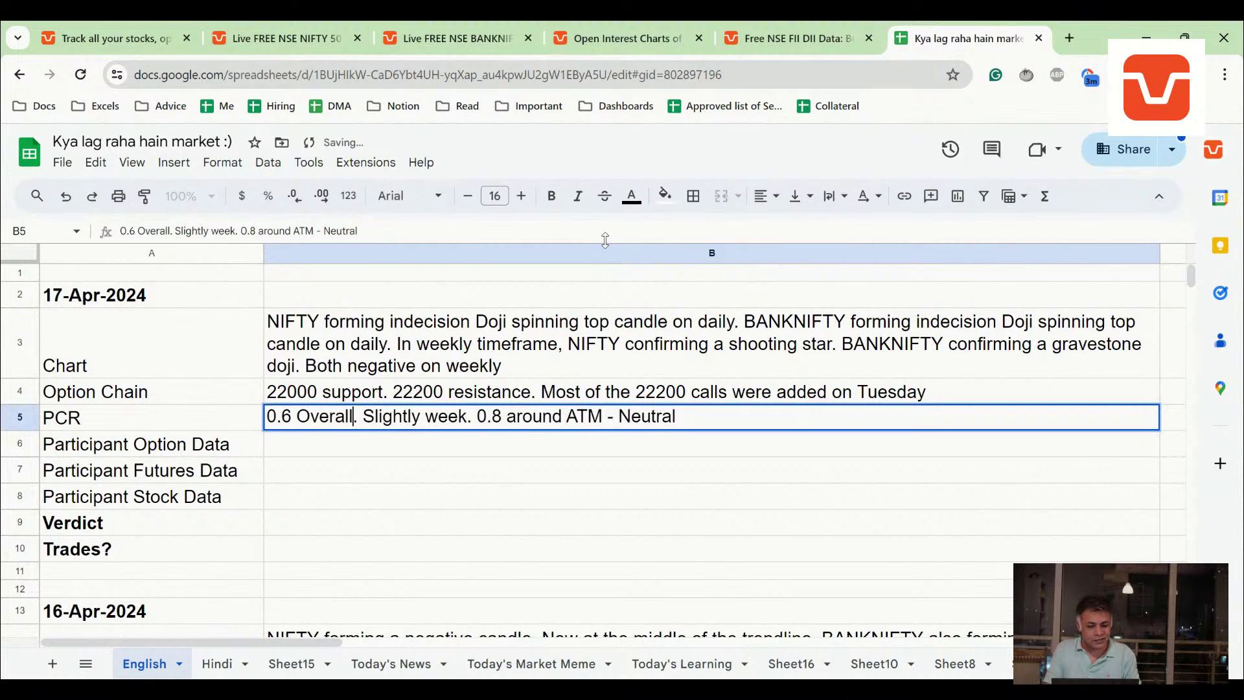
key(Delete)
text(-)
key(Return)
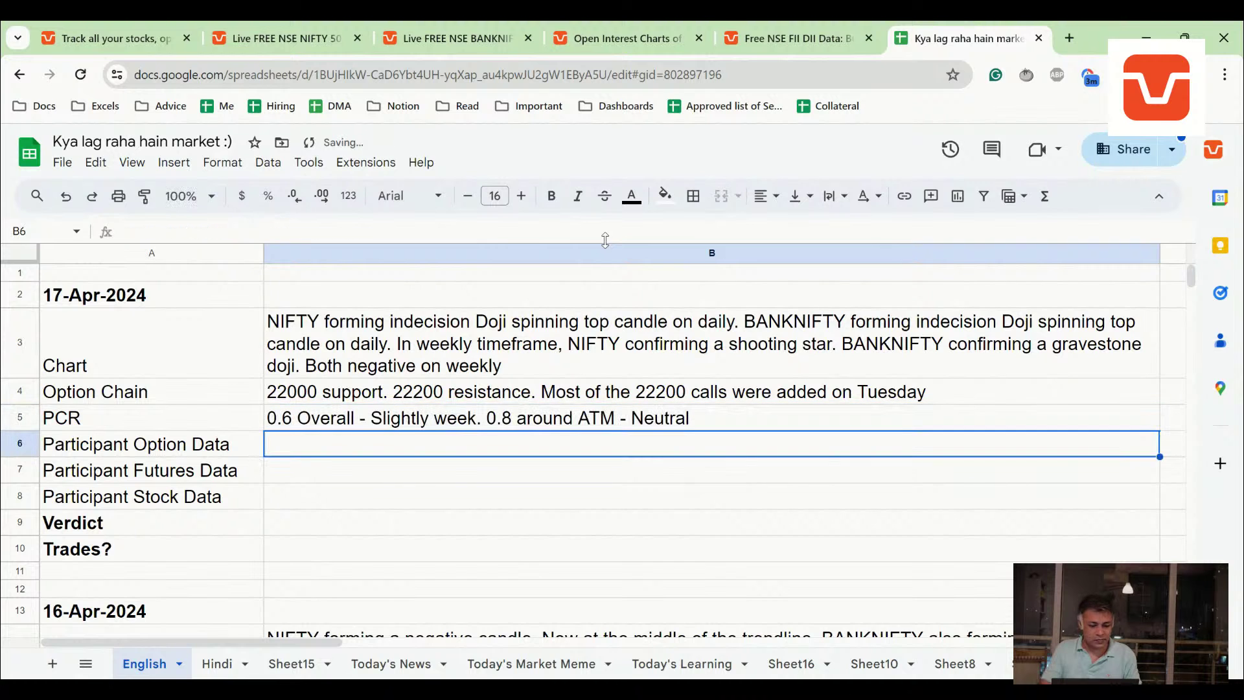
- Expand the 16 Apr Index Options call/put breakdown for Client, Pro and FII in Sensibull
click(797, 38)
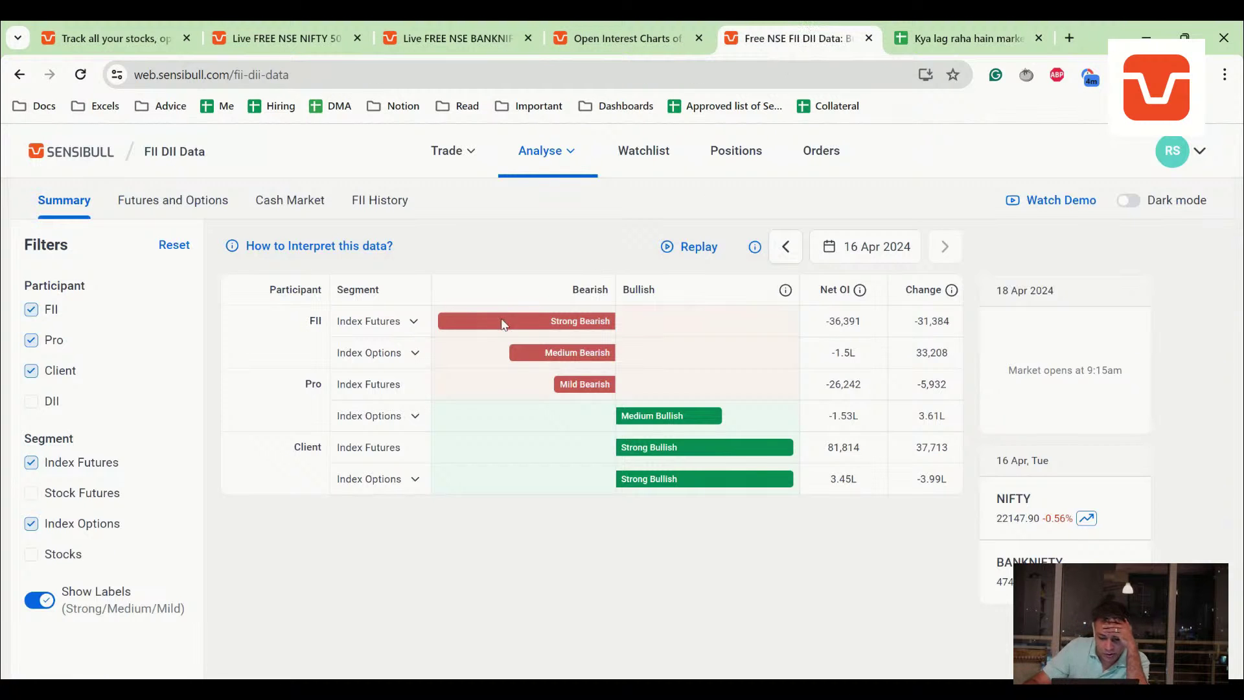
click(372, 479)
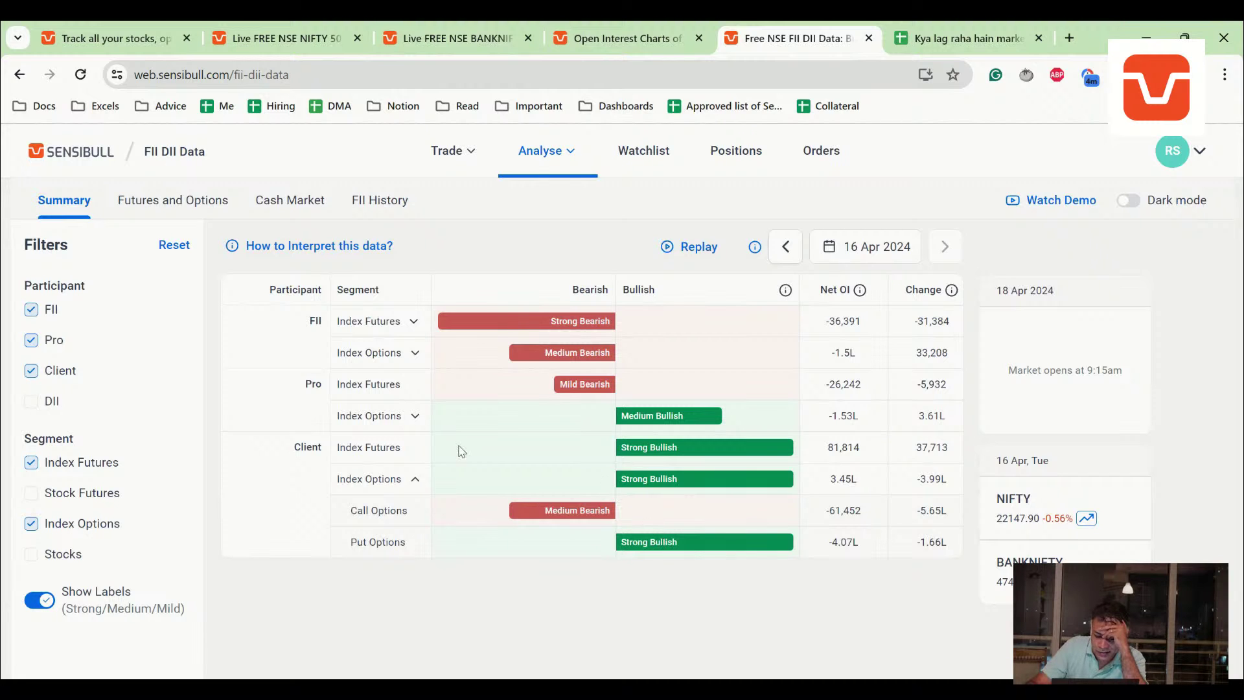
click(397, 413)
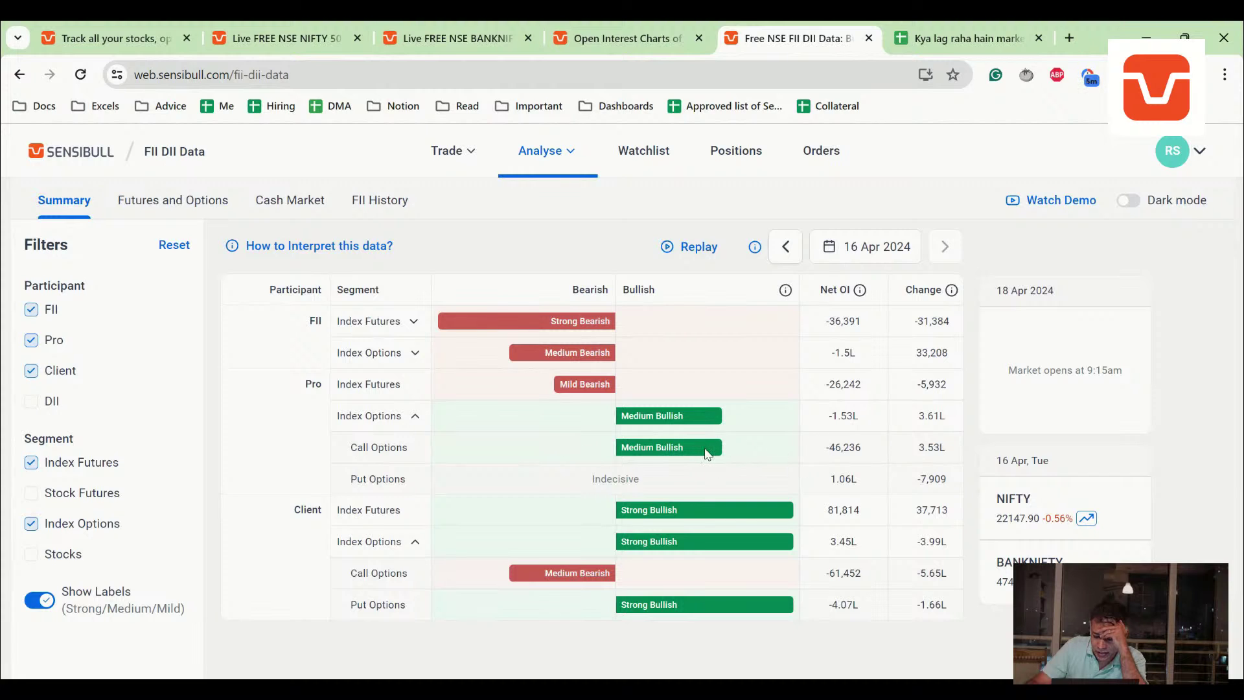
double_click(933, 448)
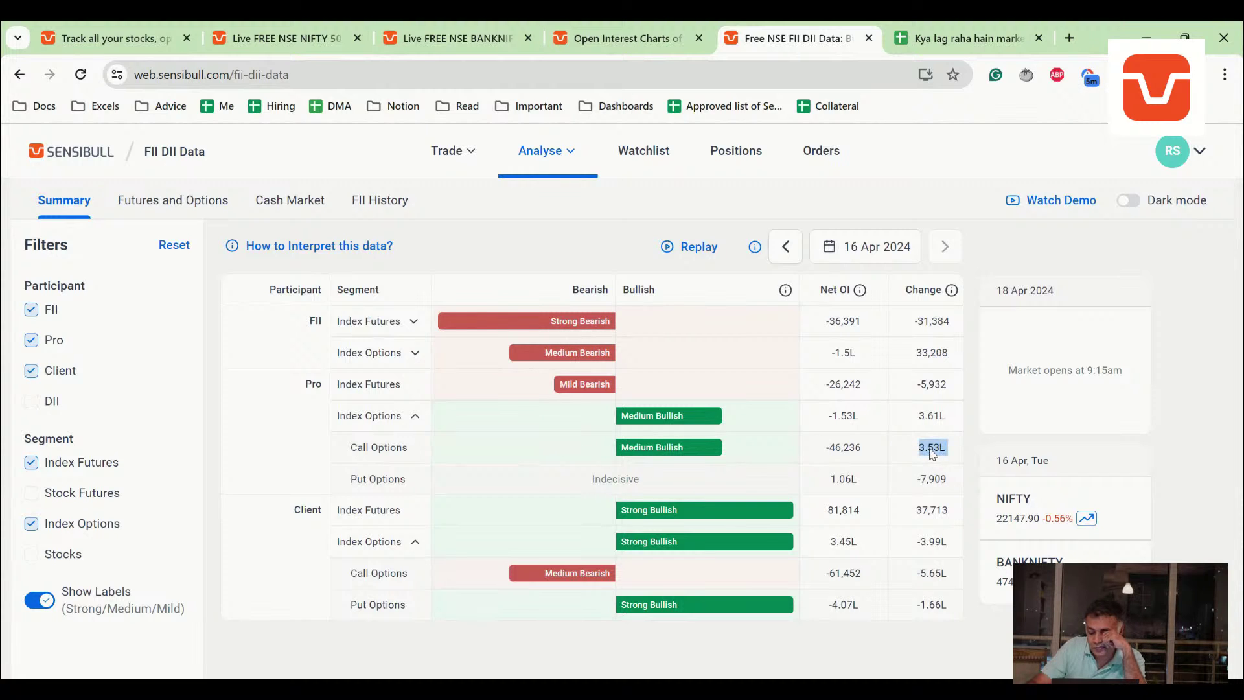
mouse_move(945, 289)
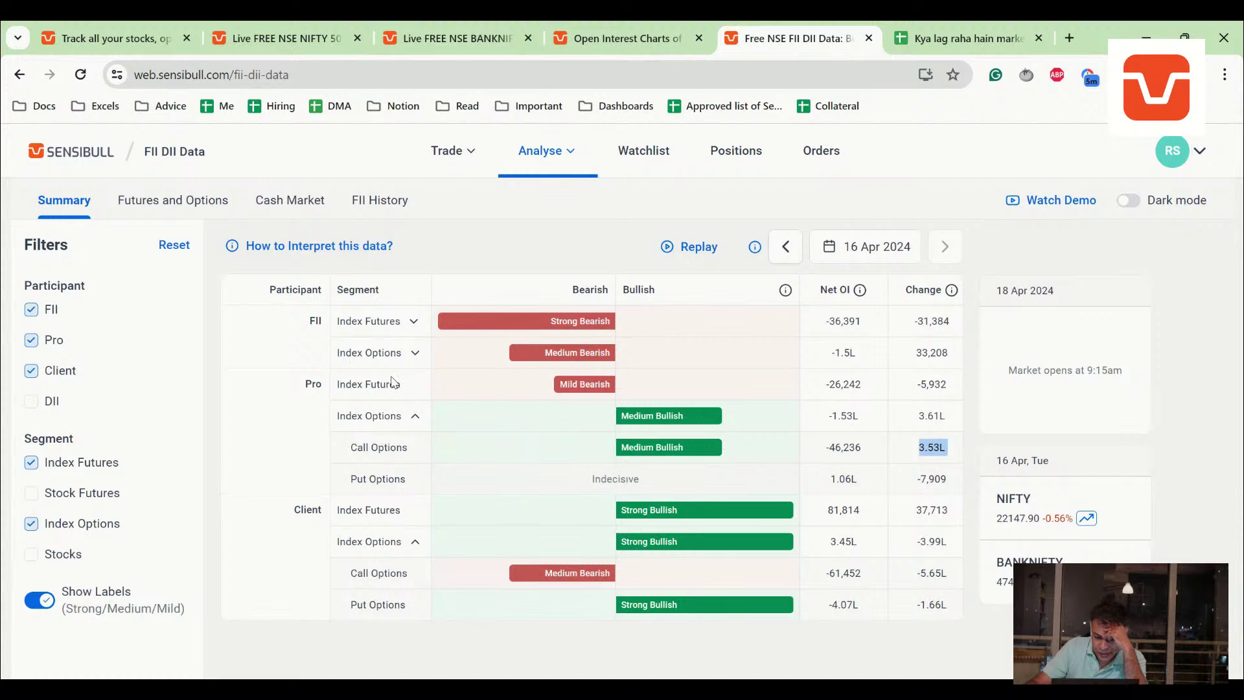
click(388, 353)
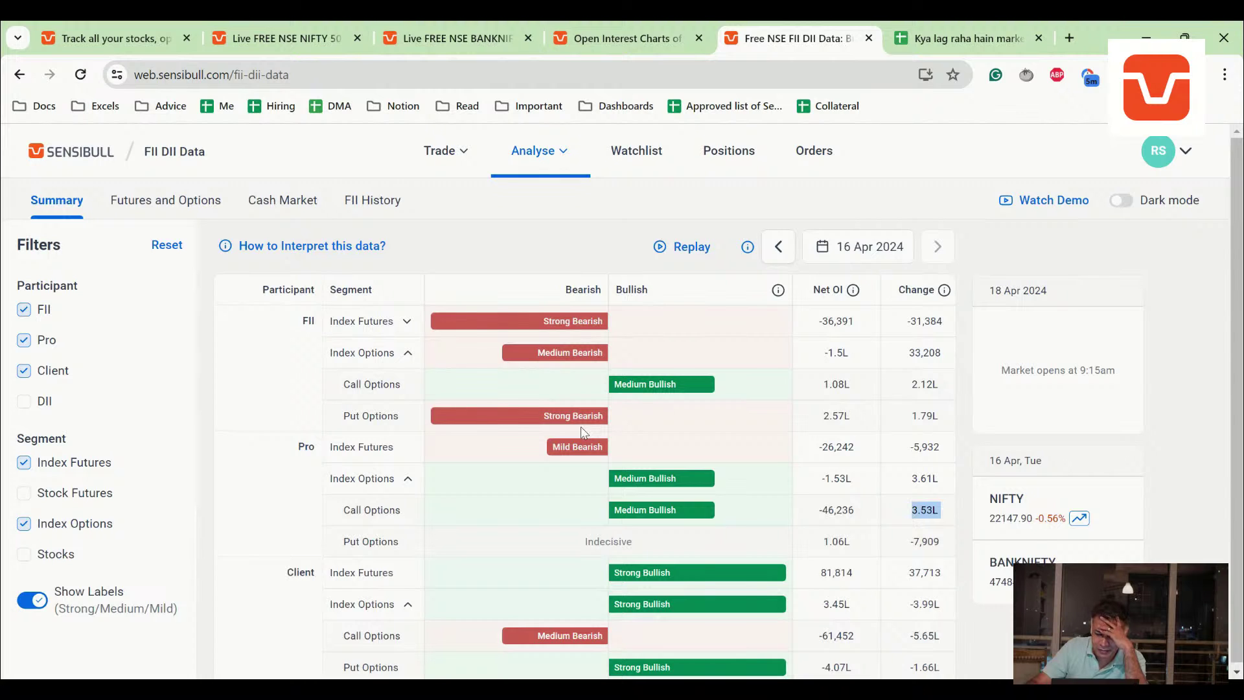
scroll(582, 430, down, 1)
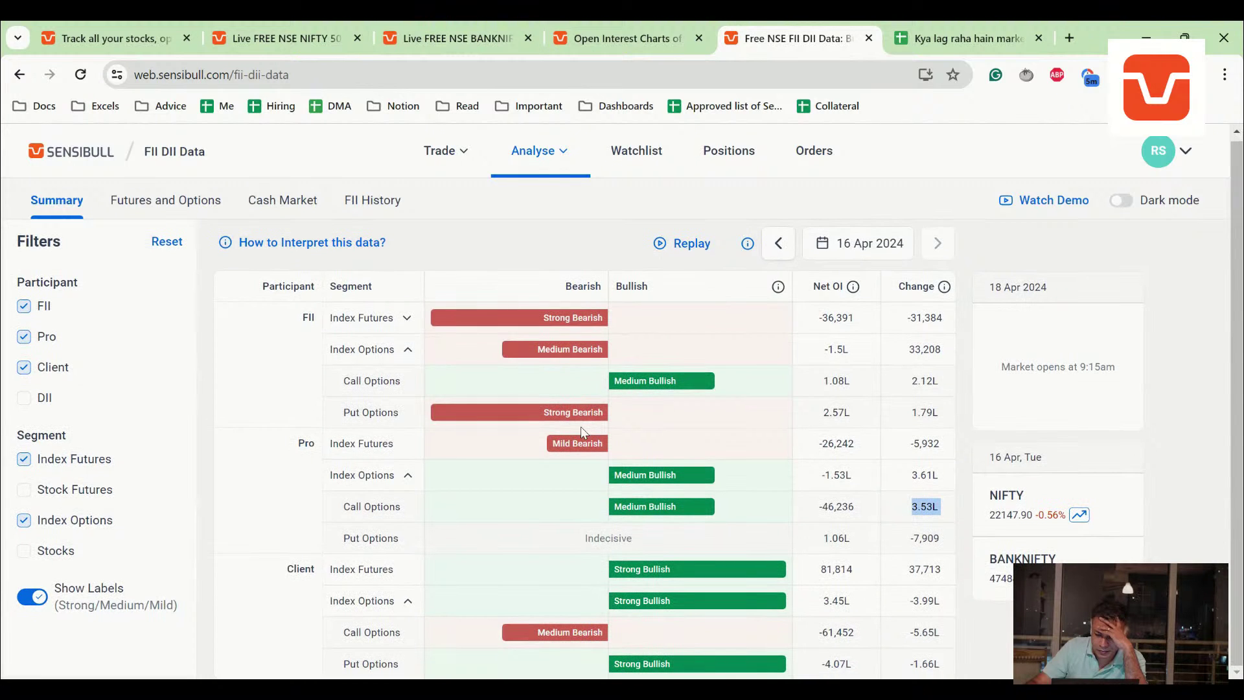
- Begin the B6 note: 'Retail is short 4L puts, and slightly short calls. Pro is'
click(667, 519)
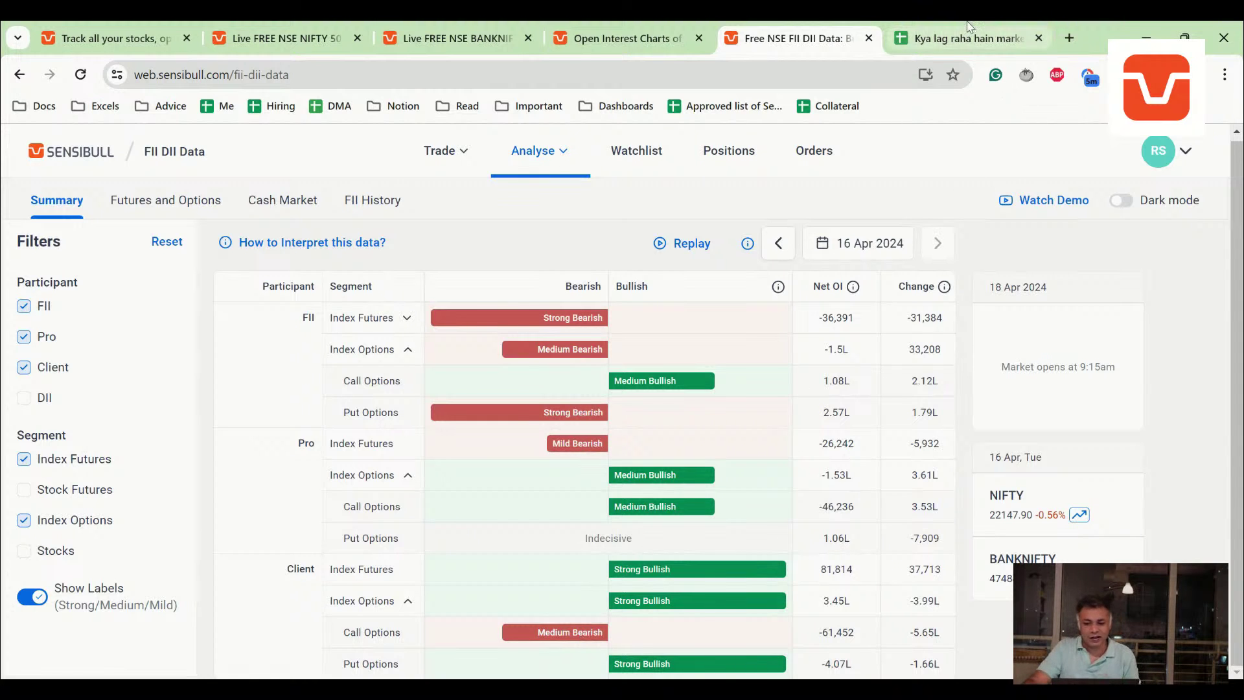
click(965, 38)
text(Retail is short 4L puts, and slightly short cal)
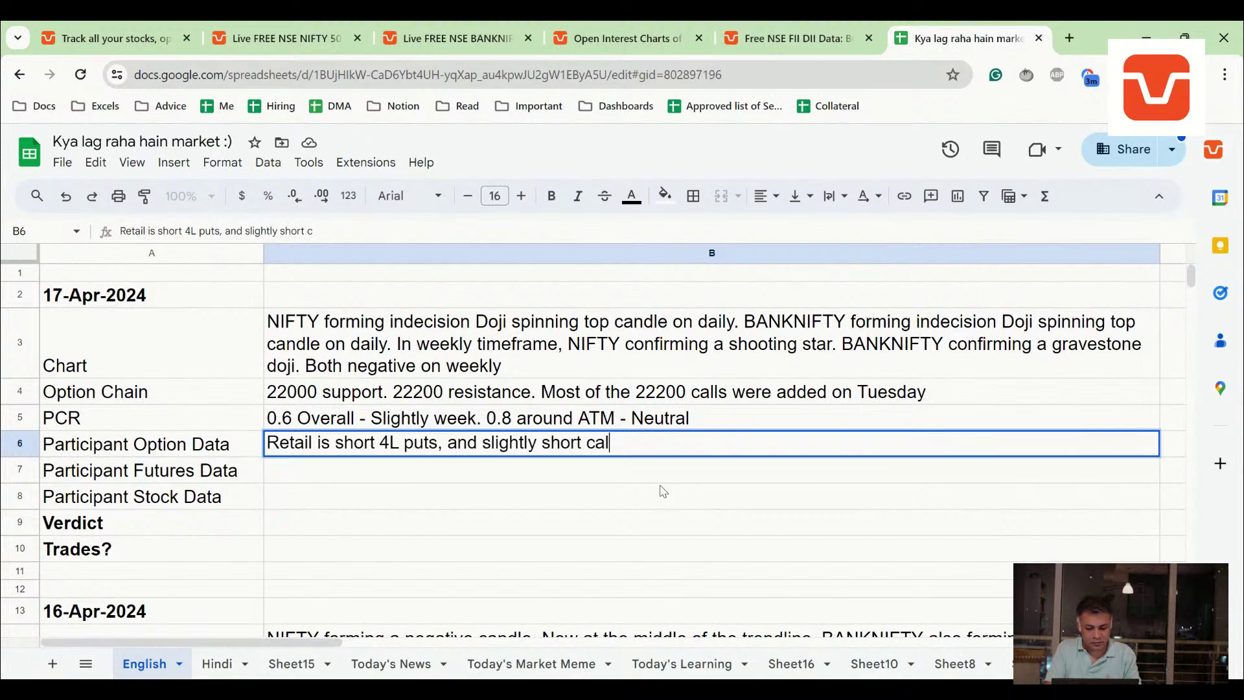
text(ls. Pro is)
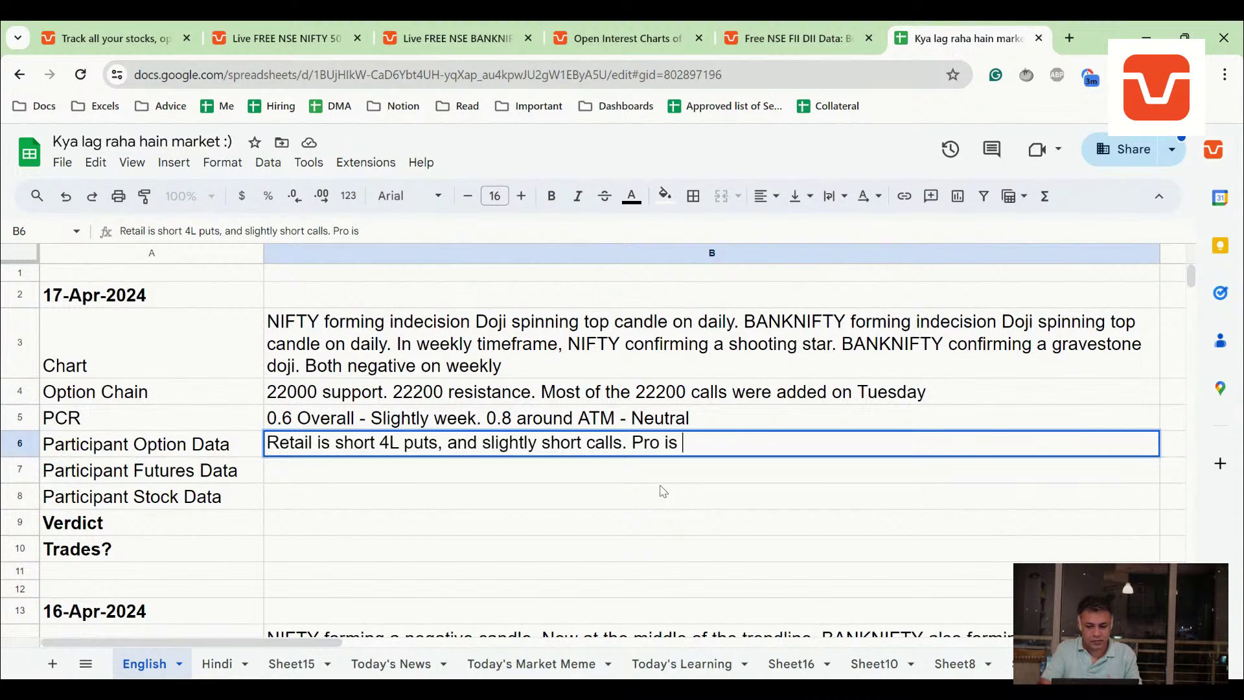
- Finish the first line noting Pro is slightly short calls and long puts, and commit it
click(815, 27)
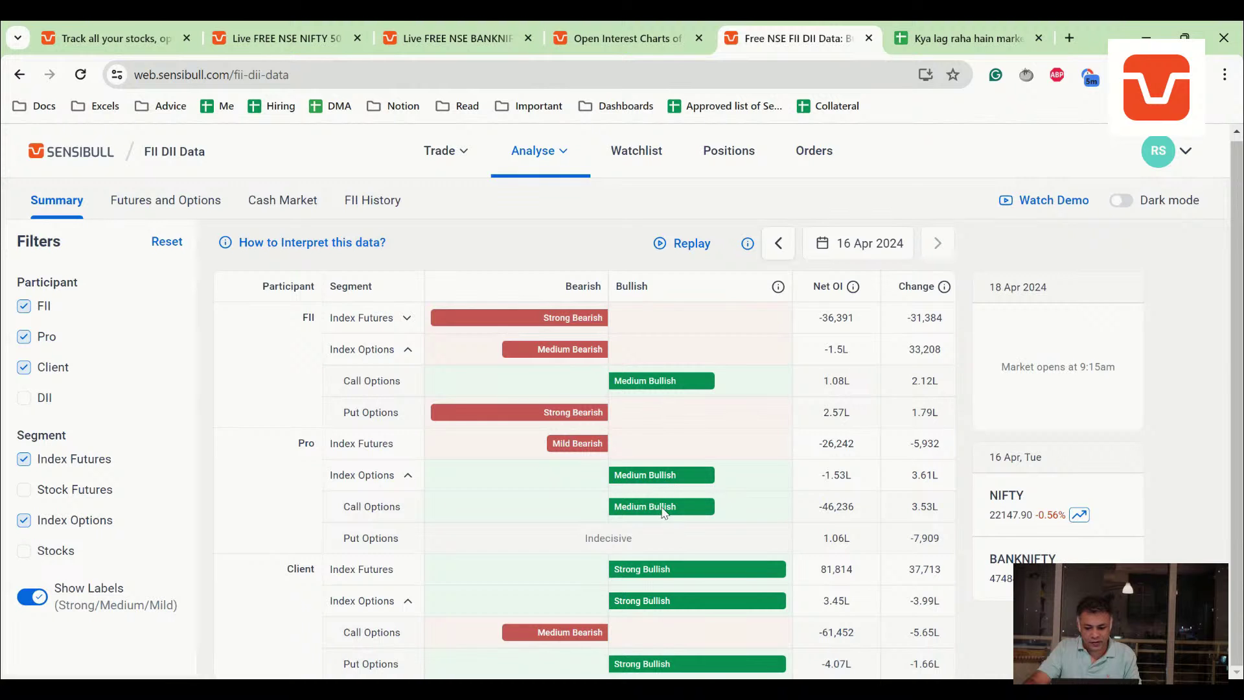
click(946, 29)
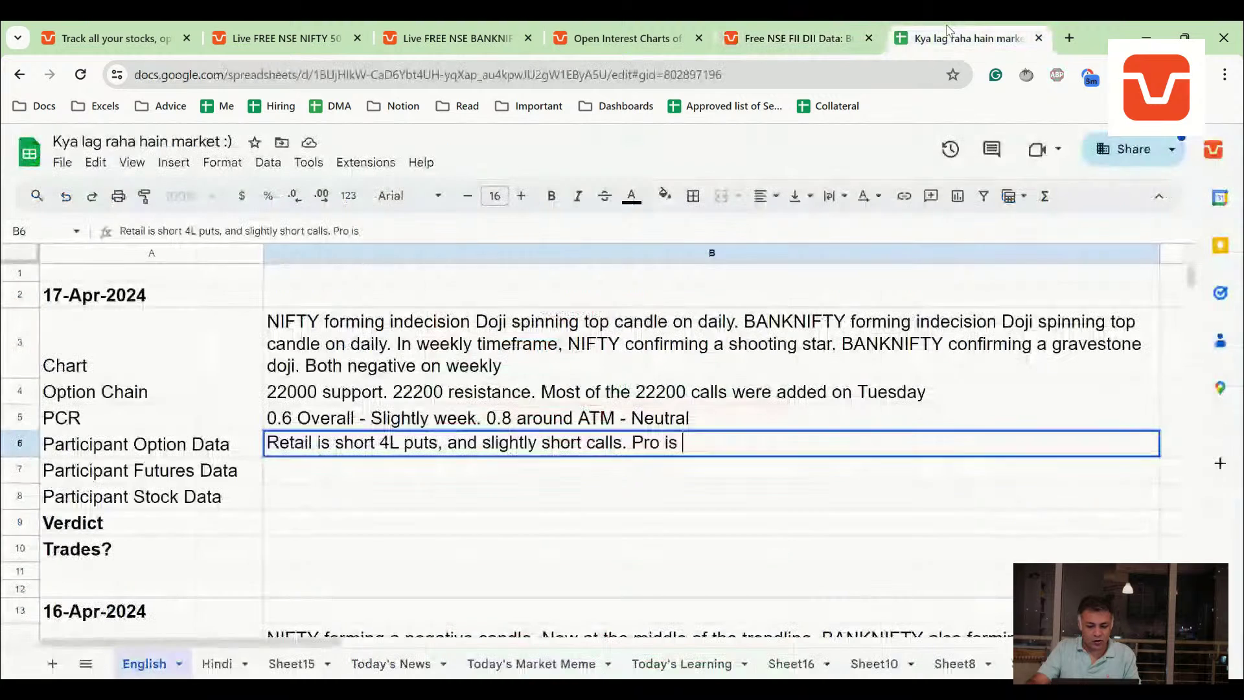
text(slightly short cal)
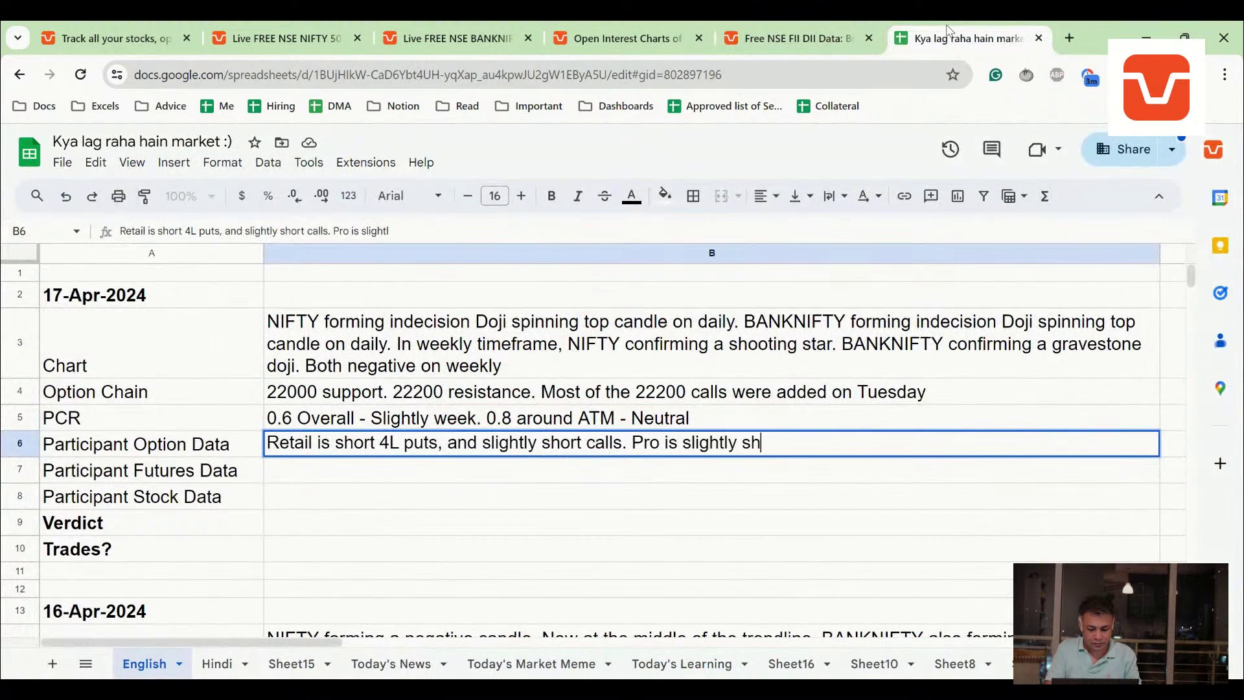
text(ls. Pro is slightly short calls,)
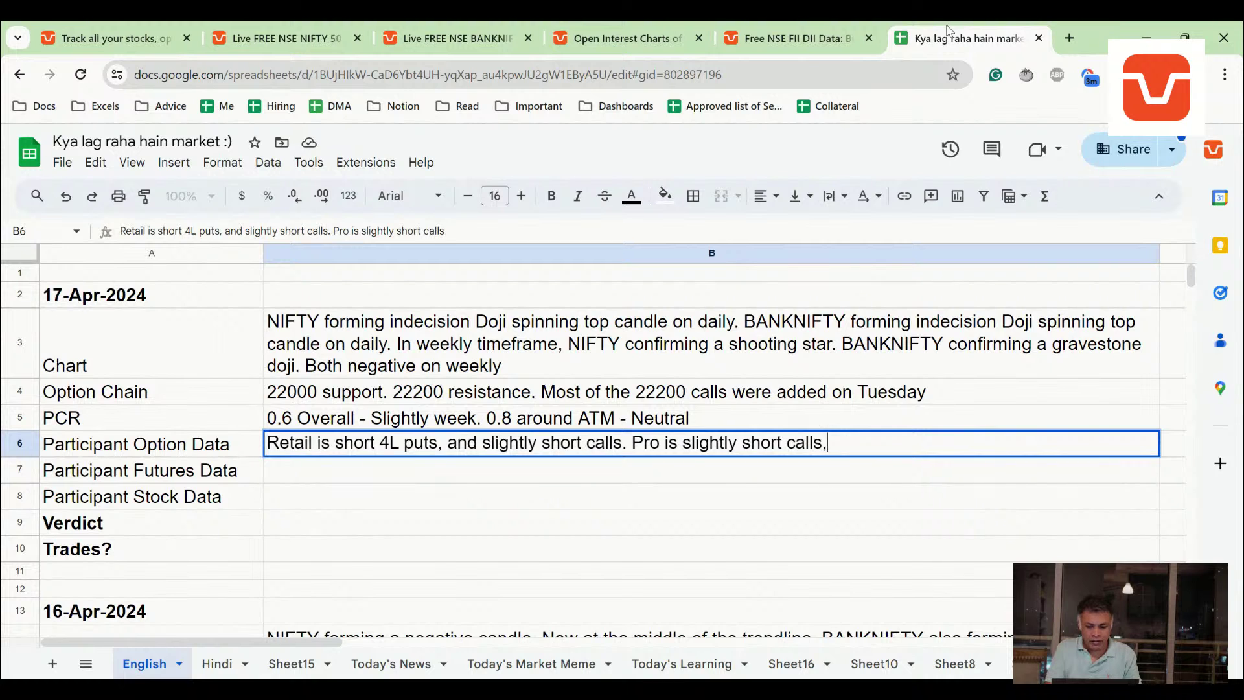
text( and long puts)
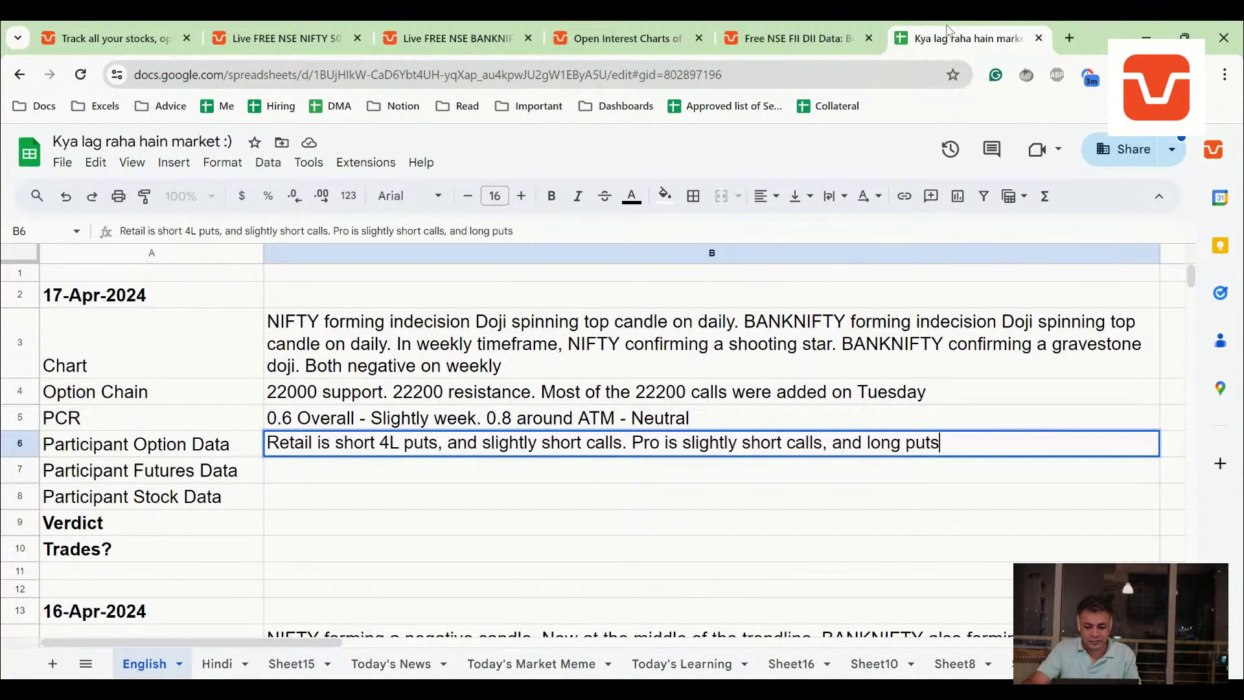
key(Return)
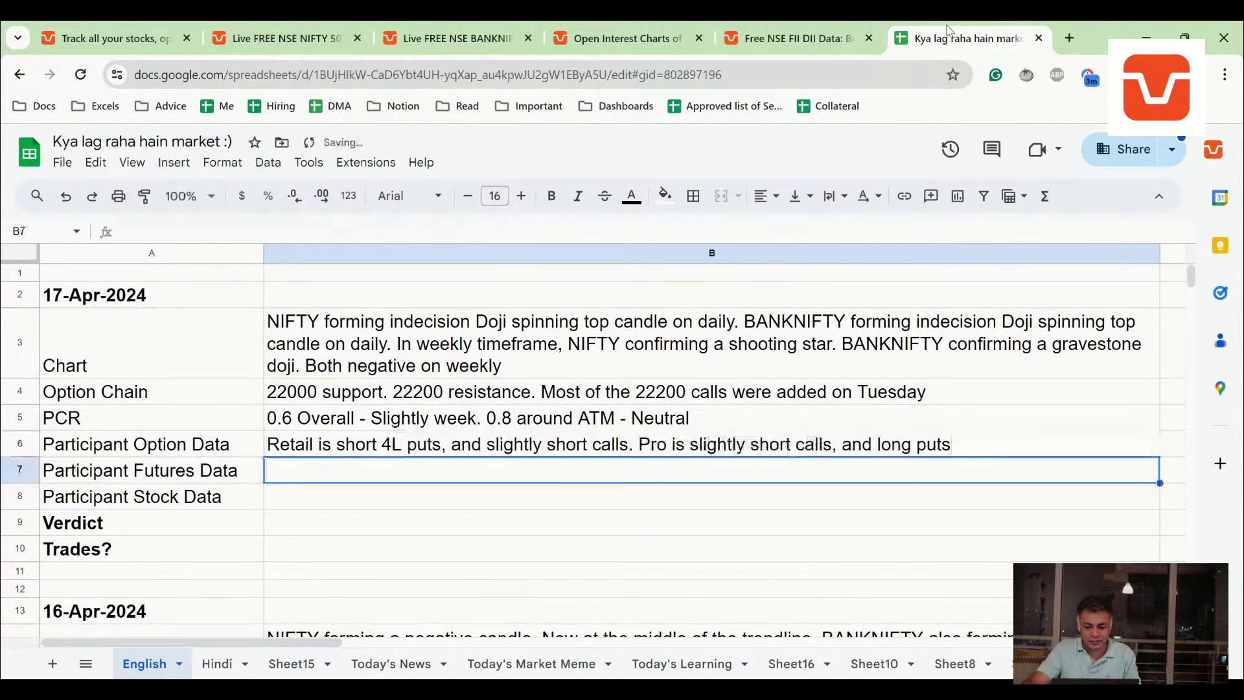
- Add a new B6 line: 'FII long puts. Market may not have a big upside. Some downside possible'
click(789, 28)
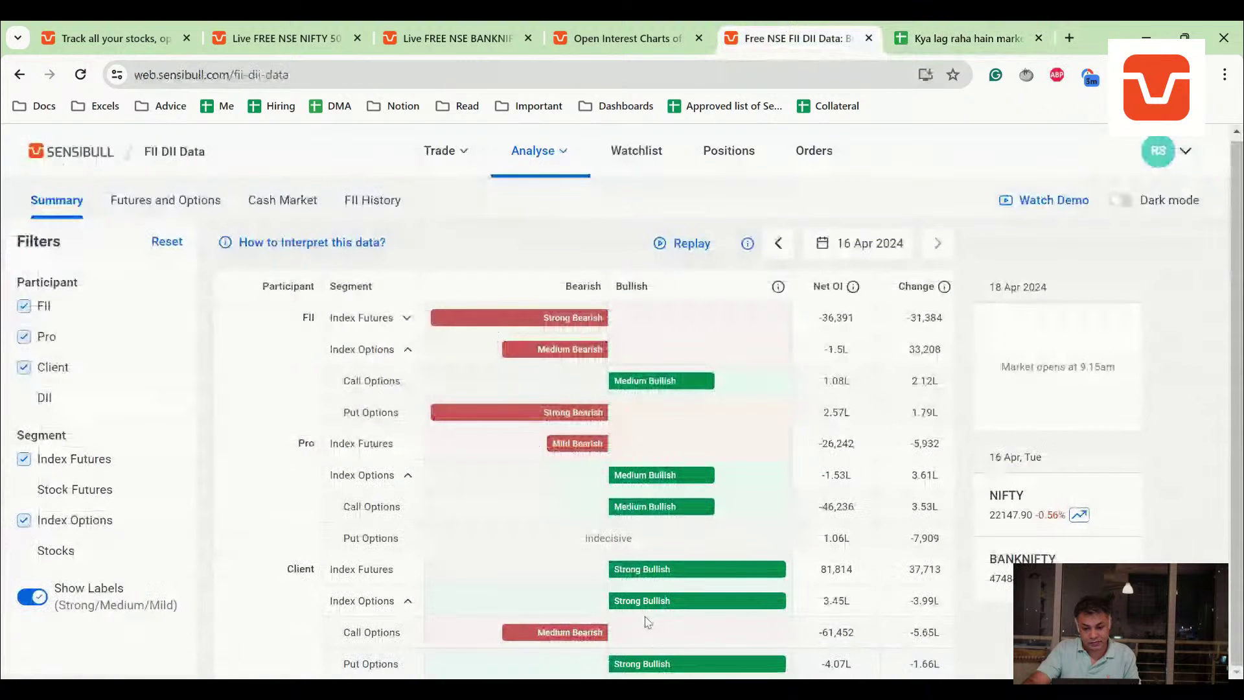
click(966, 38)
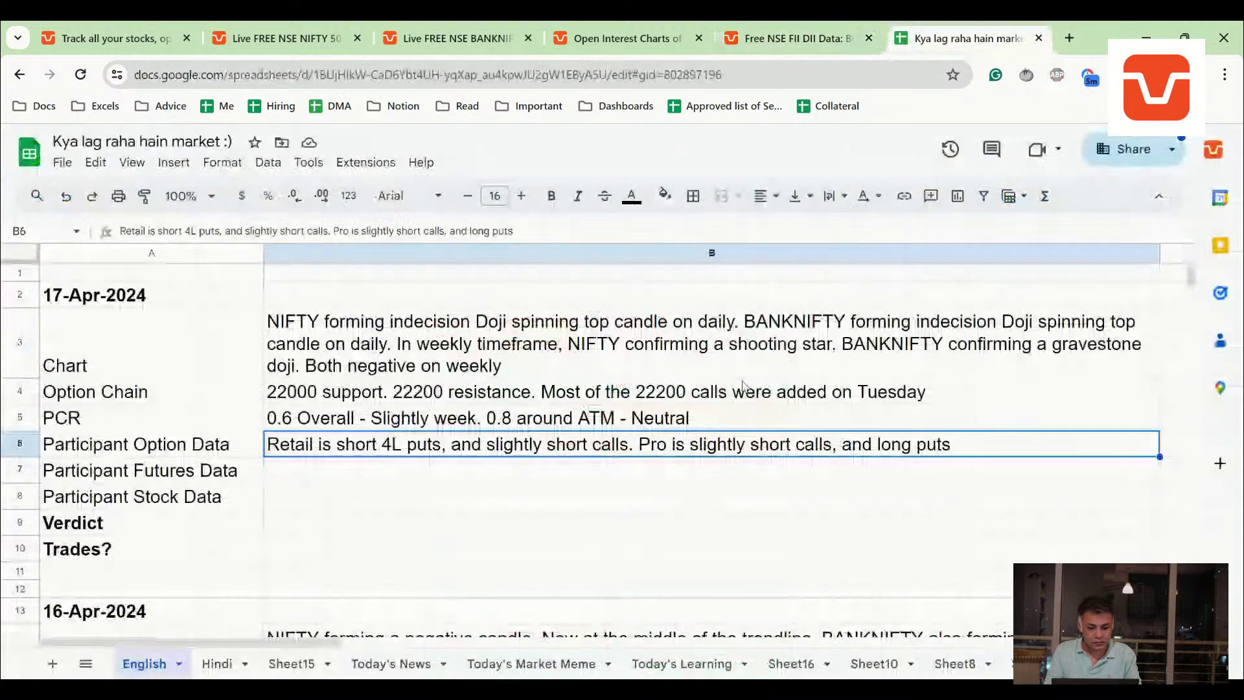
key(Return)
key(alt+Return)
text(FII os )
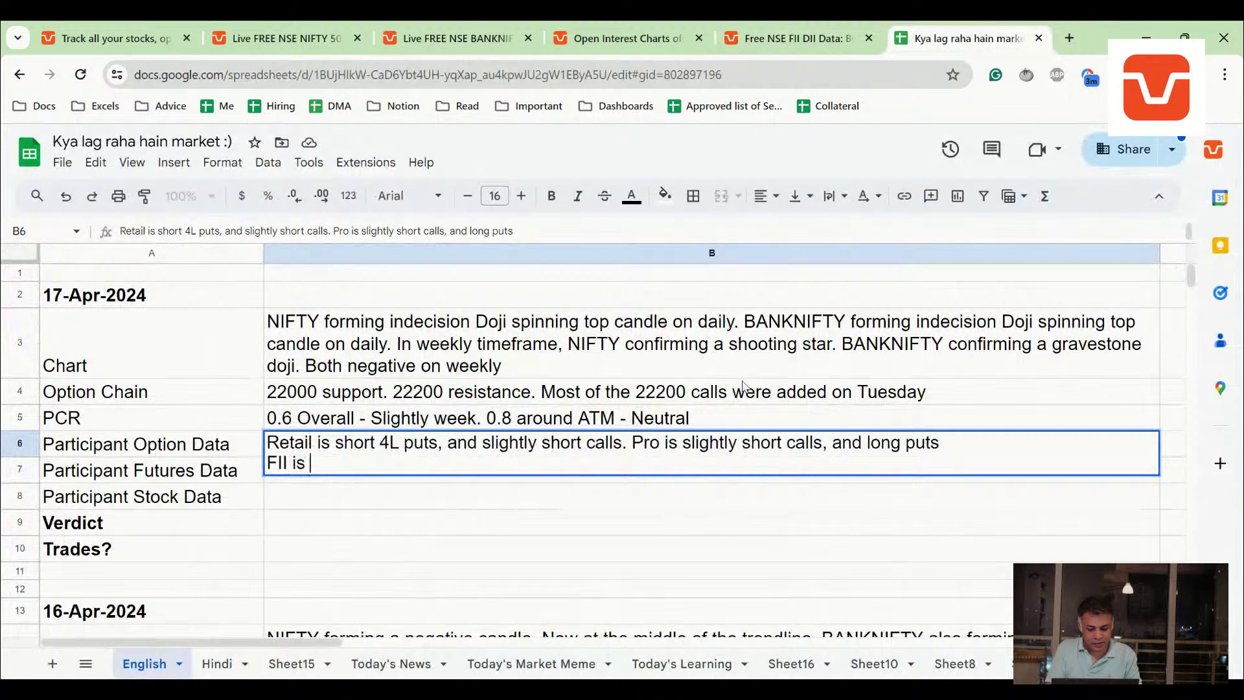
text(Short)
key(BackSpace)
key(BackSpace)
key(BackSpace)
key(BackSpace)
key(BackSpace)
text(long puts. Market )
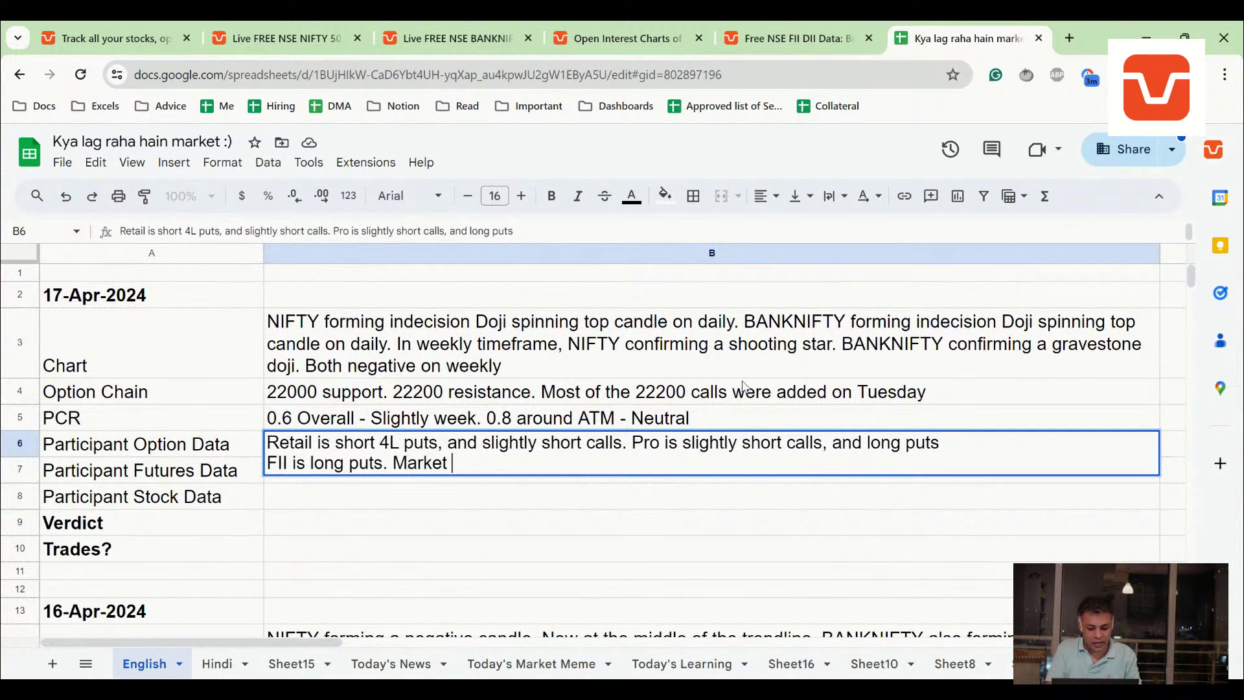
text(may not have a big upisde.)
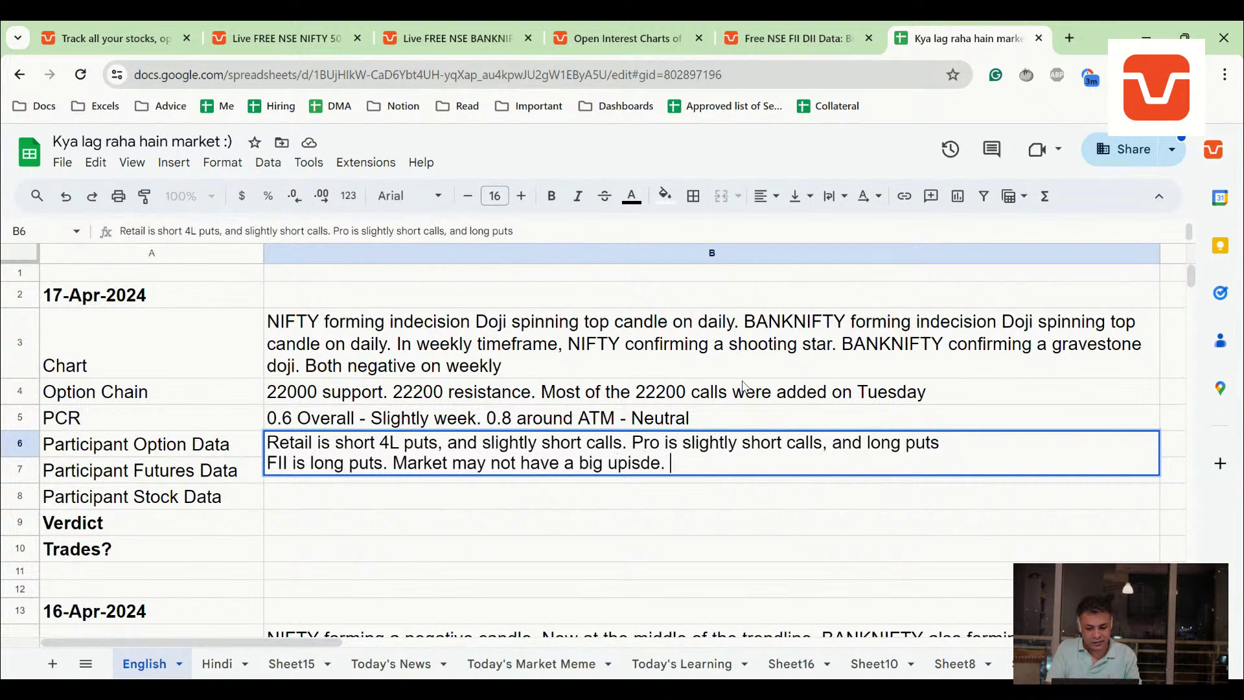
text(side. Some downside possible)
key(Return)
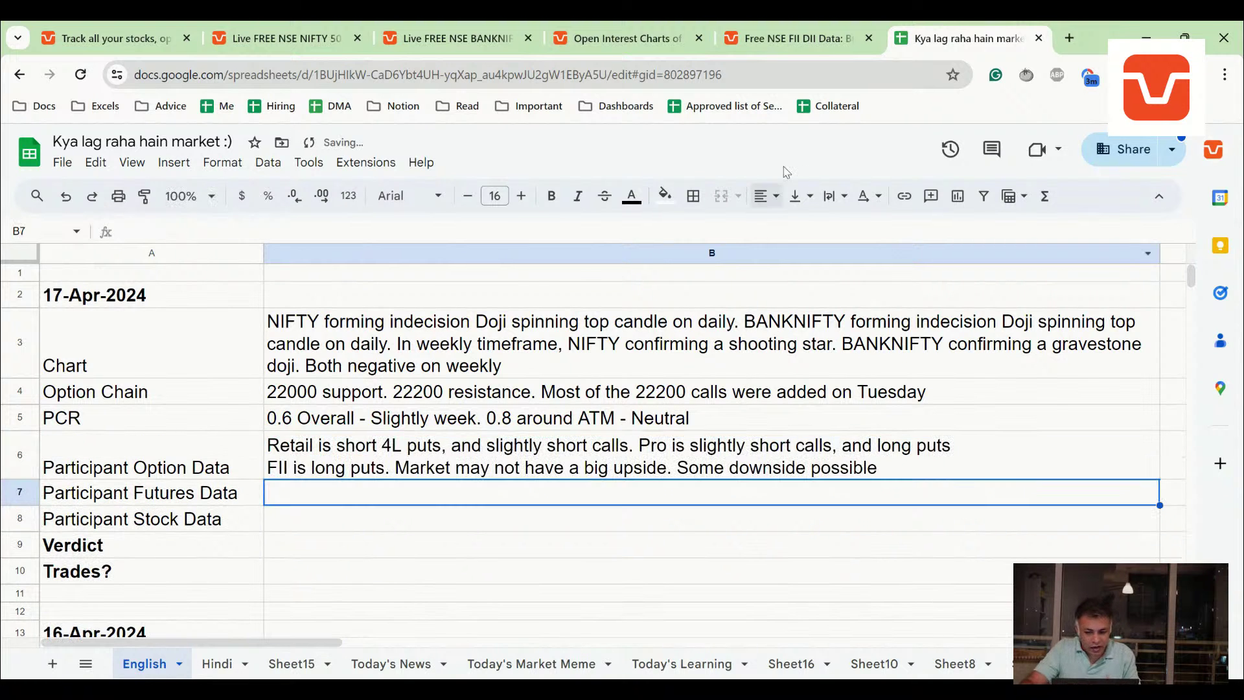
- Show the April 2024 FII History table, with 16 Apr index futures at -3,154 Cr
click(797, 38)
click(953, 35)
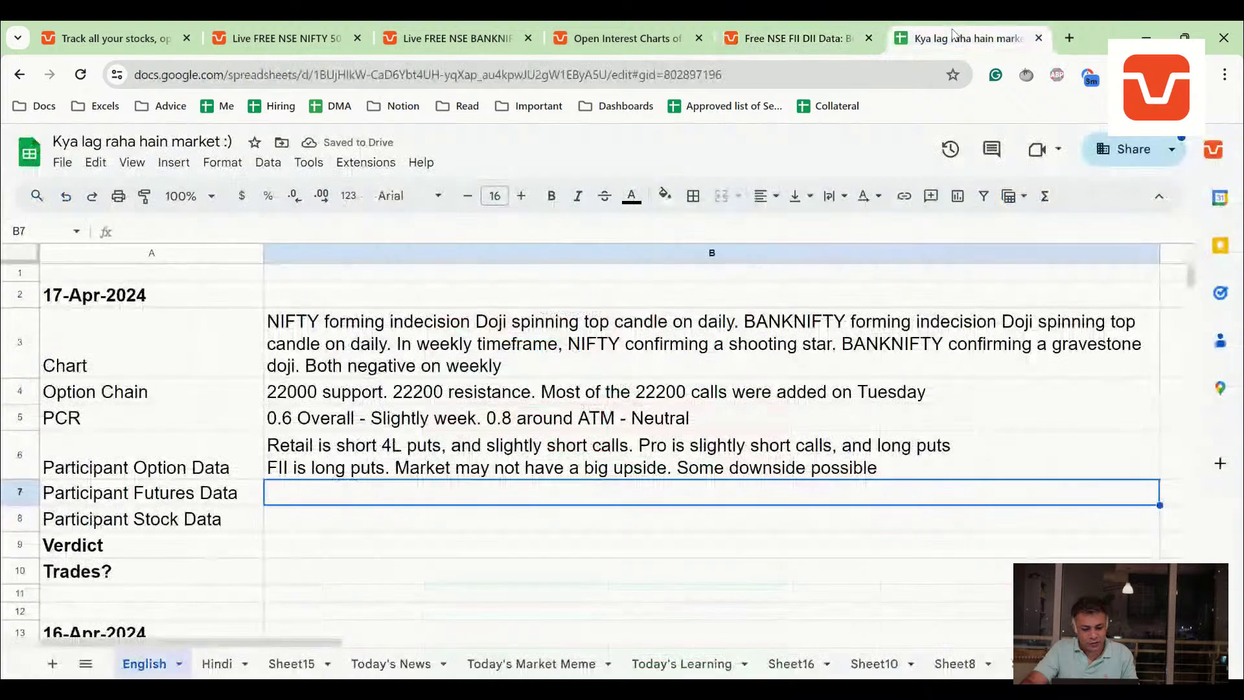
click(801, 37)
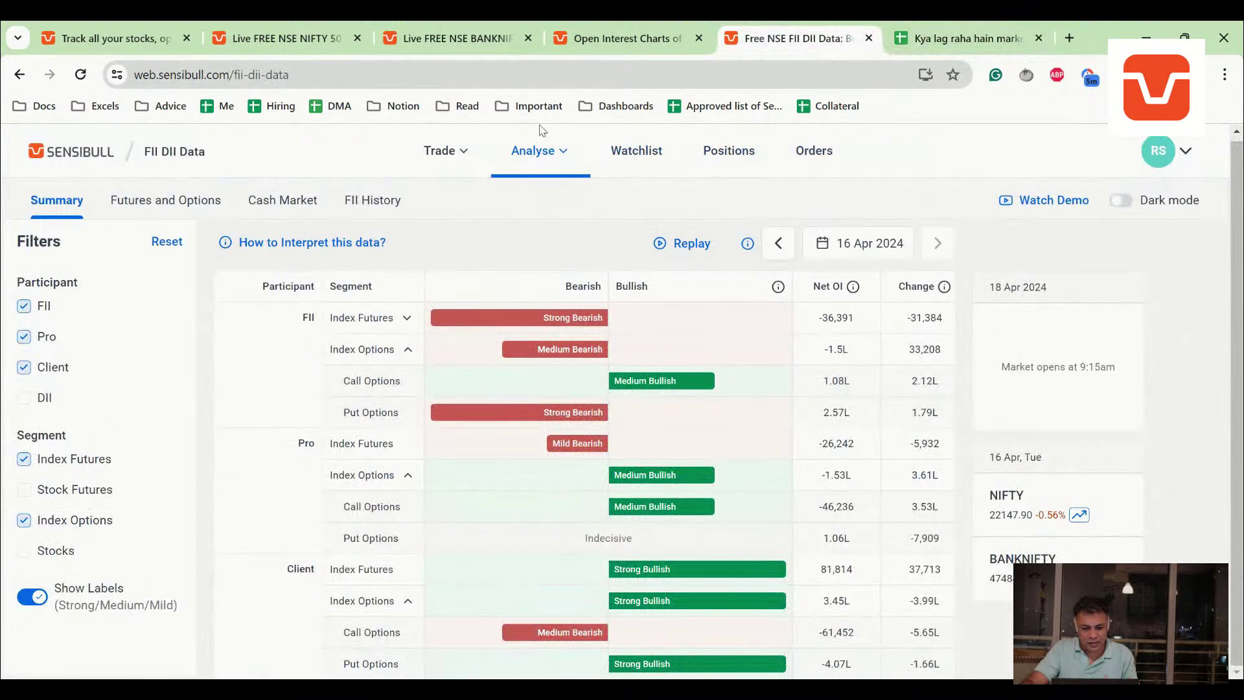
click(386, 211)
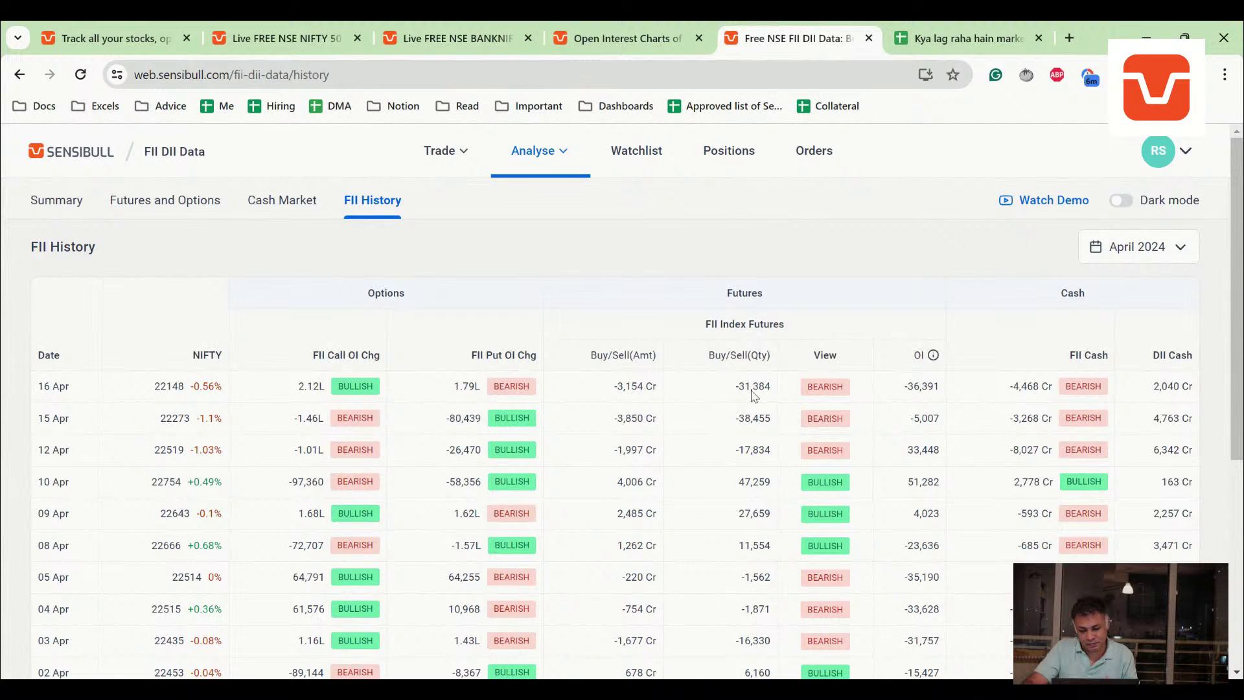
- Enter 'FII sold 3000 Cr in futures', 'FII sold 4500 Cr' and 'May be more downside.' in B7–B9
click(988, 36)
text(FII sold)
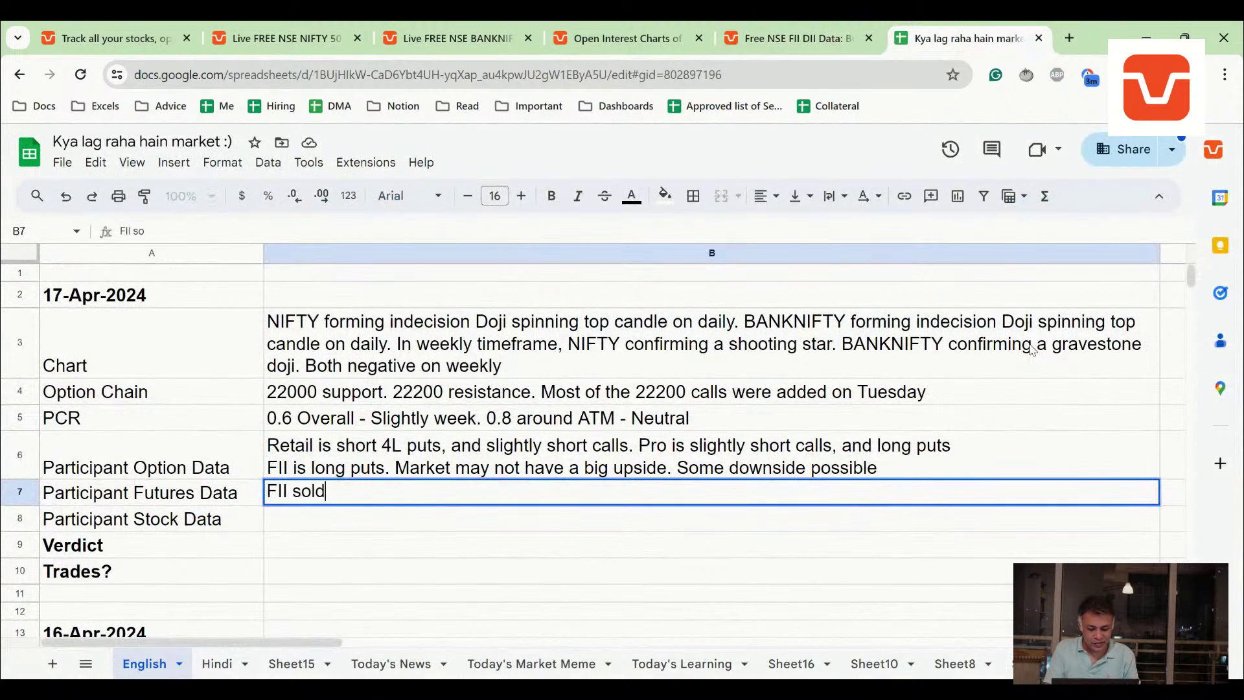
text( 3000 Cr in futures.)
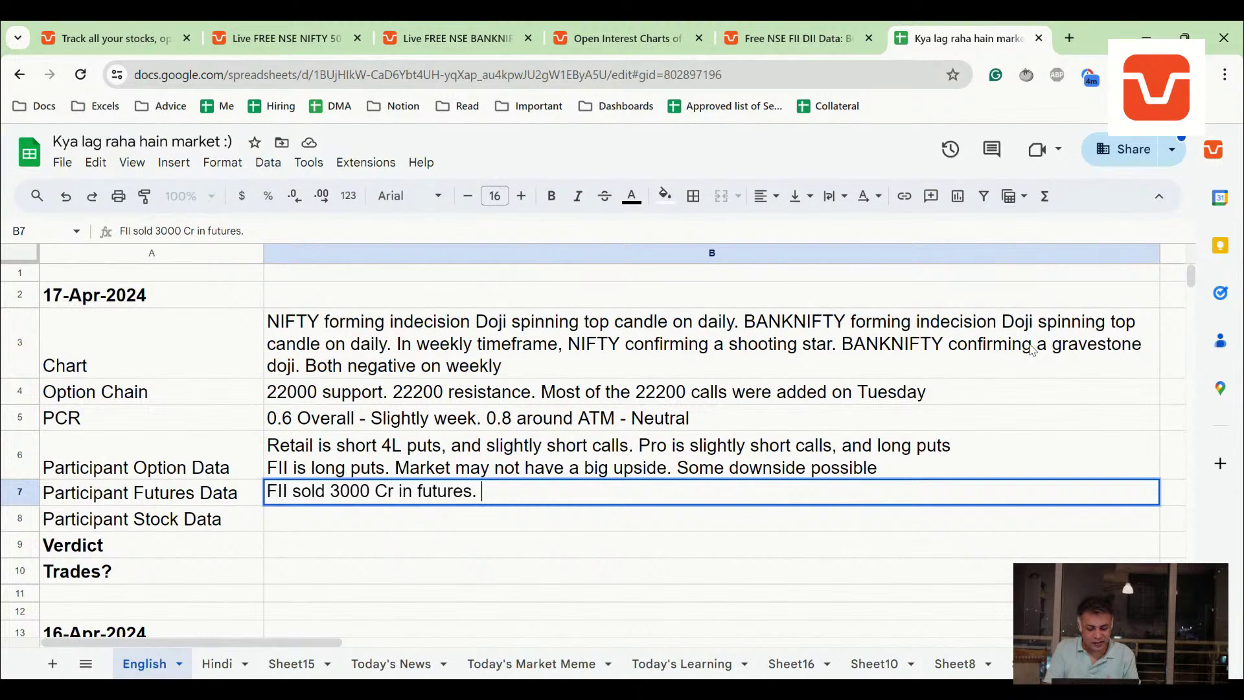
key(Return)
text(FII)
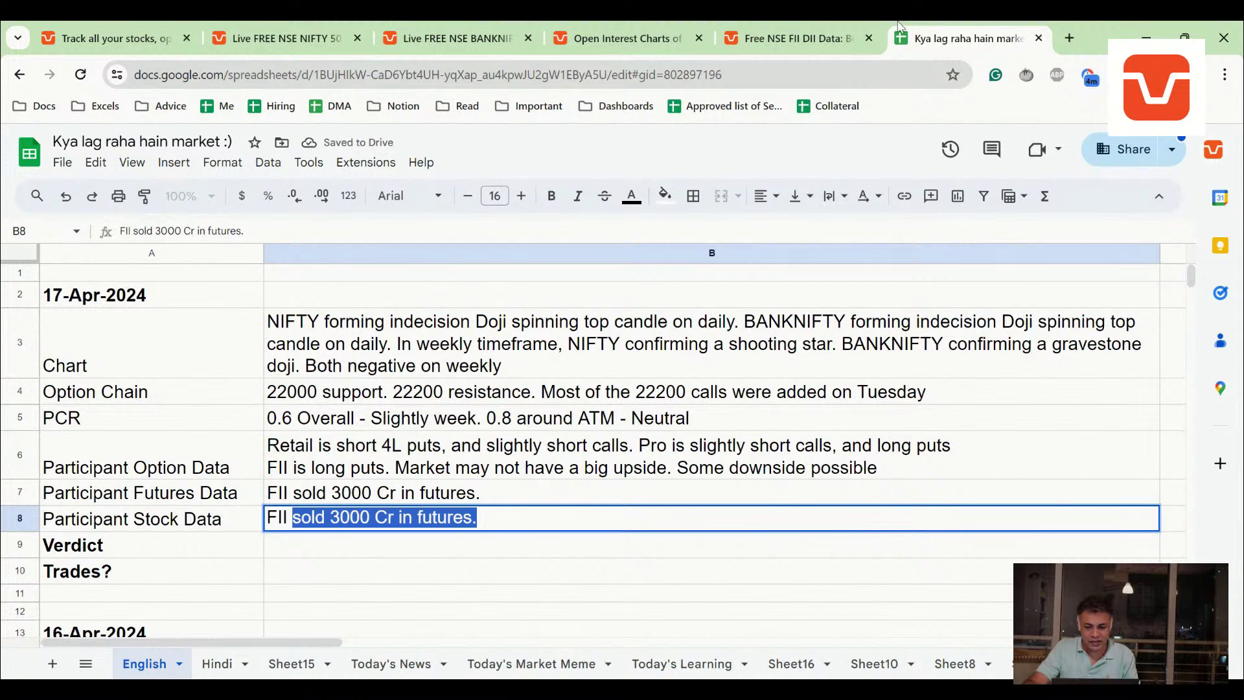
click(862, 29)
click(943, 29)
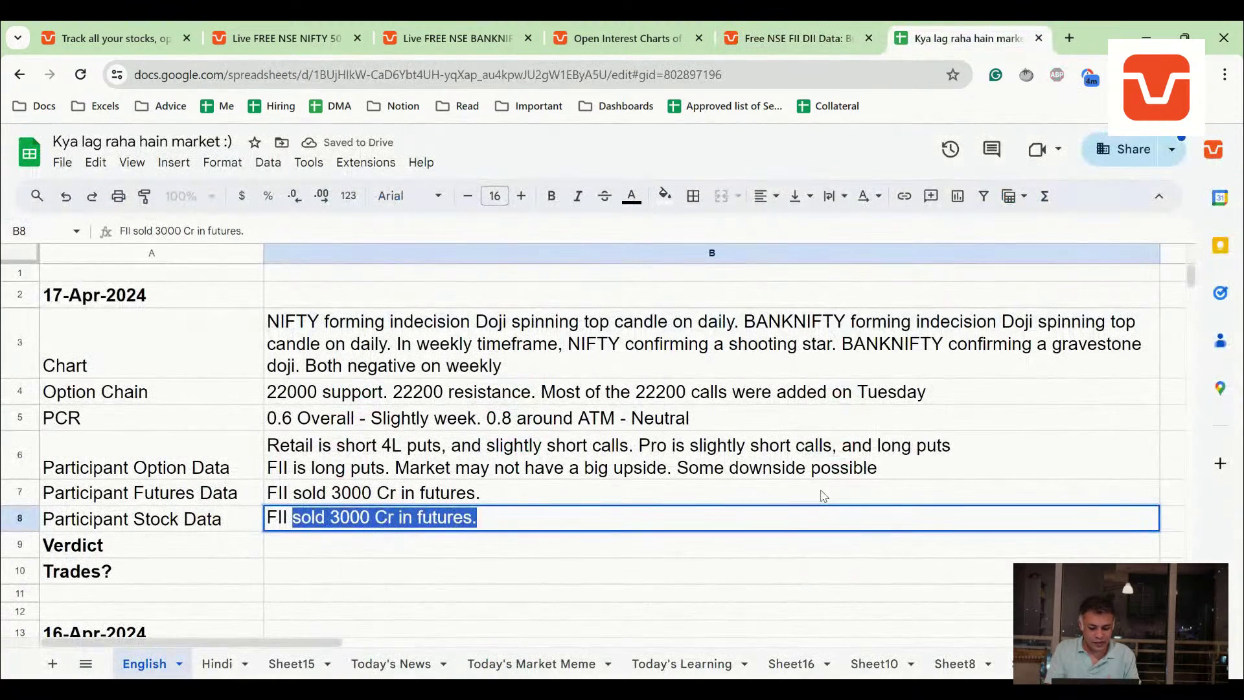
text(sold 4500 )
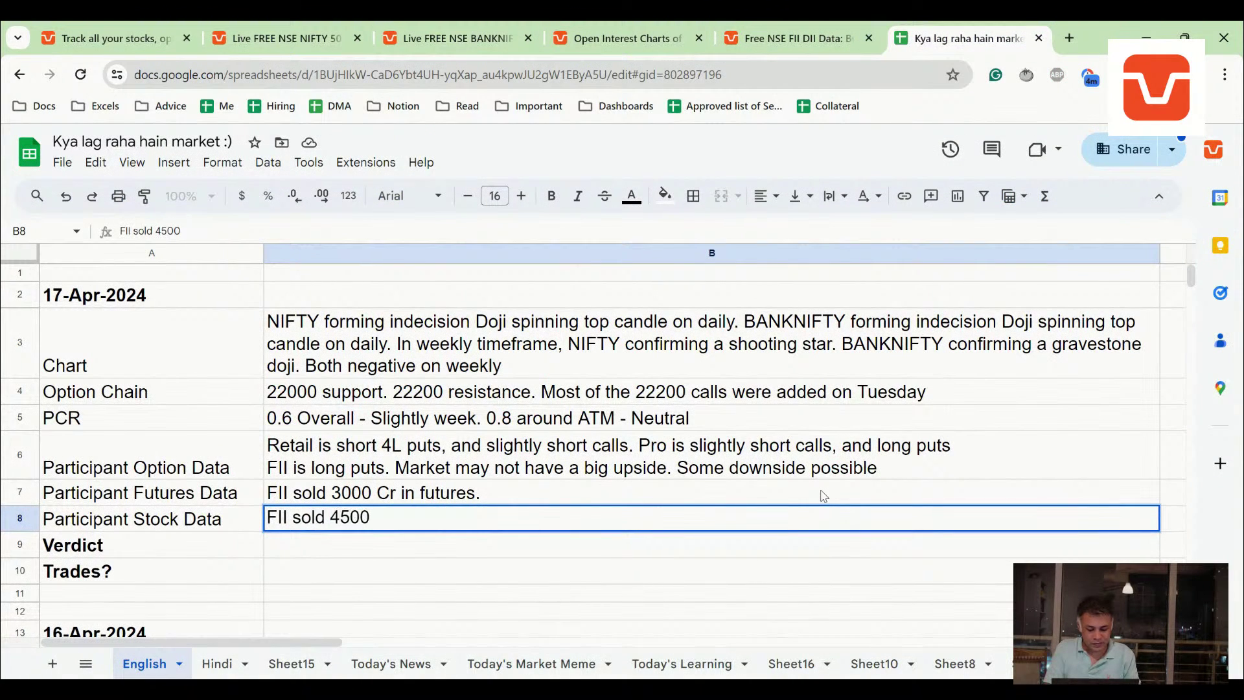
text(Cr.)
key(Return)
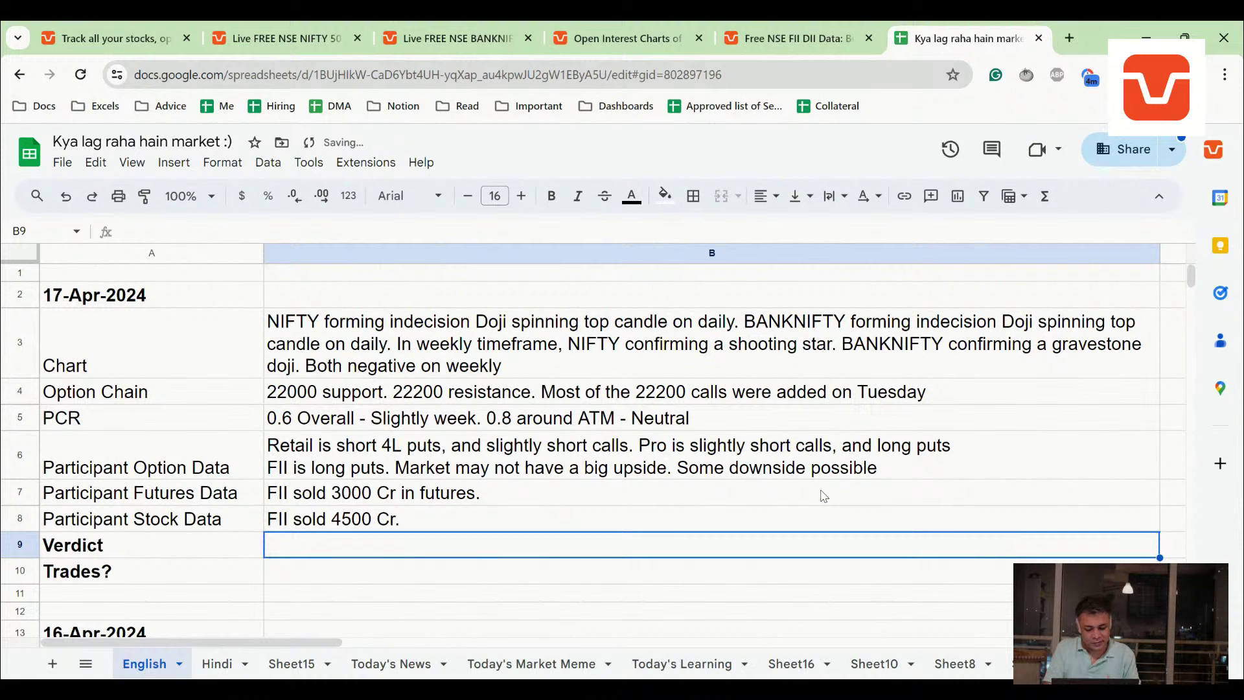
text(May be more )
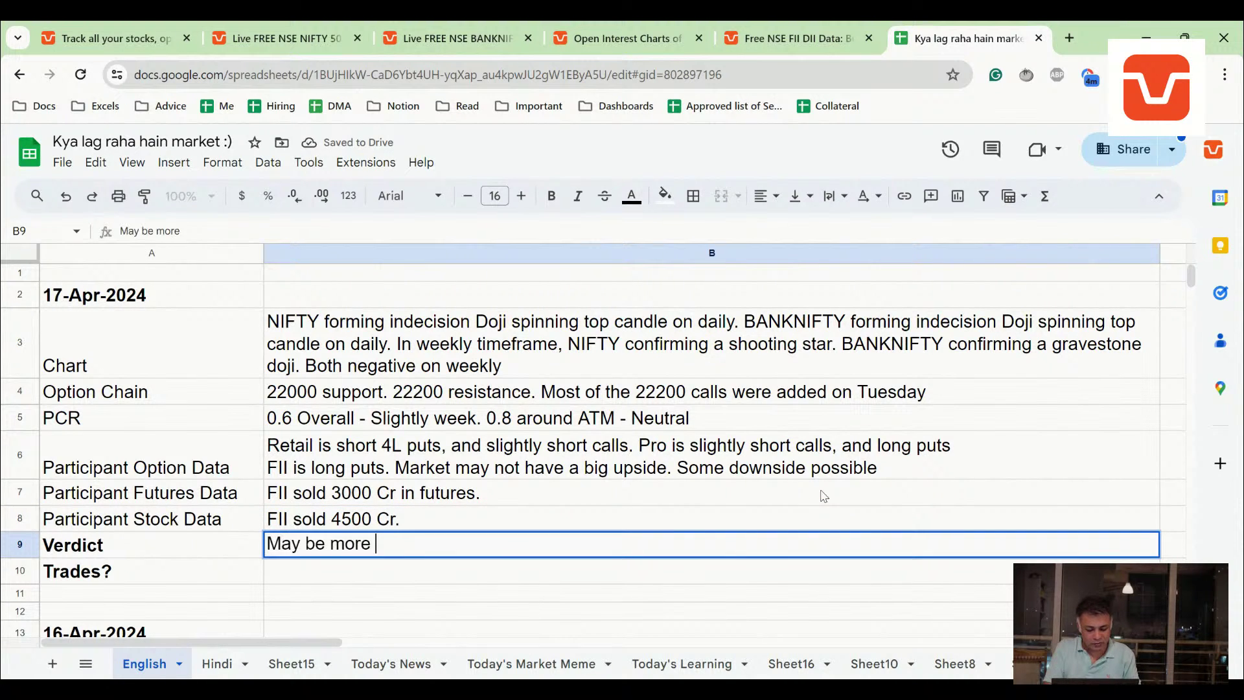
text(downside.)
key(Return)
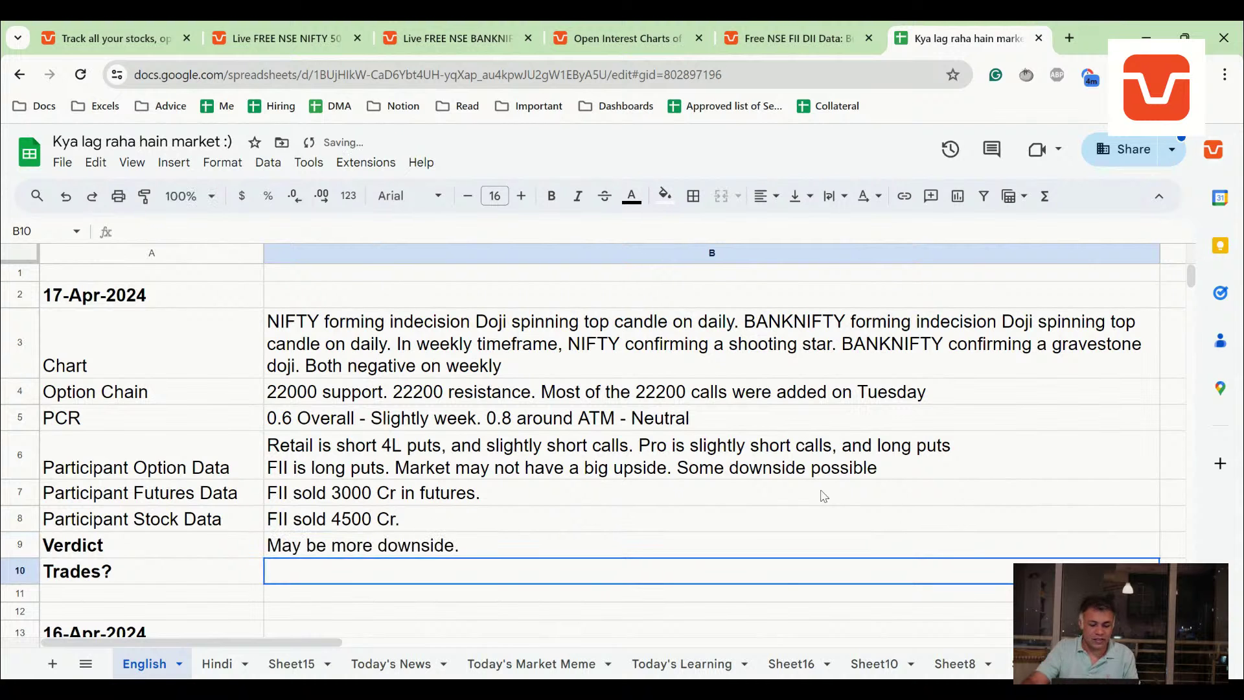
click(793, 37)
- Switch the live NIFTY 50 chart from weekly to 1-day candles and zoom out to several months
click(653, 31)
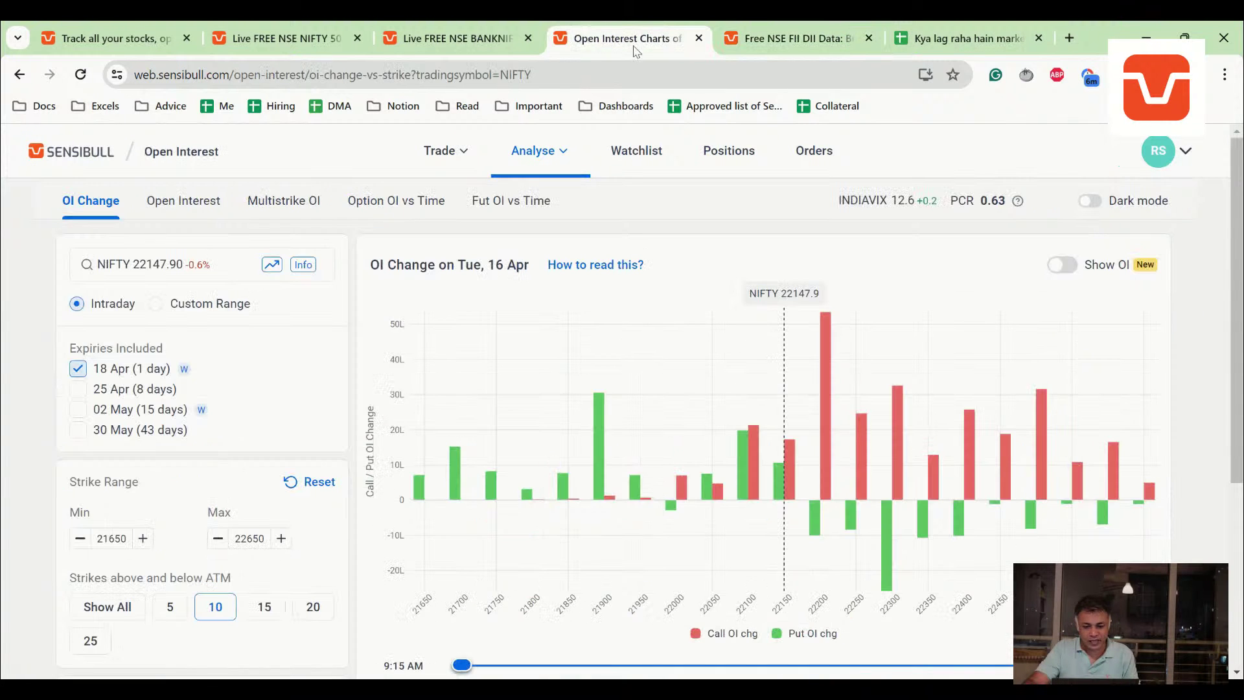
click(450, 31)
click(343, 38)
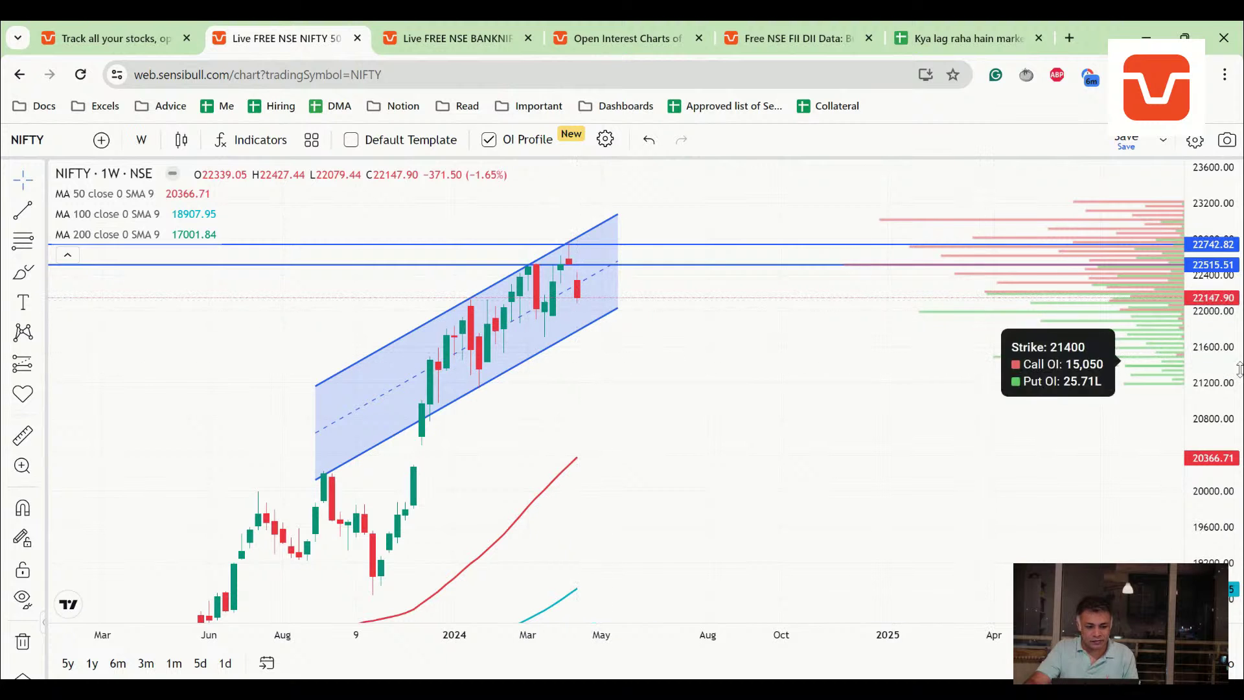
scroll(911, 363, up, 2)
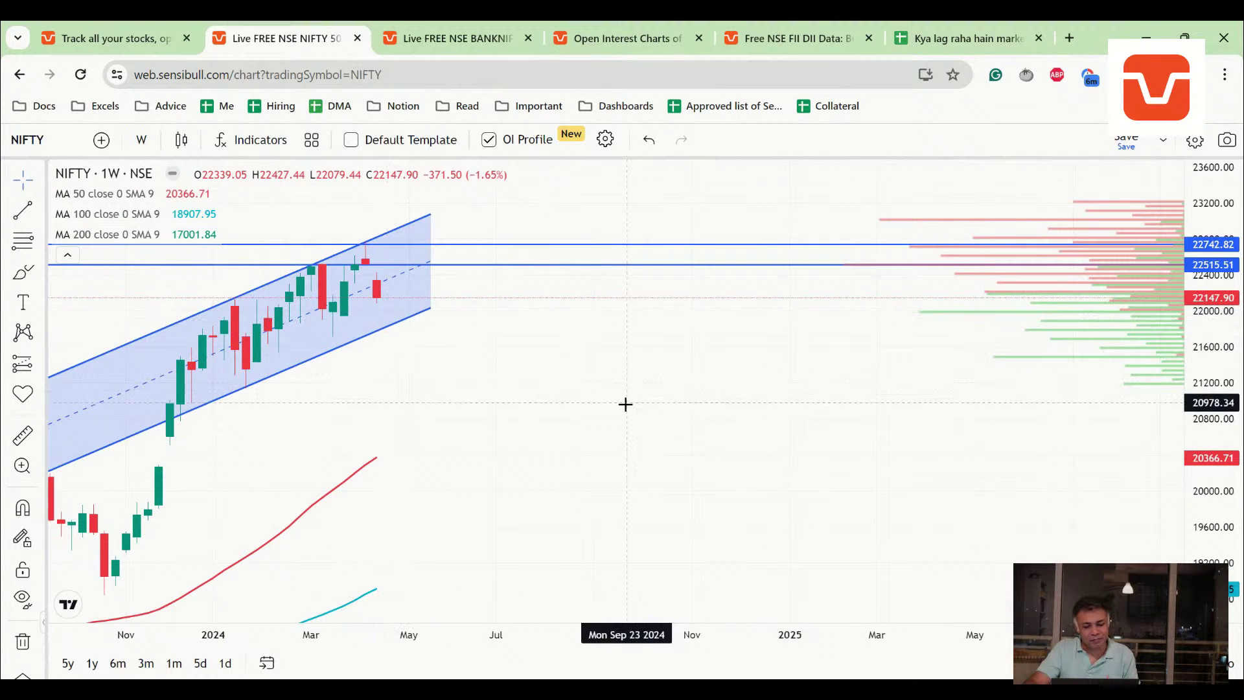
drag(622, 405, 875, 428)
click(141, 140)
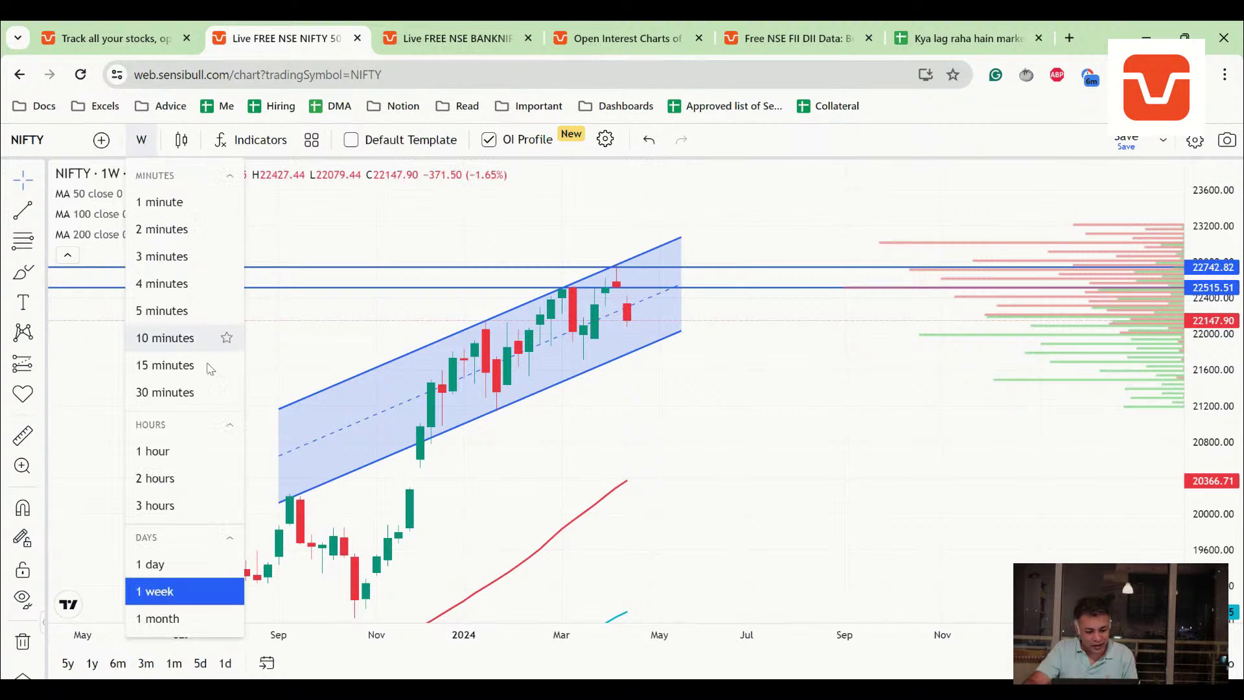
click(198, 564)
scroll(326, 478, down, 3)
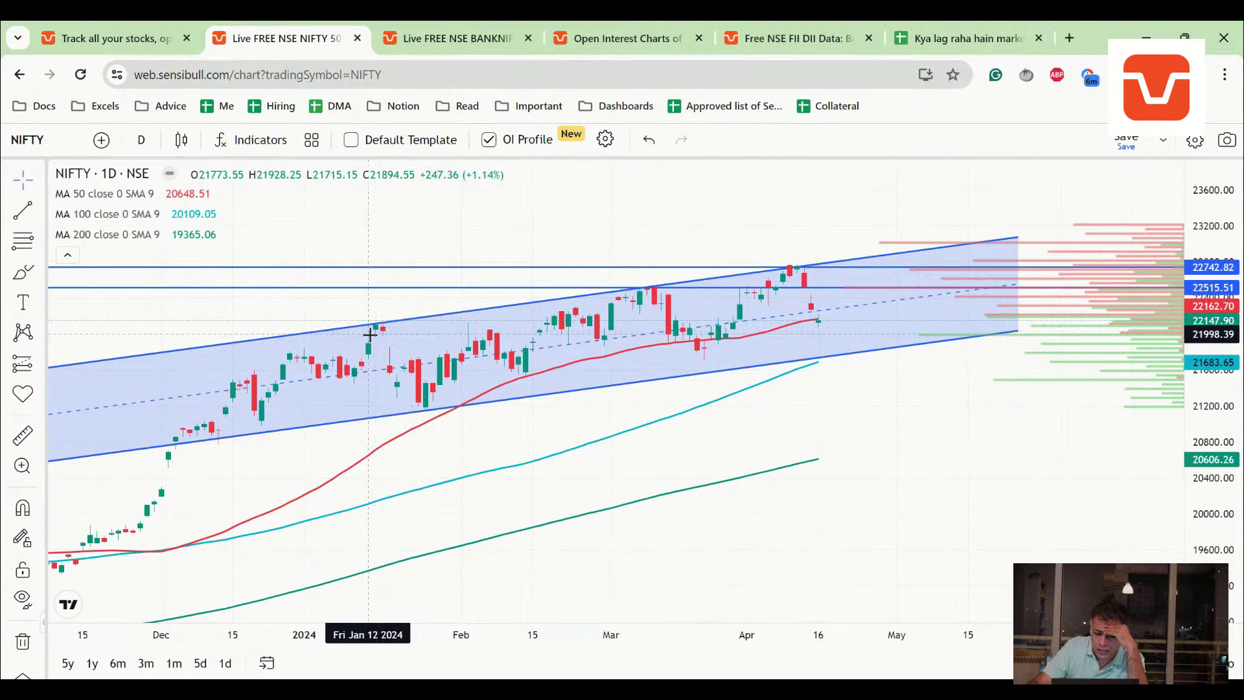
scroll(374, 344, down, 1)
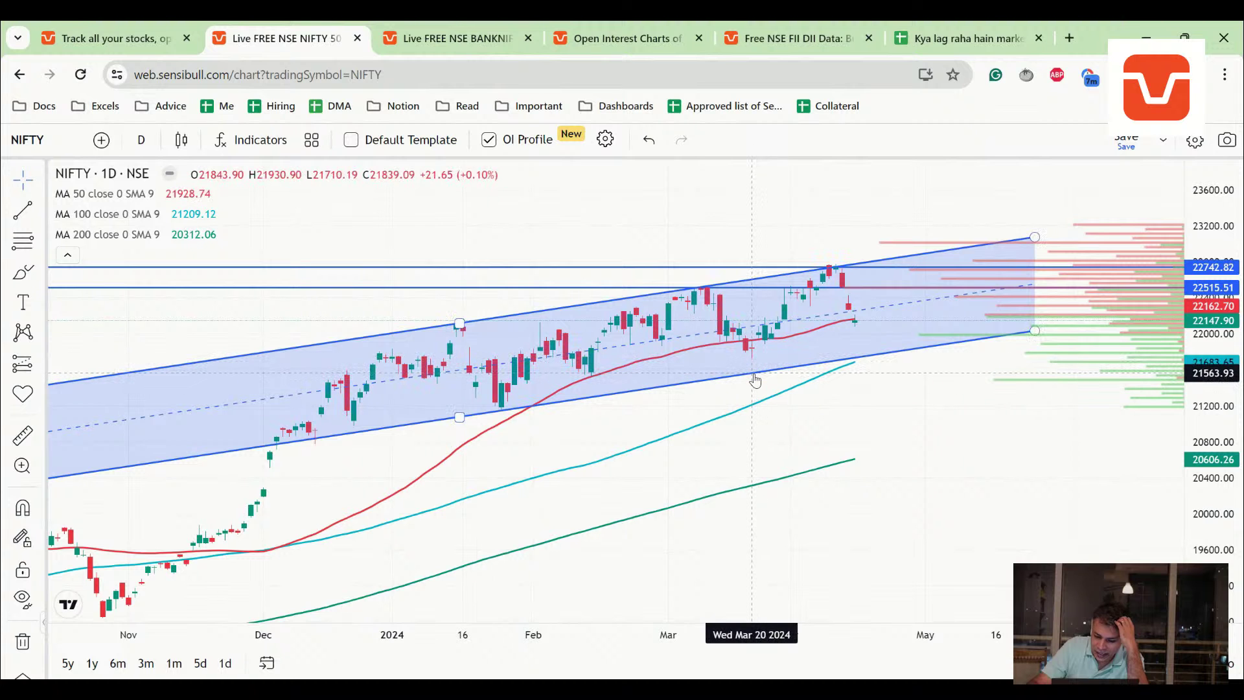
- Refit the NIFTY price channel: start it in October, lower its right end and bottom boundary
scroll(301, 370, down, 2)
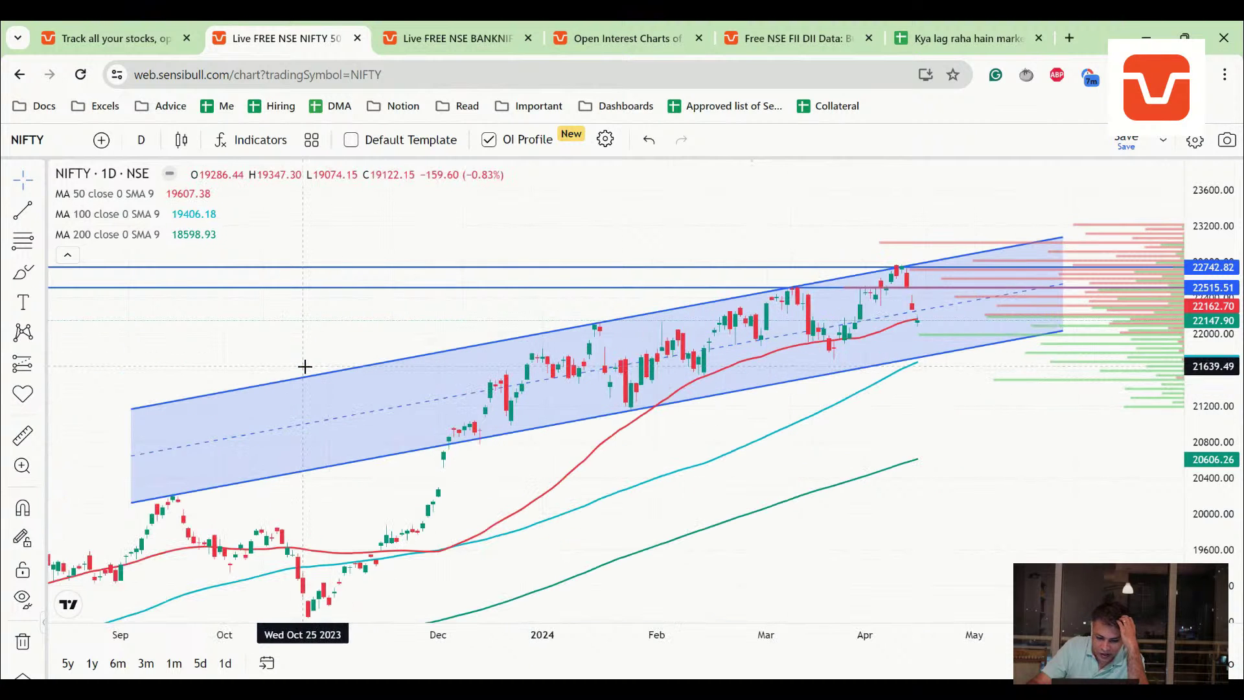
drag(130, 502, 347, 492)
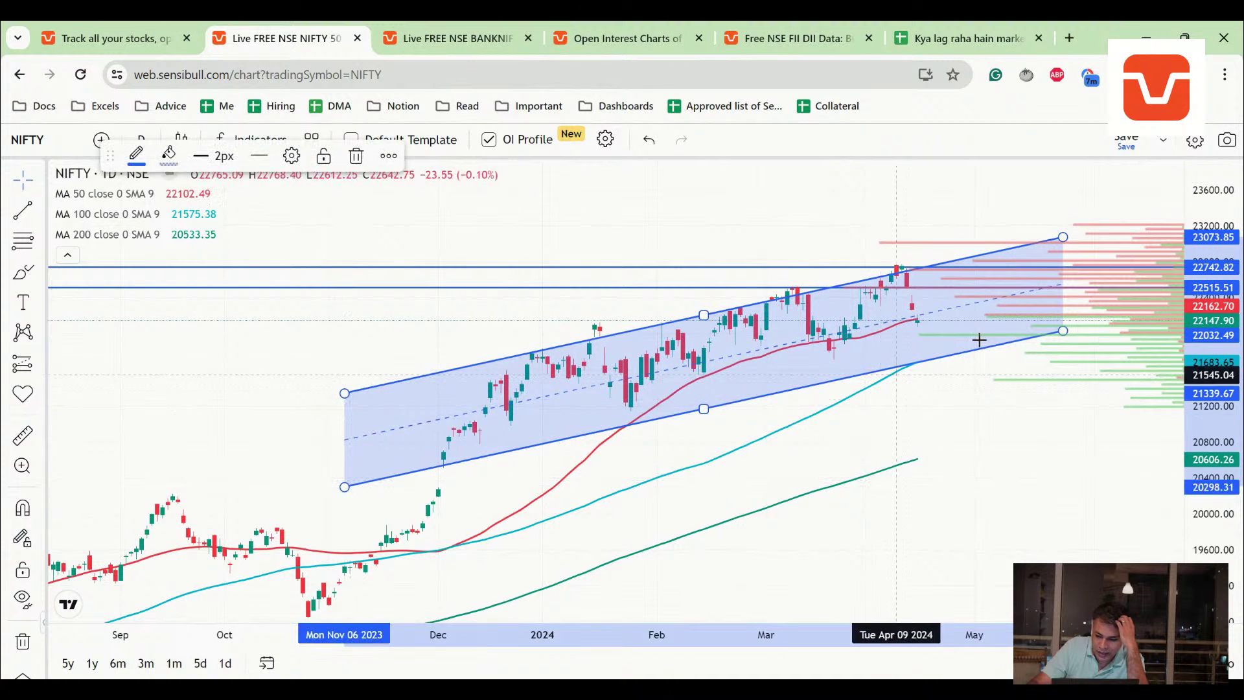
drag(1062, 237, 1058, 228)
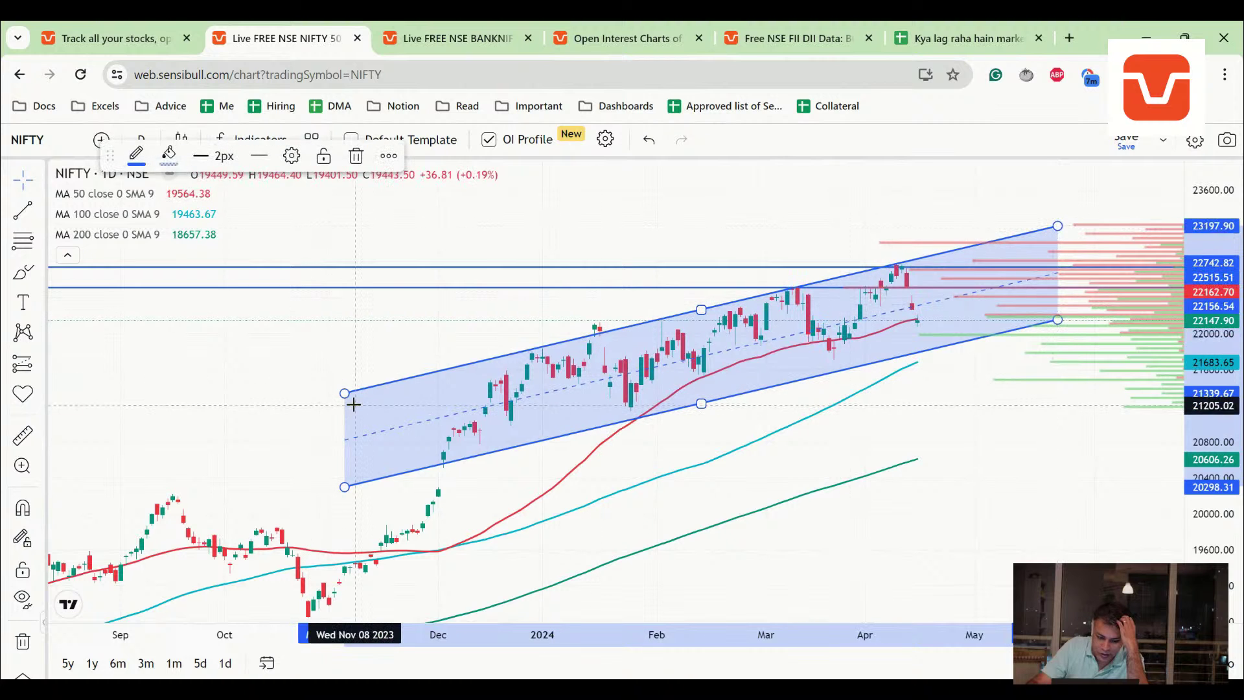
drag(343, 395, 346, 402)
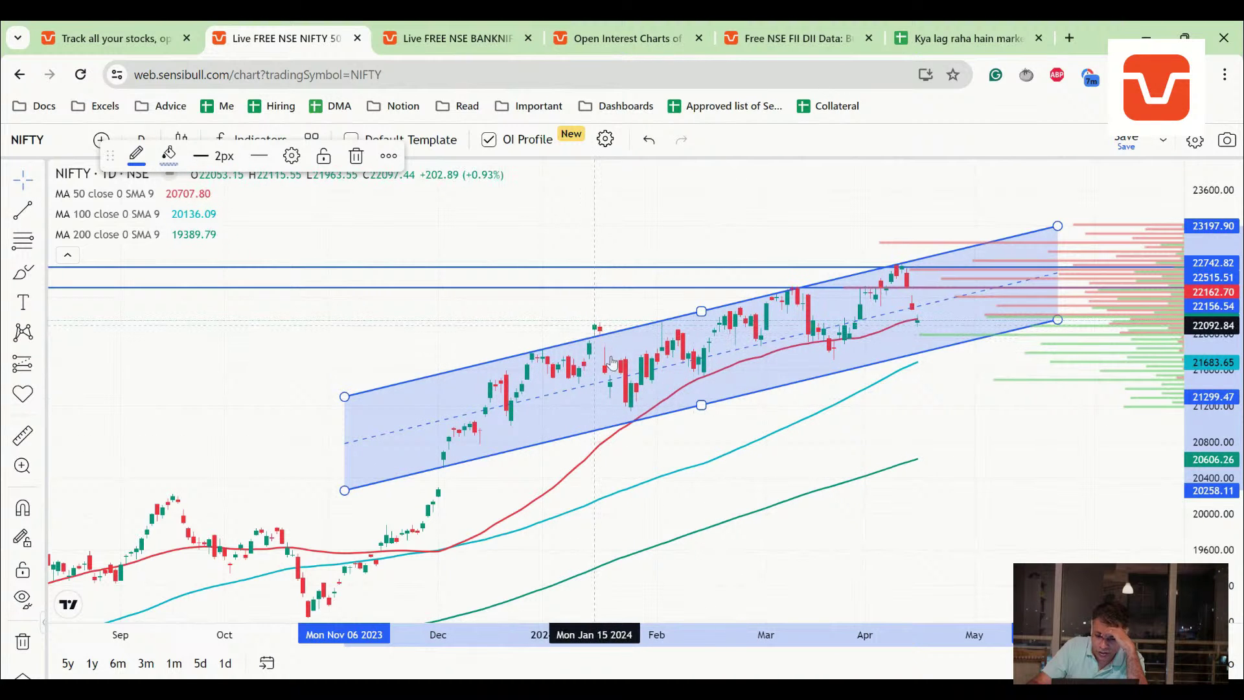
mouse_move(701, 405)
mouse_down()
mouse_move(697, 394)
mouse_move(689, 439)
mouse_move(685, 430)
mouse_up()
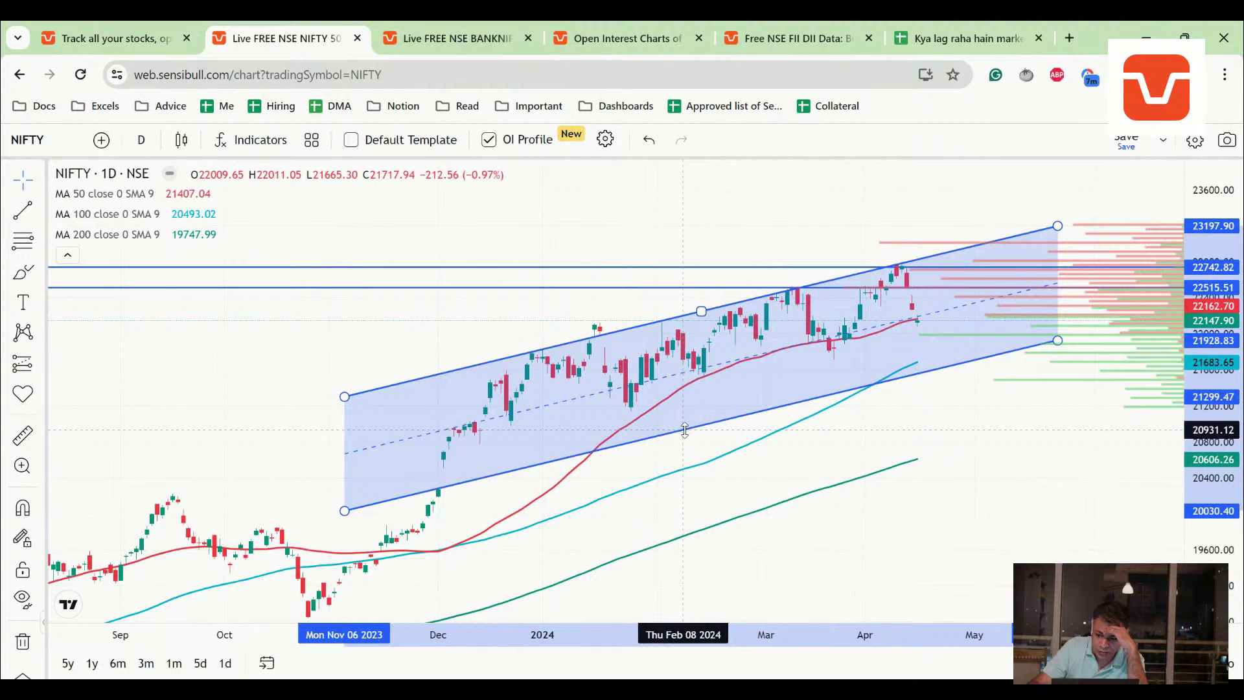
drag(685, 431, 682, 399)
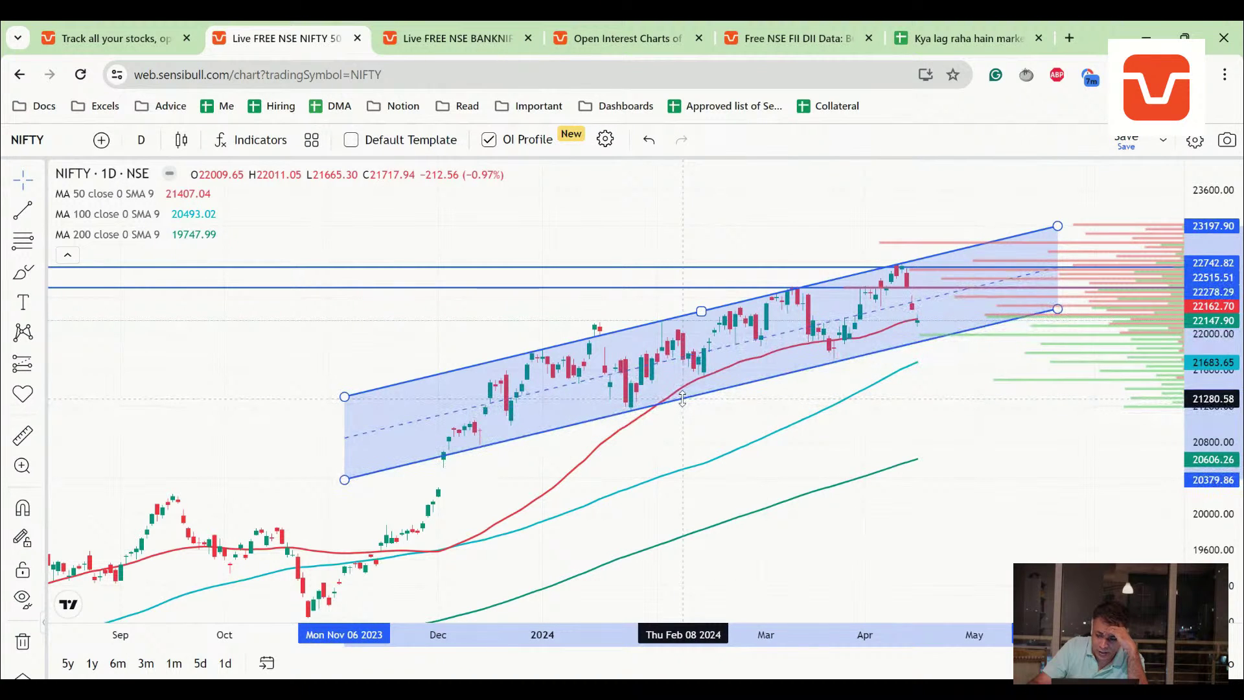
drag(682, 399, 681, 399)
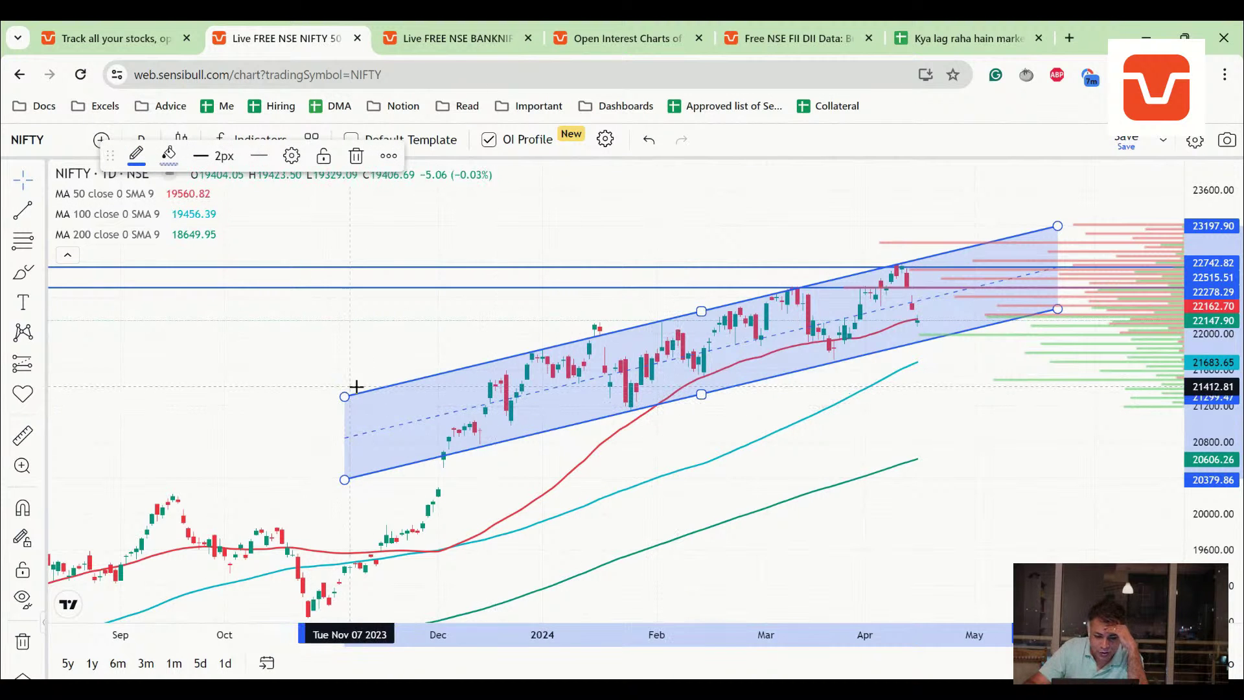
drag(344, 396, 394, 368)
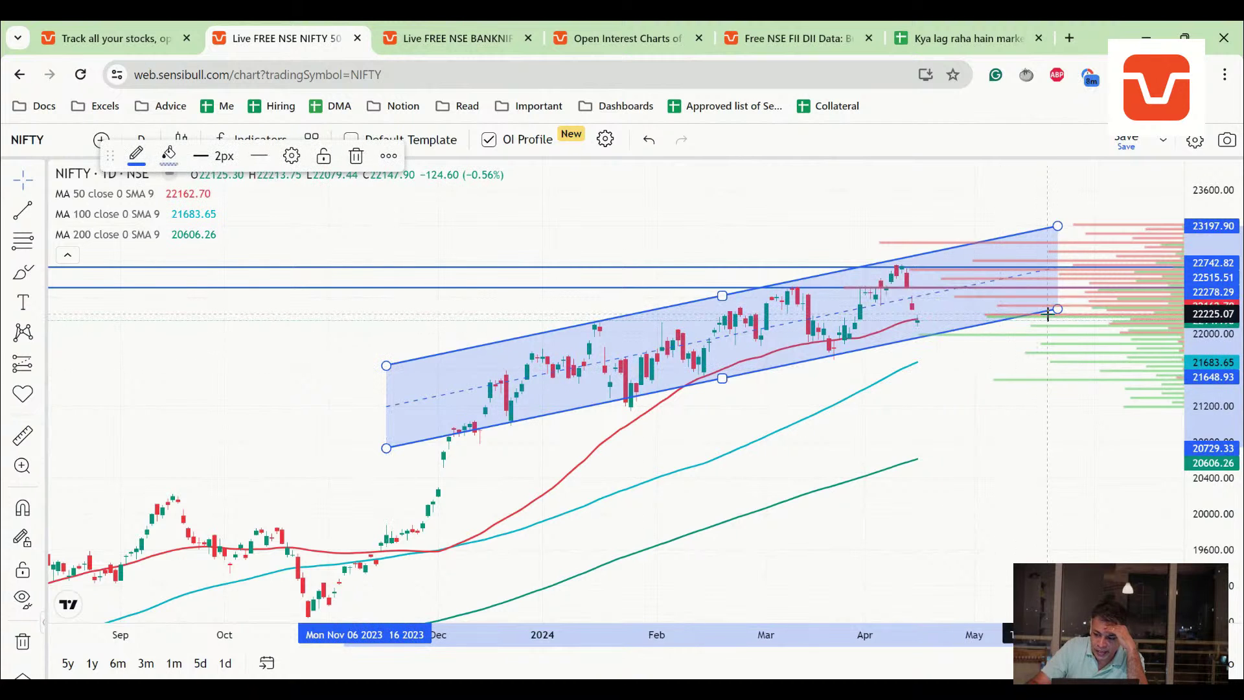
drag(1056, 310, 1053, 317)
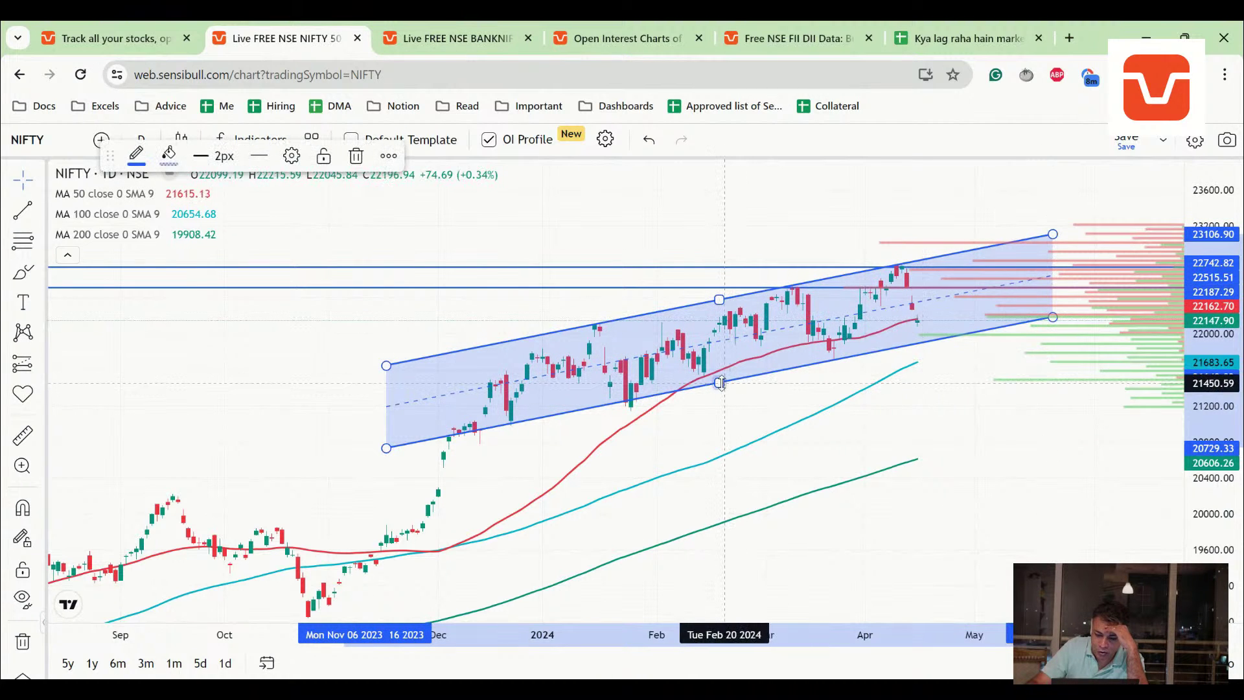
drag(719, 383, 717, 394)
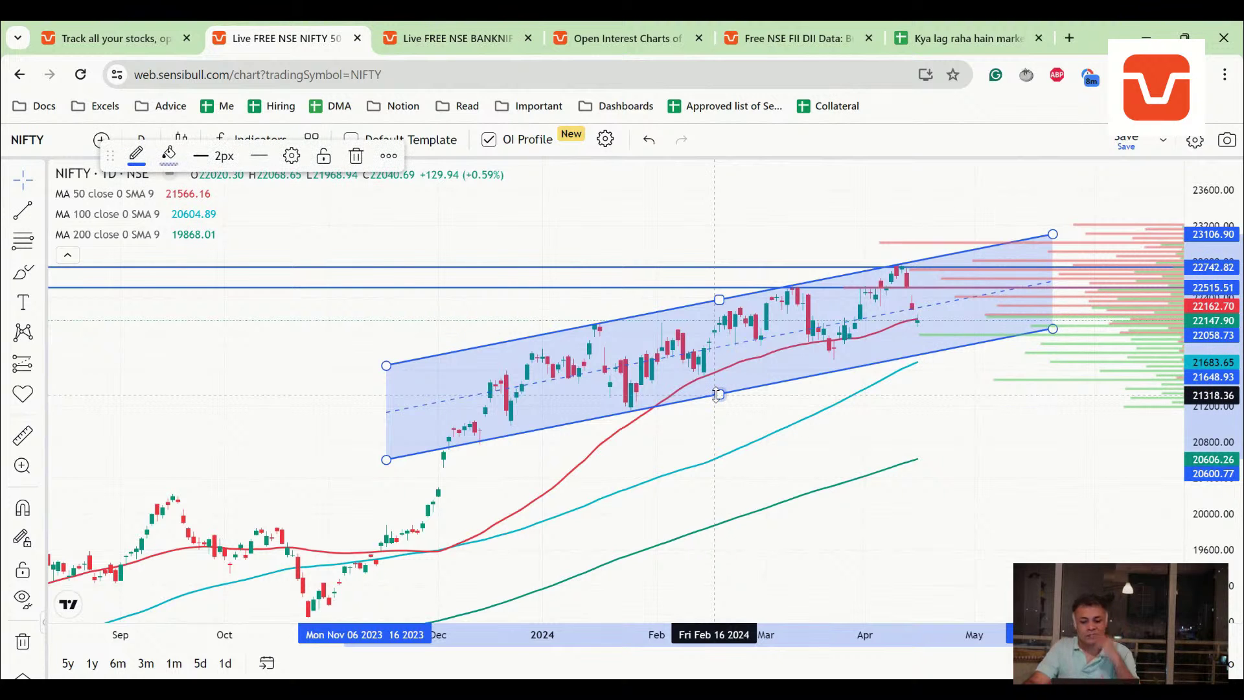
- Deselect the channel and open the Annotate login page in a new tab
mouse_move(66, 216)
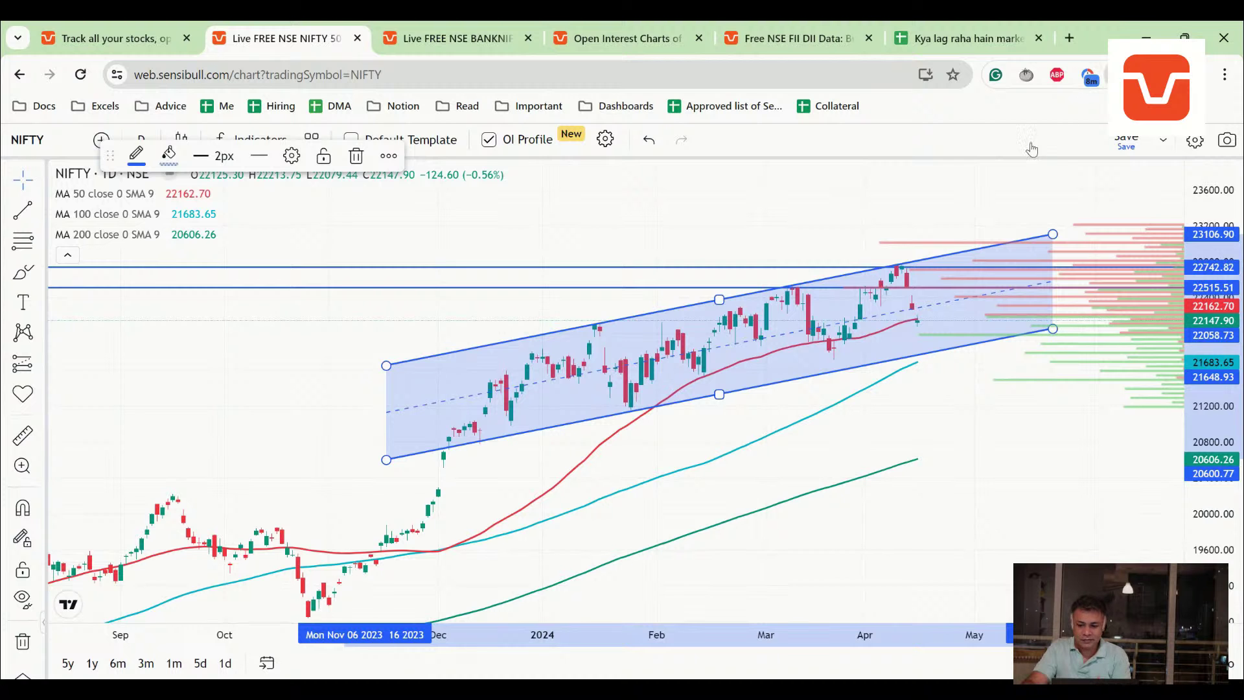
click(931, 433)
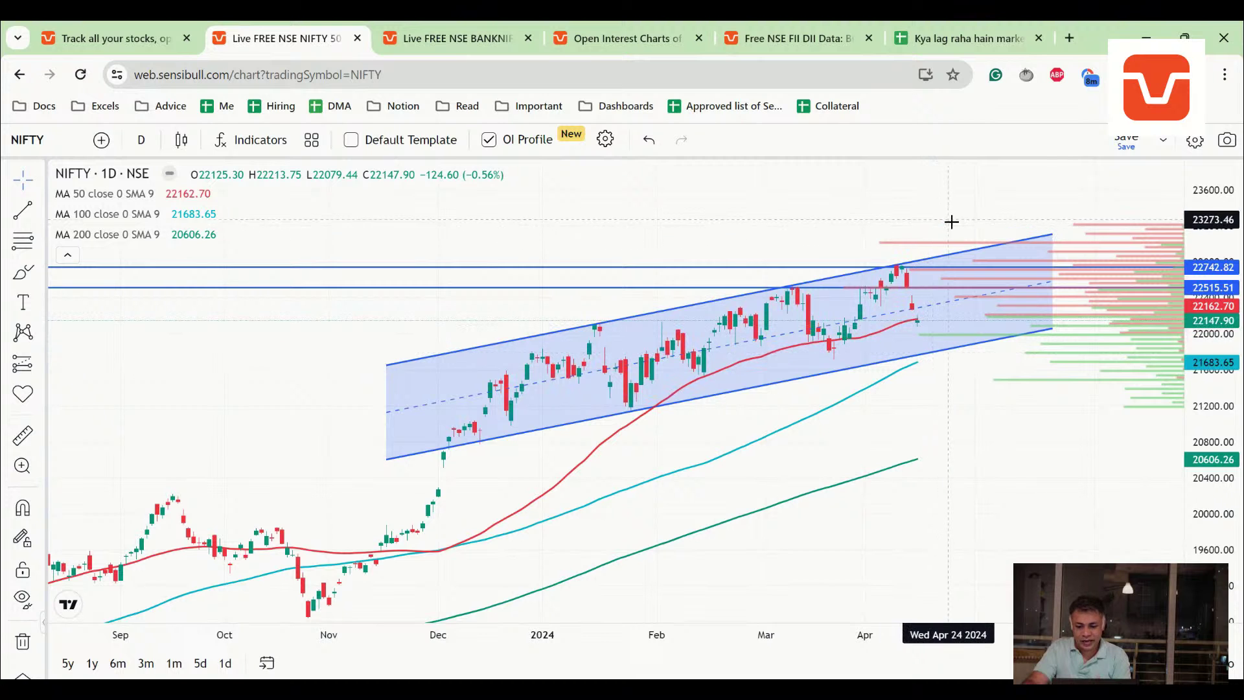
click(1027, 512)
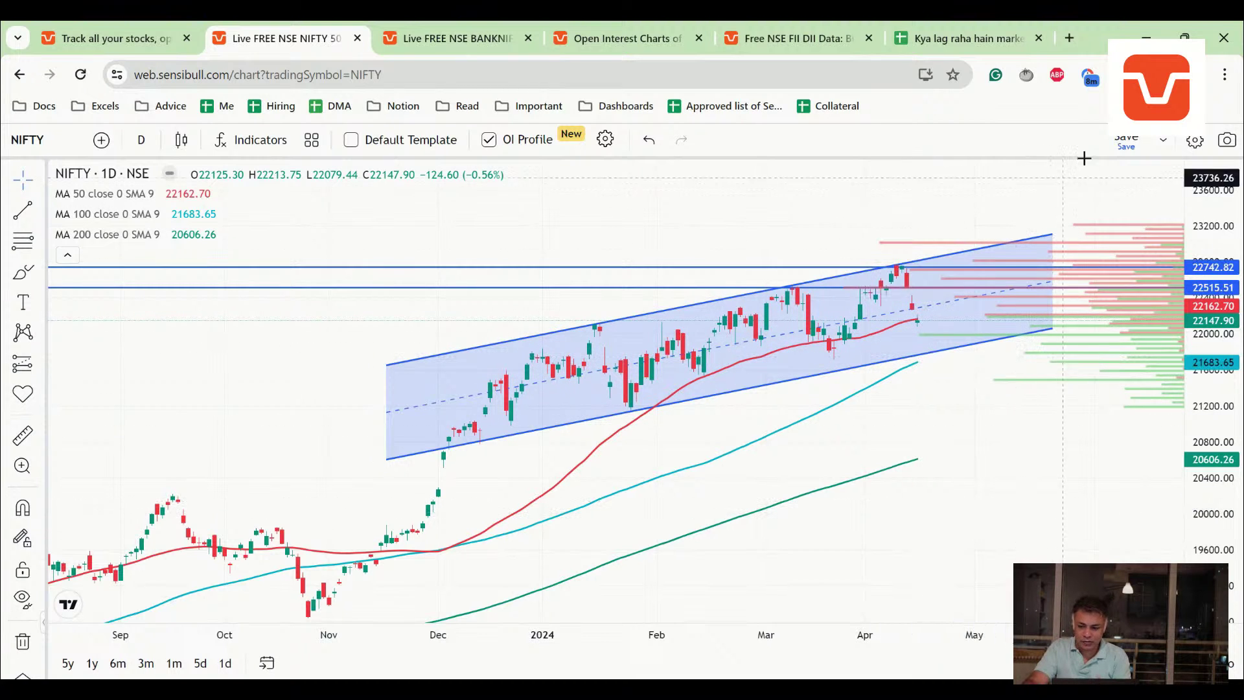
key(ctrl+shift+a)
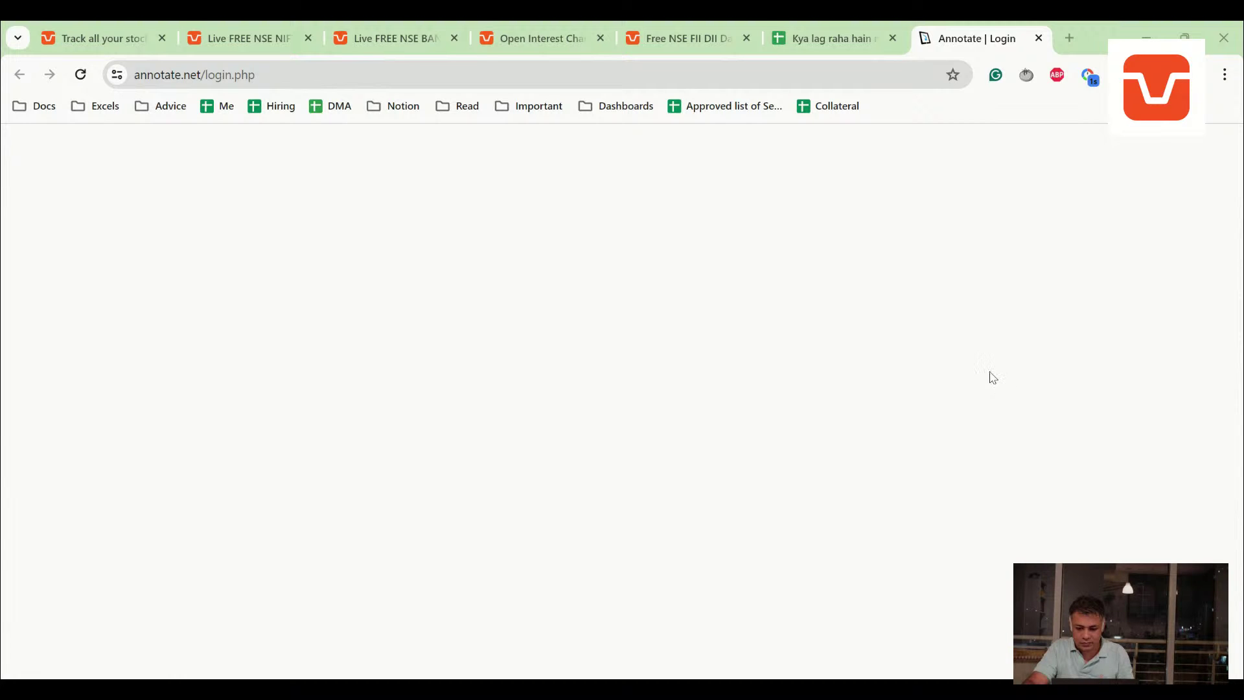
- Correct the B5 PCR note from 'Slightly week' to 'Slightly weak'
key(ctrl+shift+Tab)
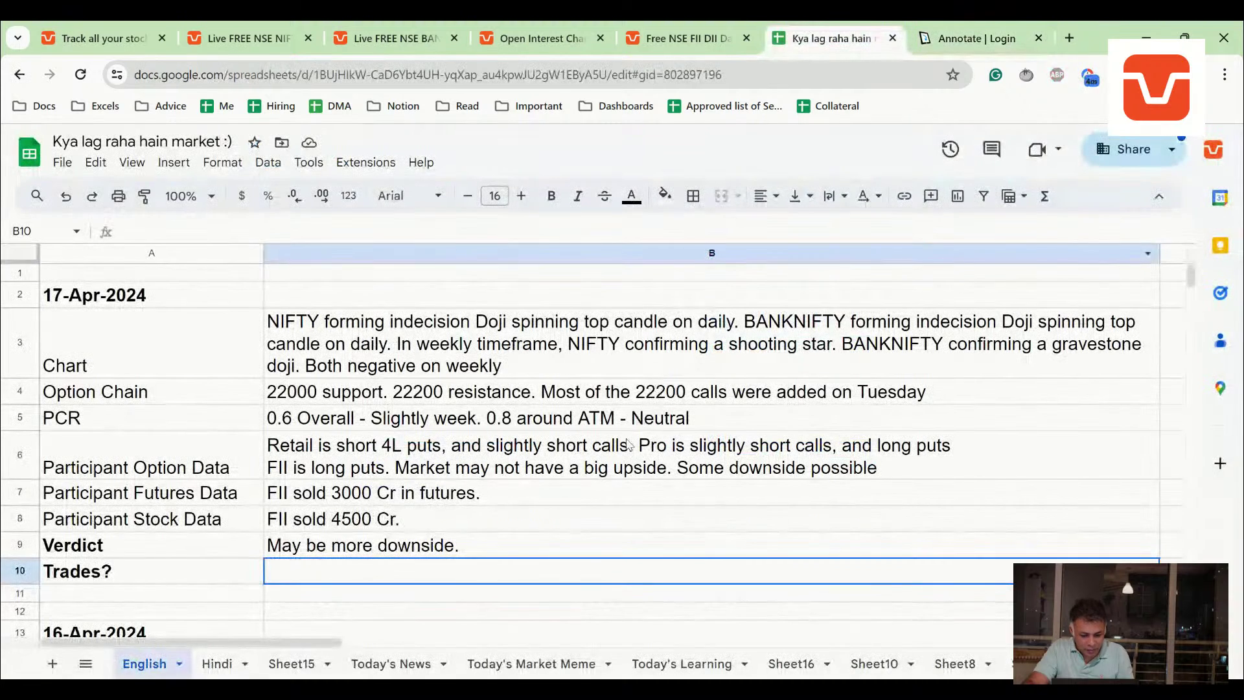
click(607, 346)
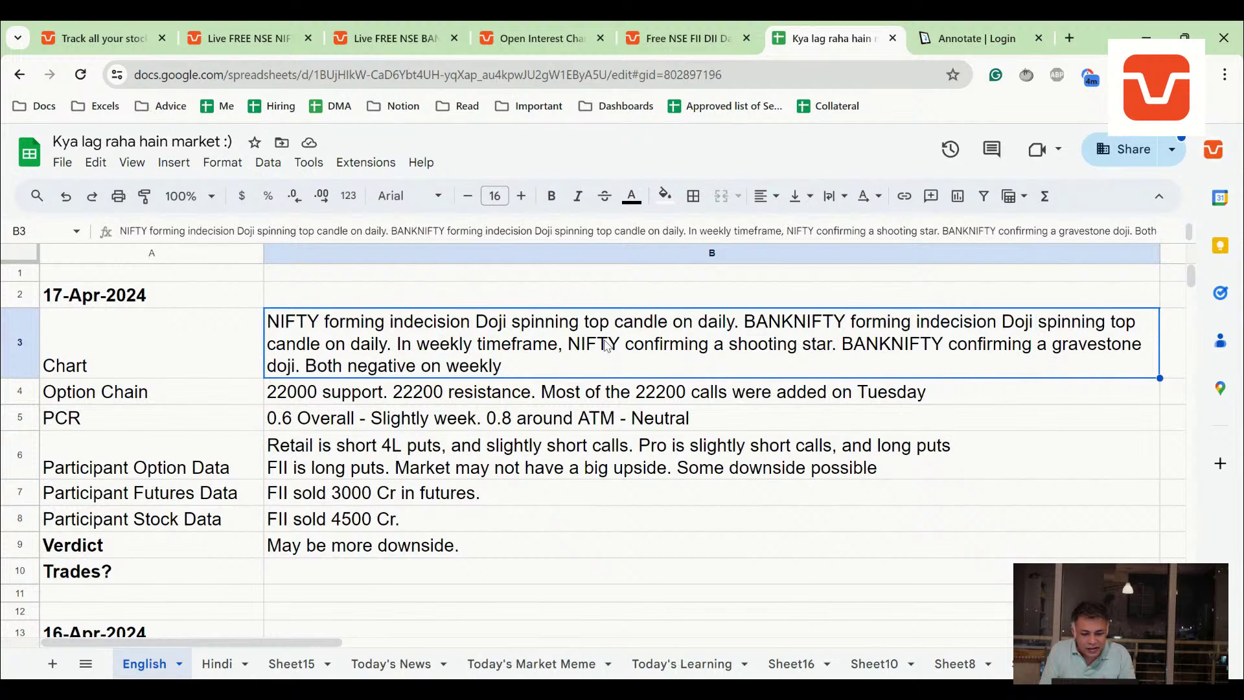
key(Down)
key(Down)
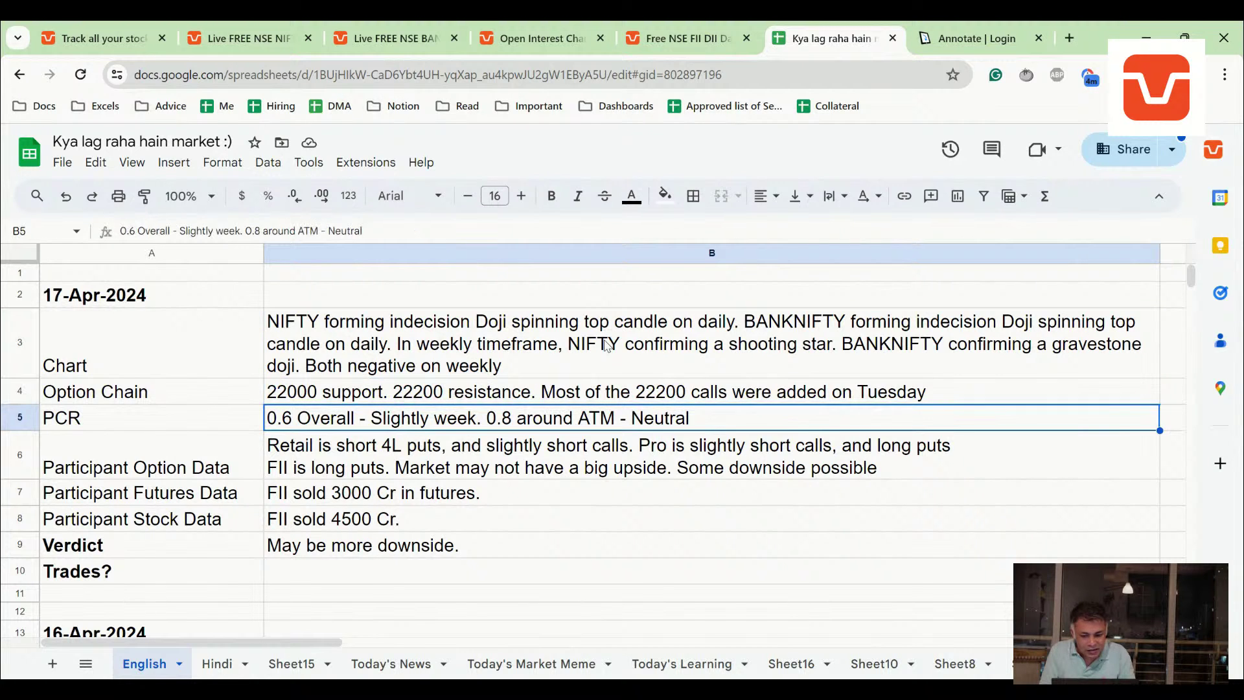
key(Down)
key(Up)
key(Return)
key(ctrl+Left)
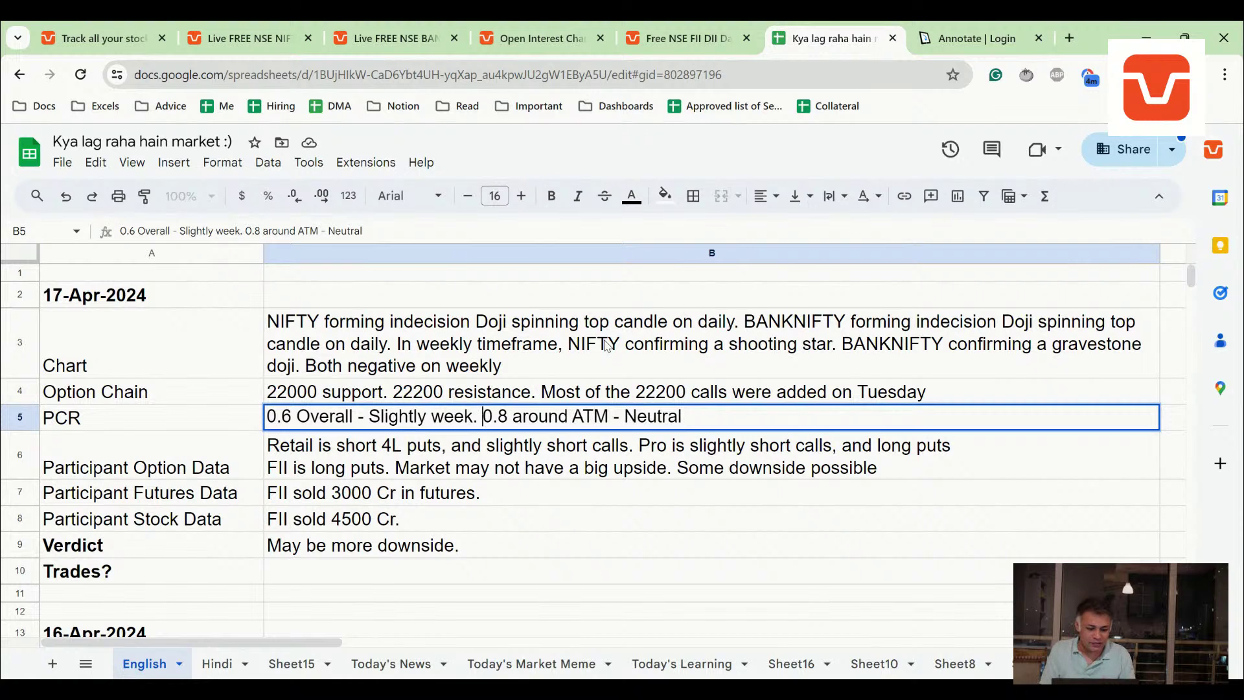
text(a)
key(Return)
key(Down)
key(Down)
key(Down)
key(Down)
click(933, 29)
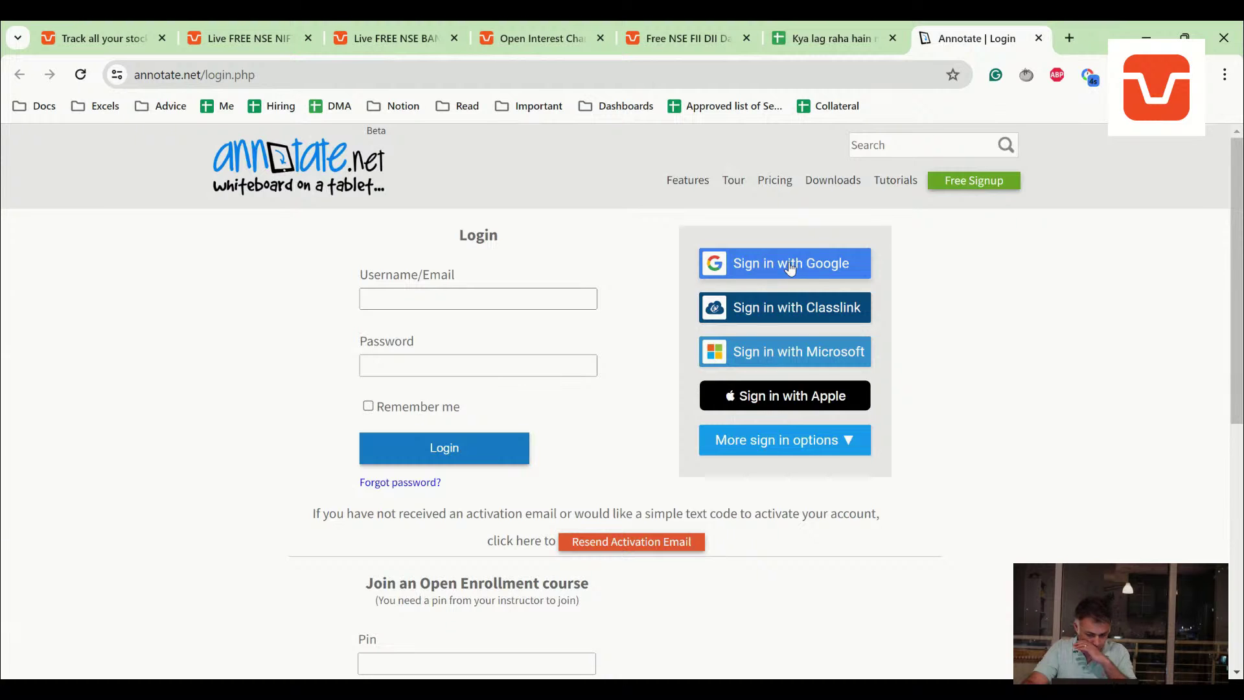
- Sign in to Annotate with Google using the company account
click(788, 265)
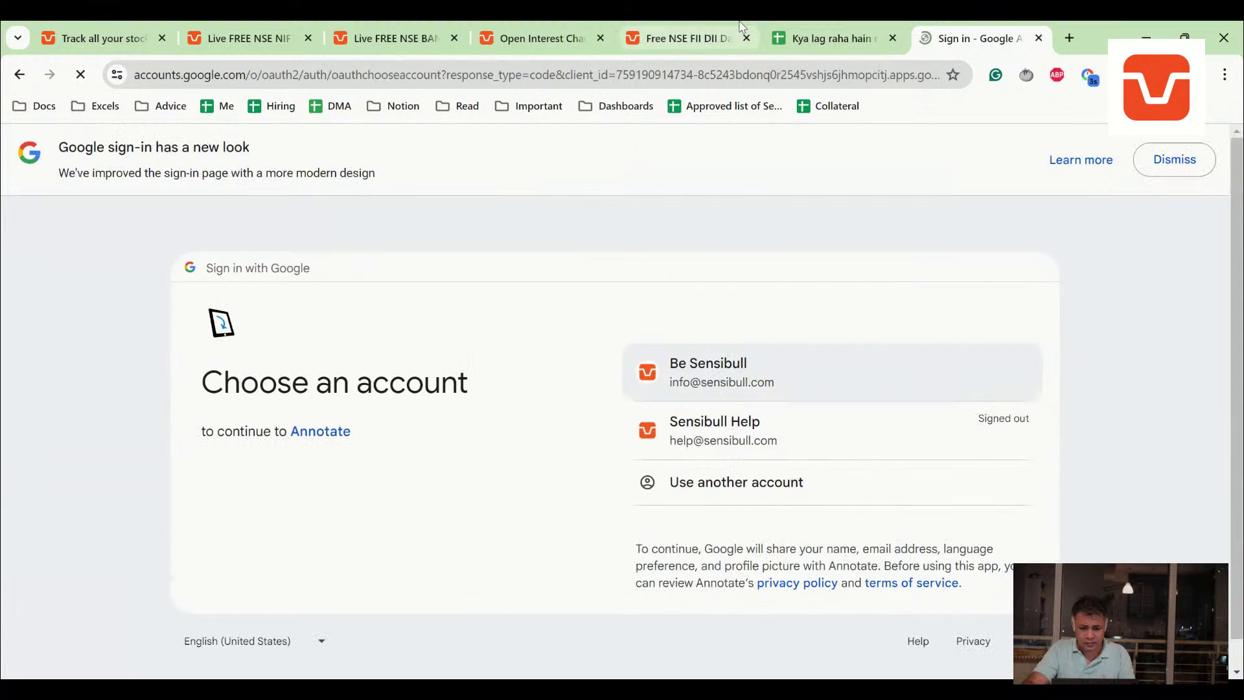
click(707, 376)
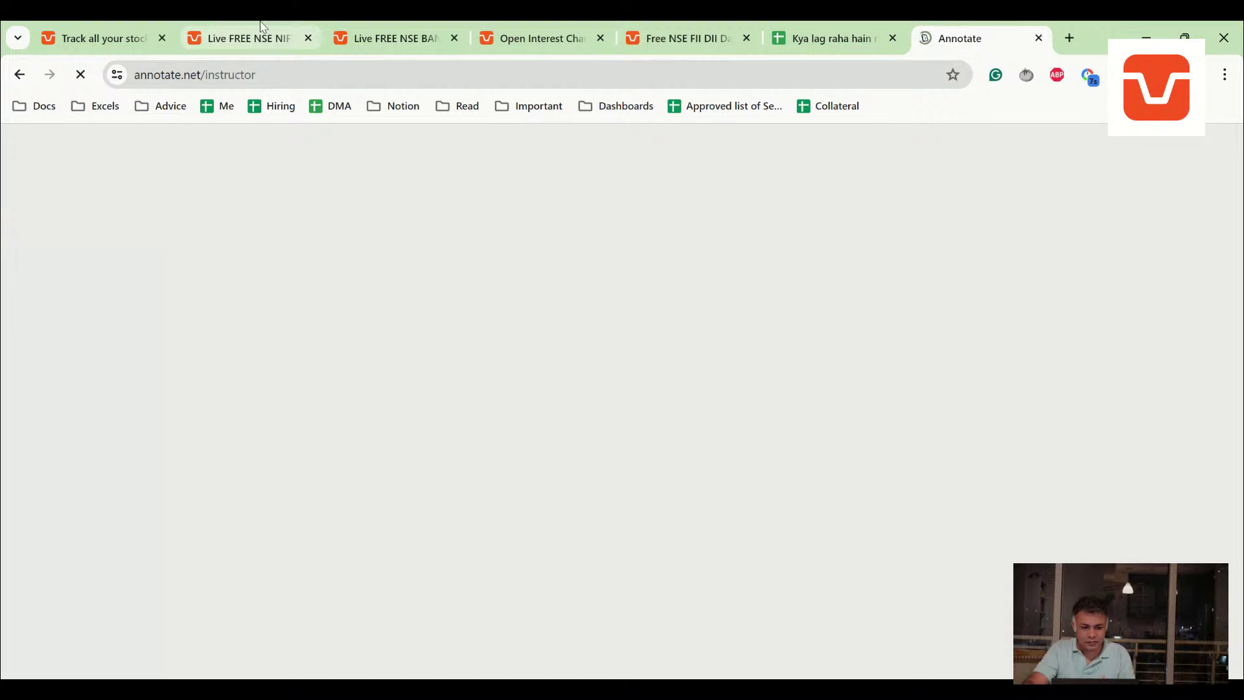
- With the Annotate highlighter, sketch the NIFTY price falling from the latest candle to the channel's lower line
click(264, 29)
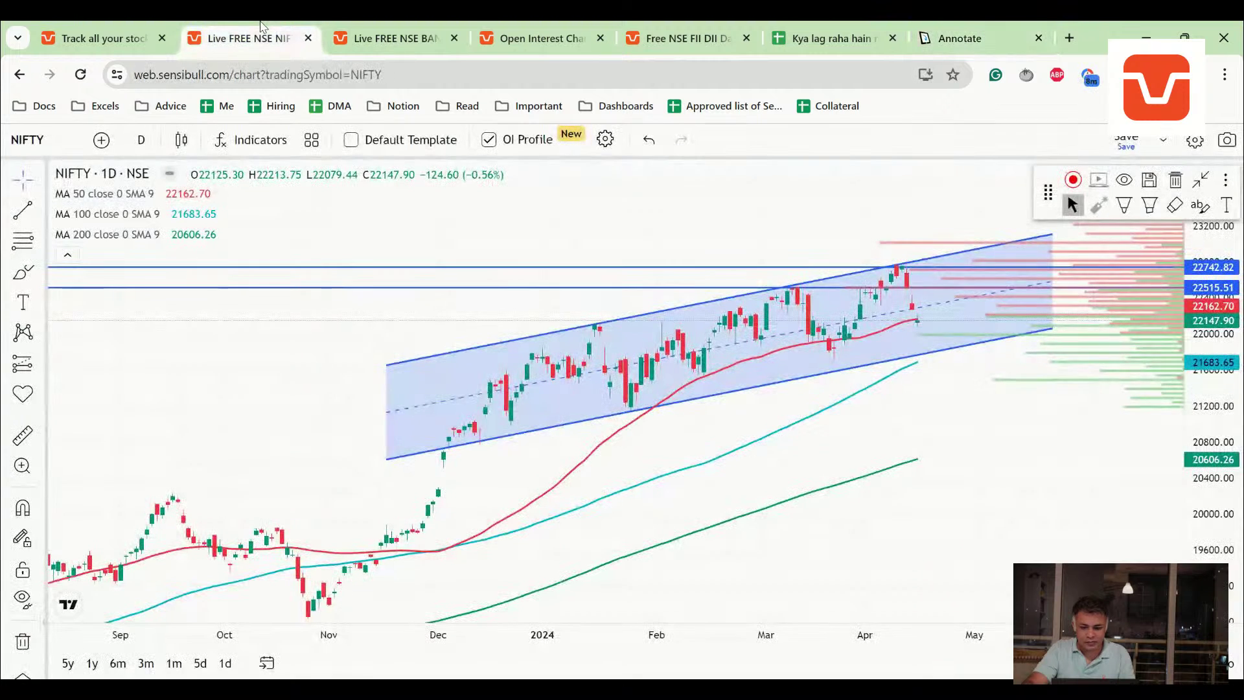
click(1115, 203)
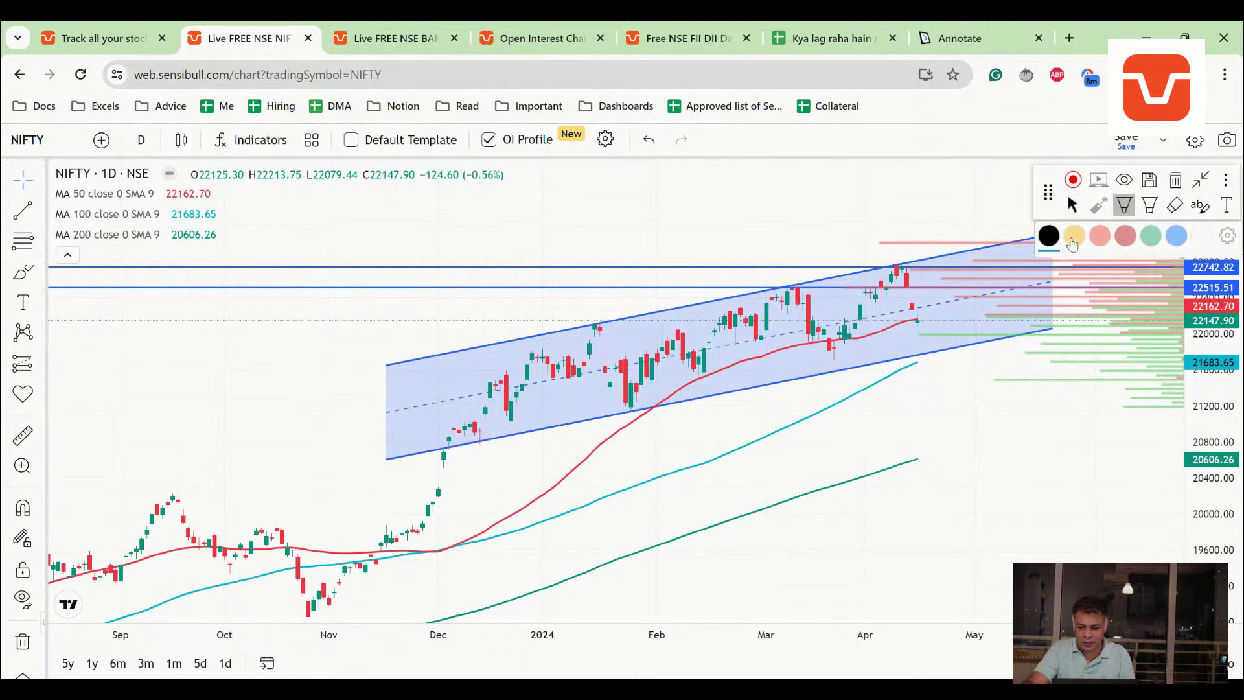
click(1102, 237)
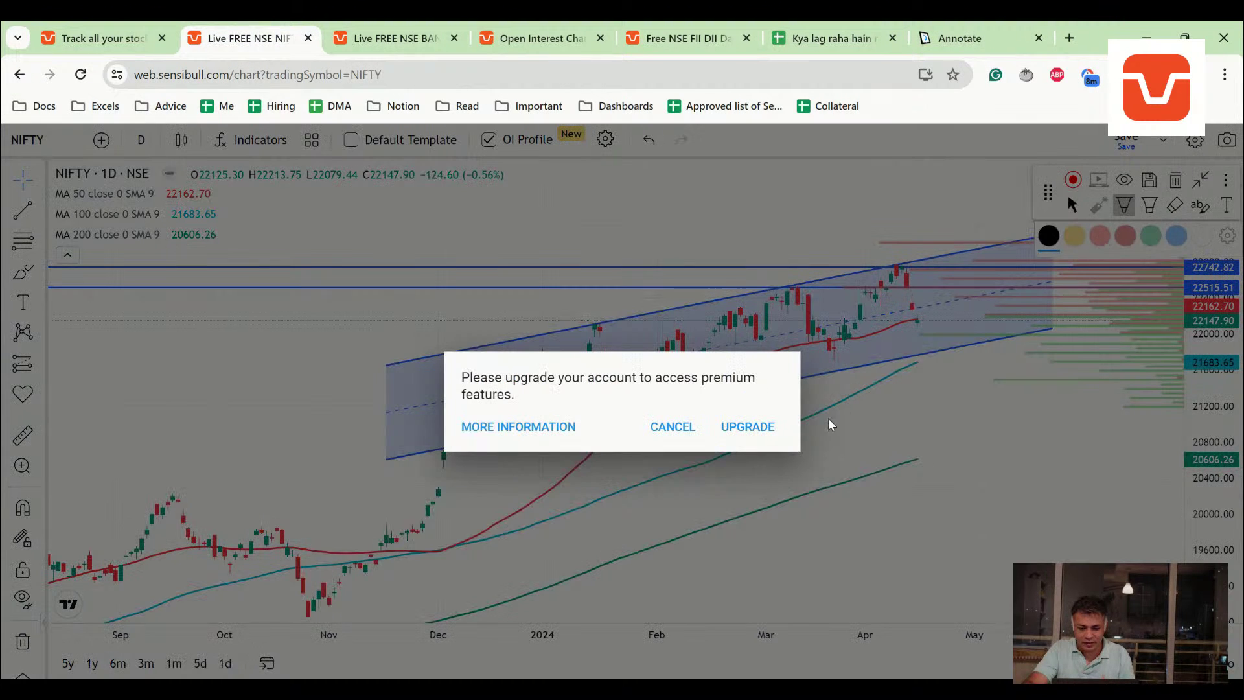
click(676, 429)
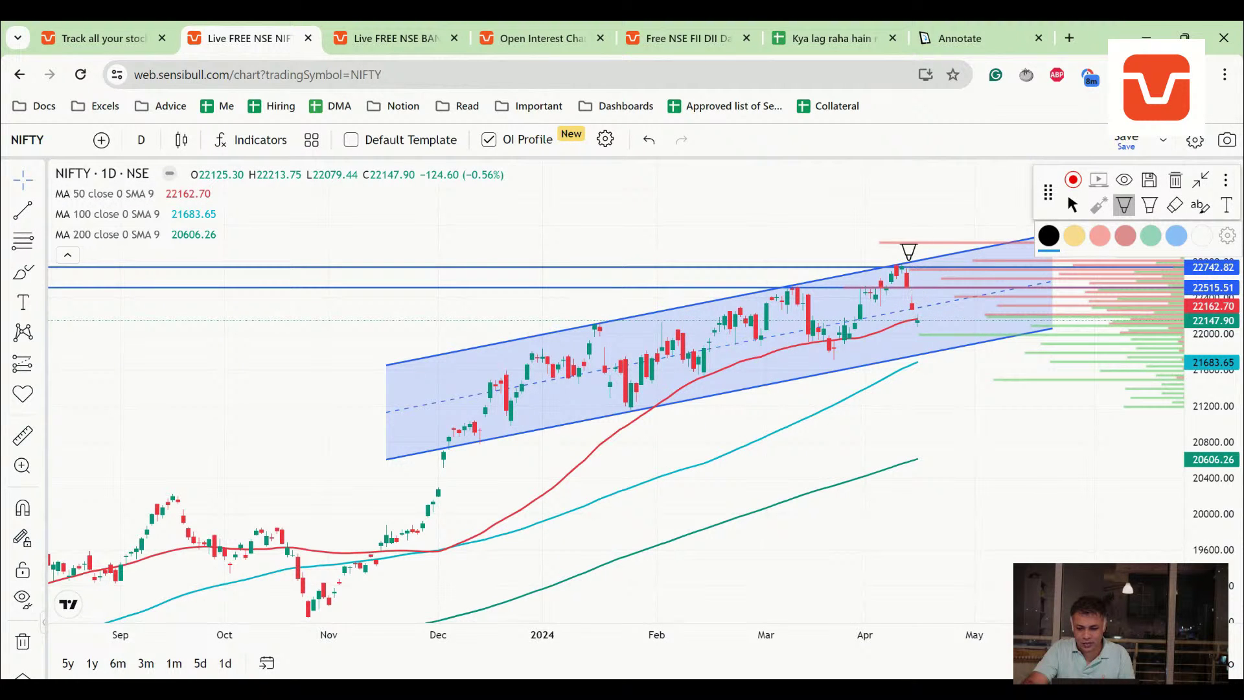
drag(909, 261, 924, 193)
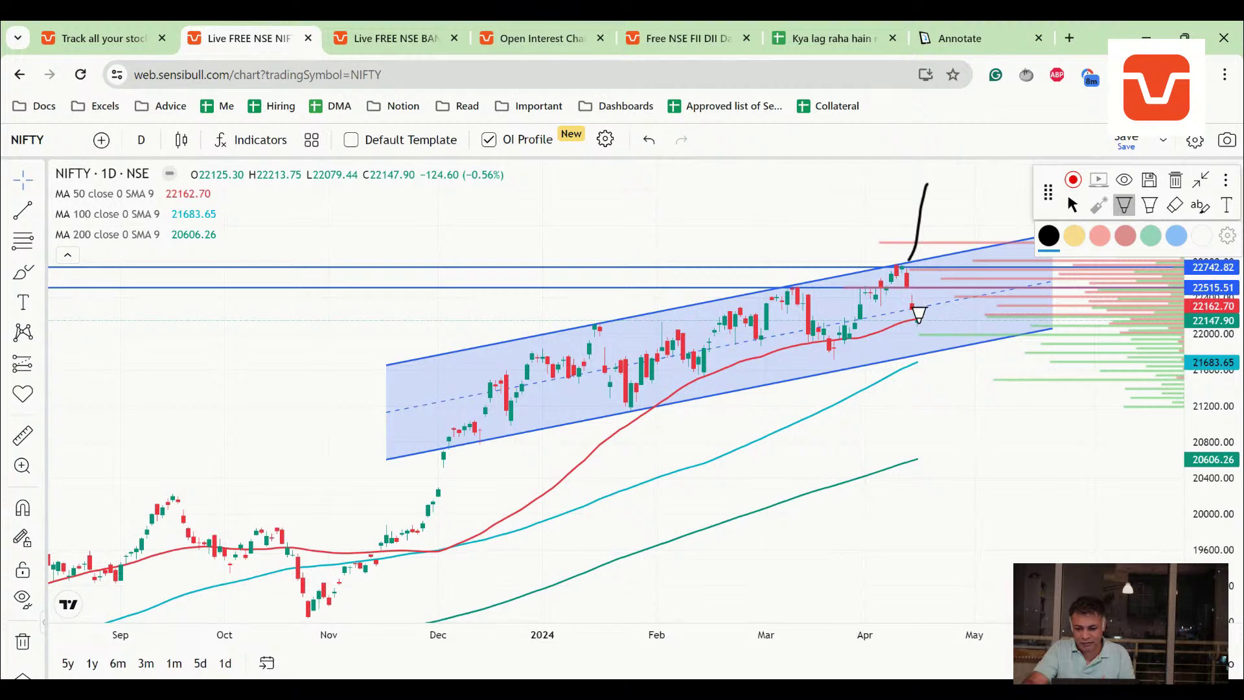
drag(917, 321, 988, 455)
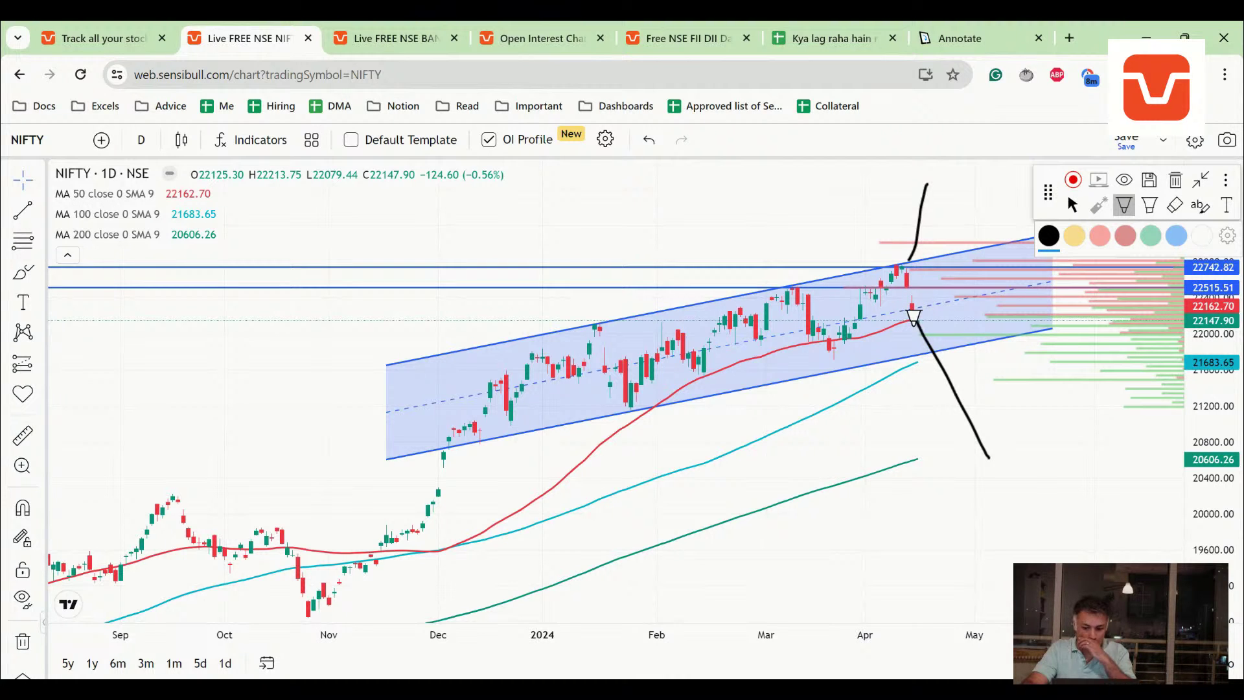
mouse_move(915, 311)
mouse_down()
mouse_move(957, 349)
mouse_move(986, 246)
mouse_up()
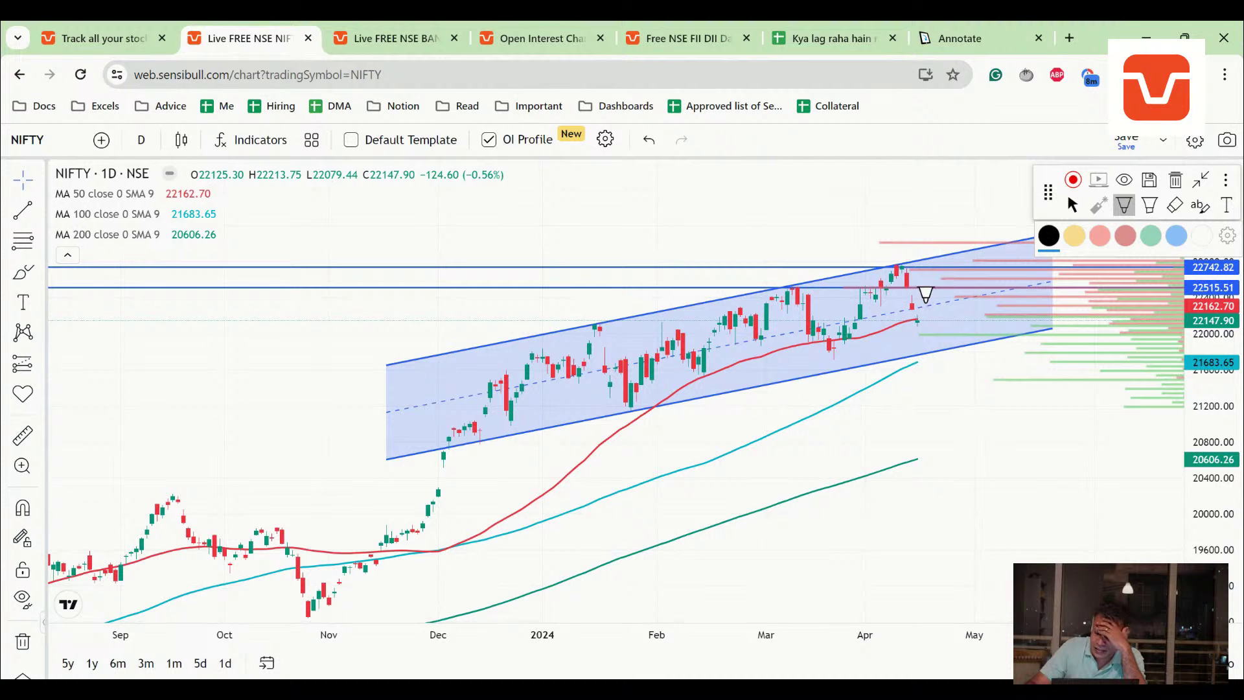
drag(918, 321, 941, 355)
- Switch the NIFTY chart to weekly candles and zoom in on recent weeks
click(1072, 206)
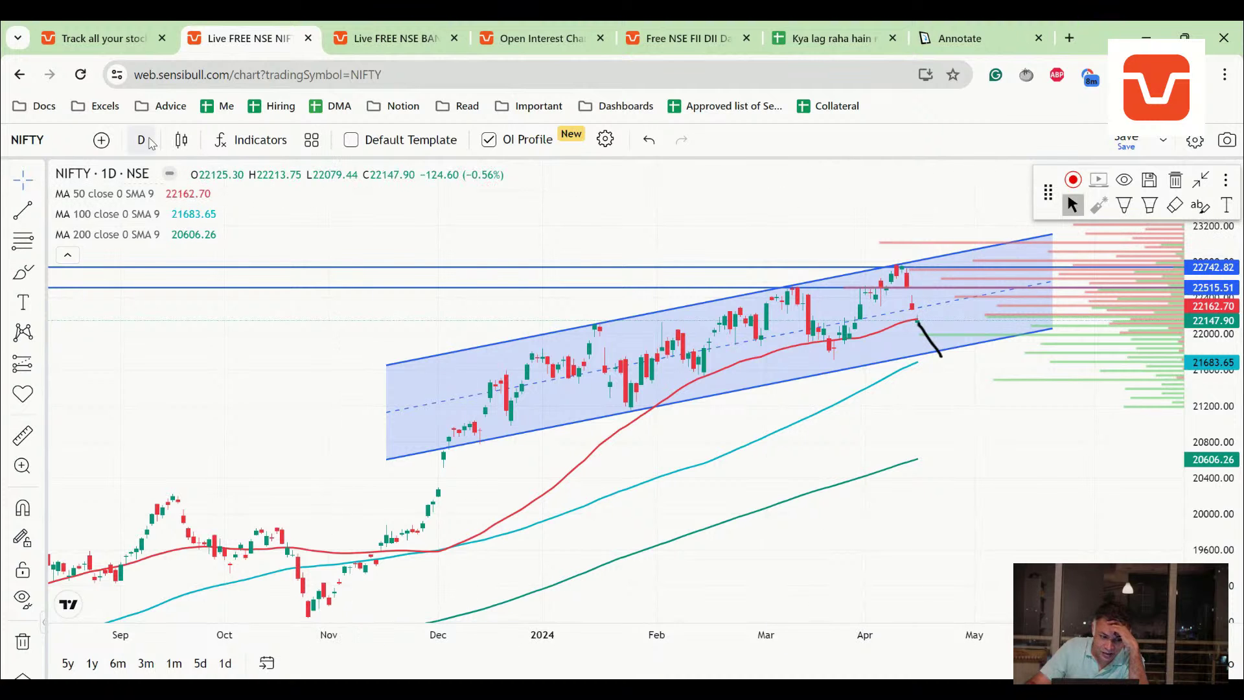
click(141, 140)
click(156, 591)
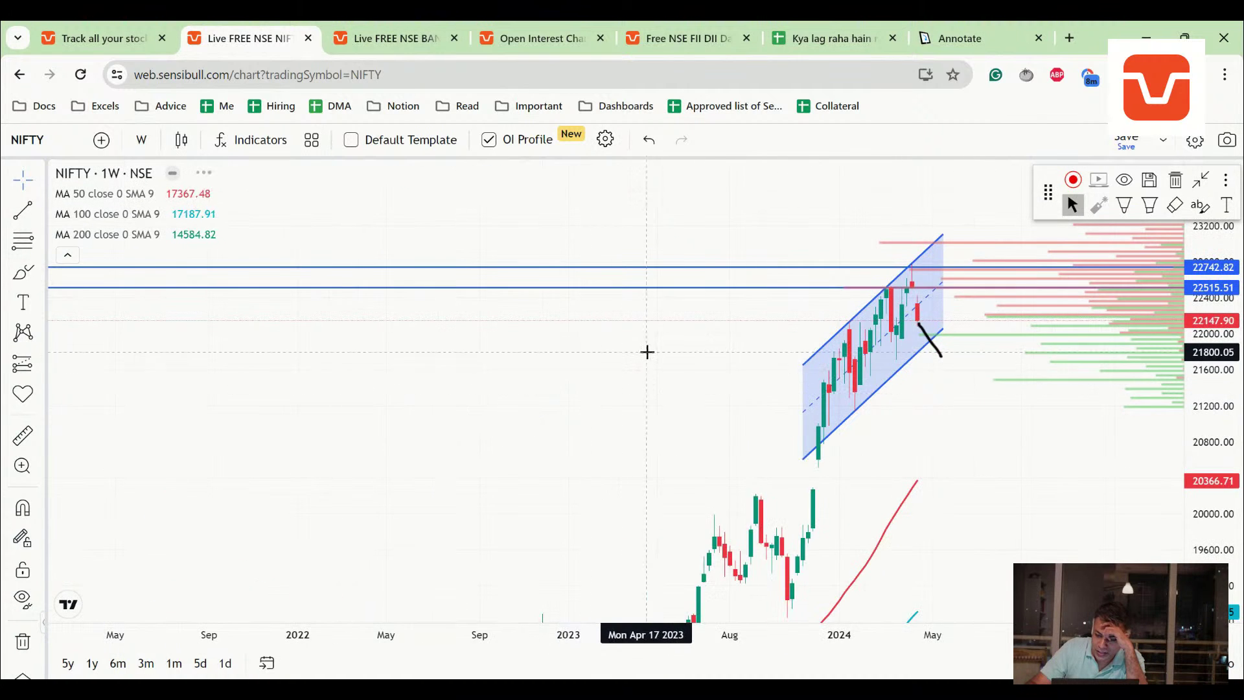
scroll(591, 391, up, 5)
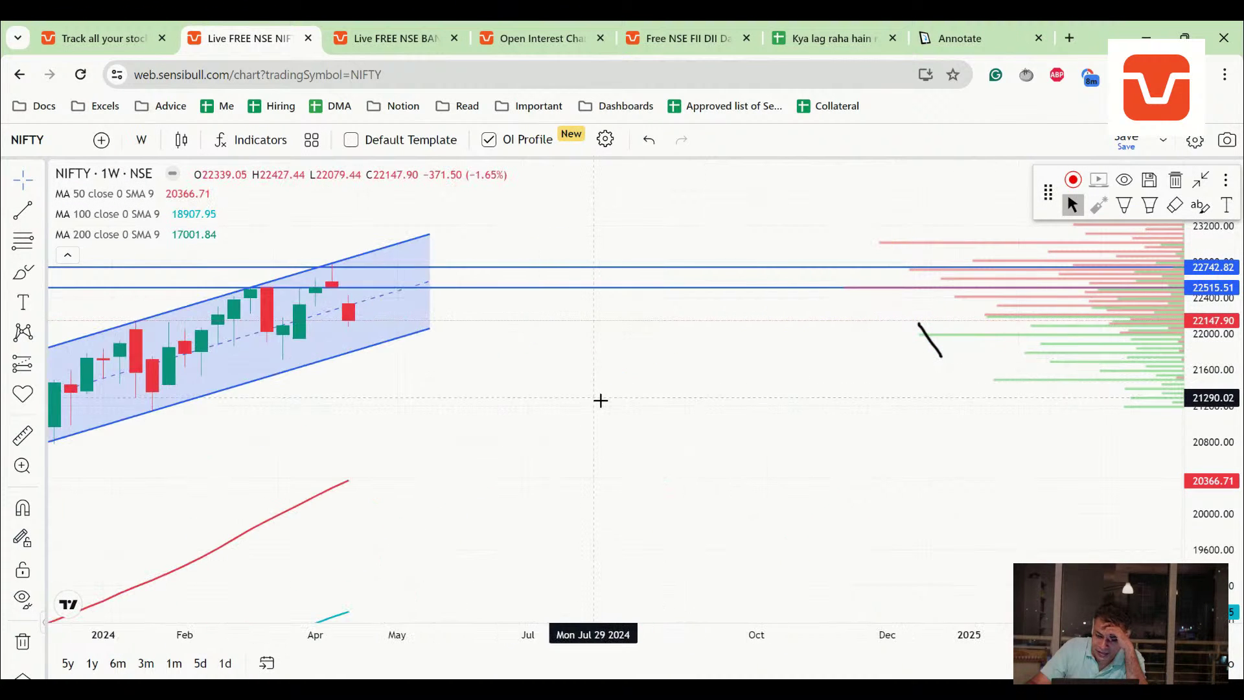
drag(769, 427, 968, 458)
drag(1212, 466, 1212, 441)
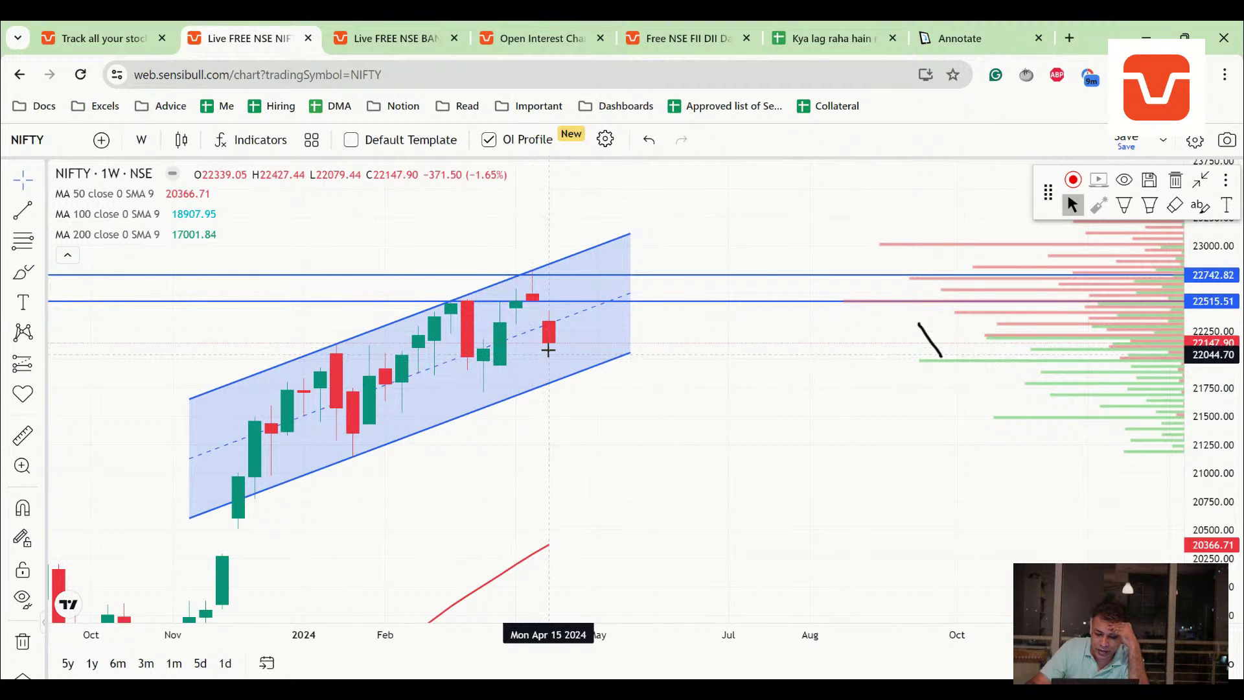
- Review the parallel channel refitted from November to April around the latest candle
click(546, 333)
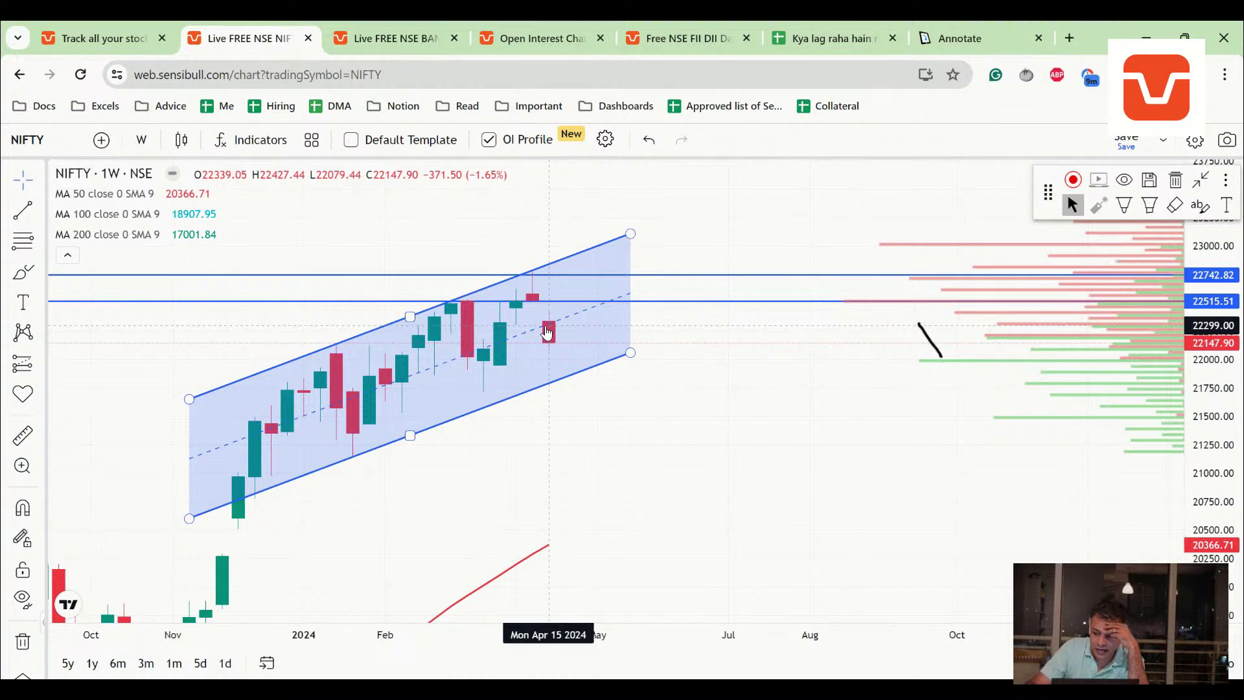
key(Escape)
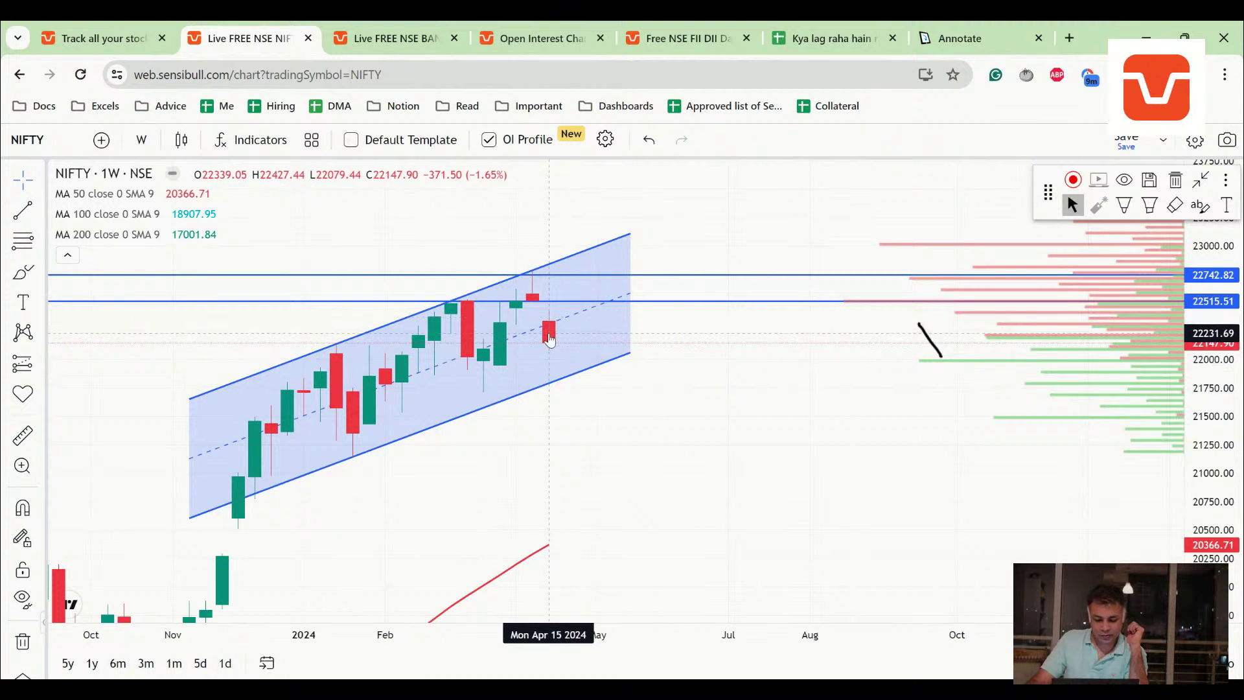
click(551, 326)
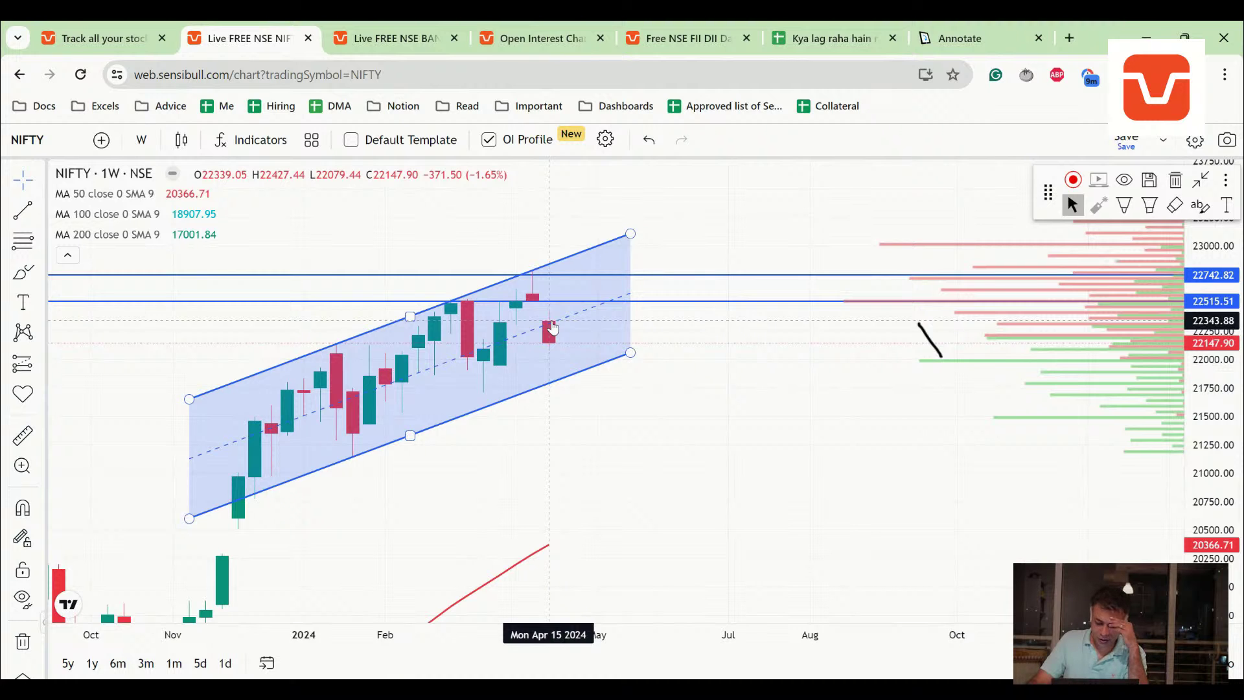
click(551, 326)
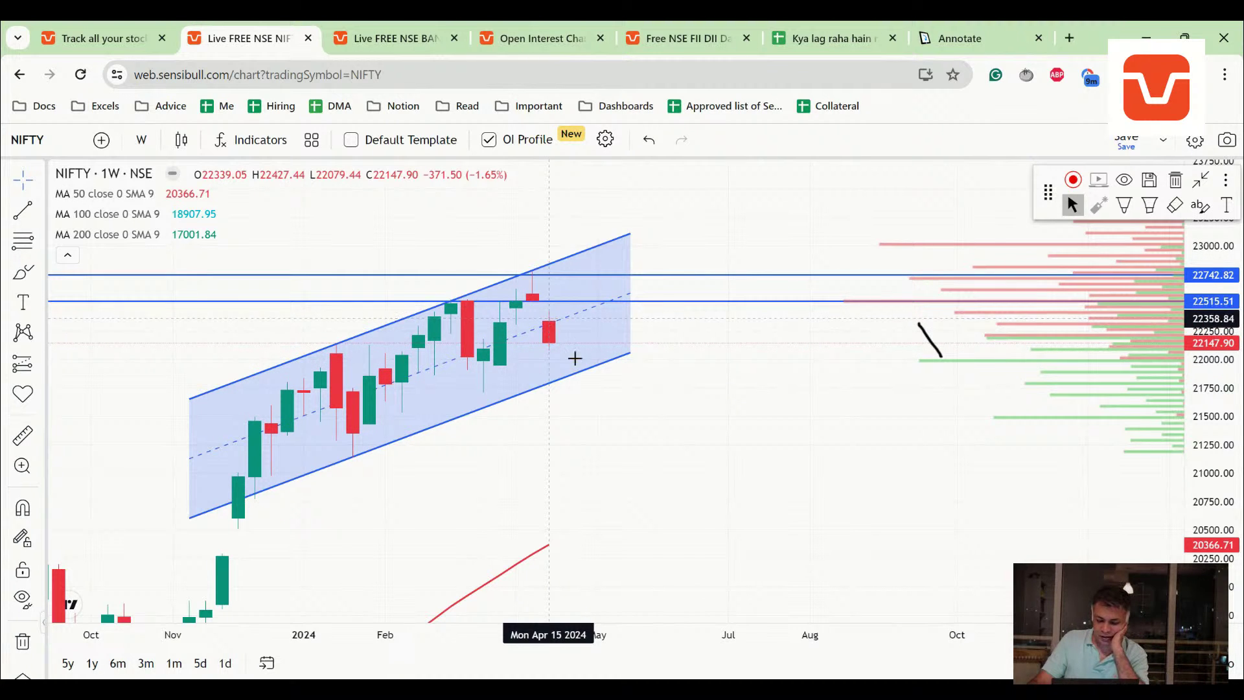
scroll(551, 326, down, 2)
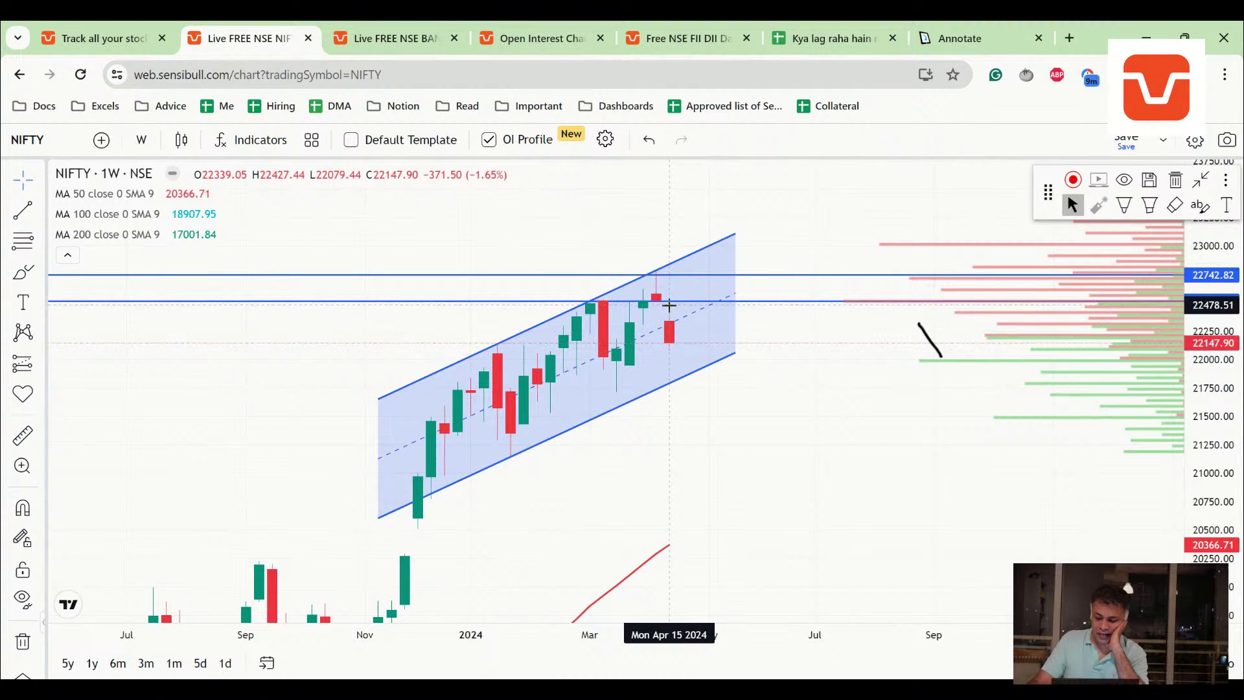
scroll(670, 350, up, 1)
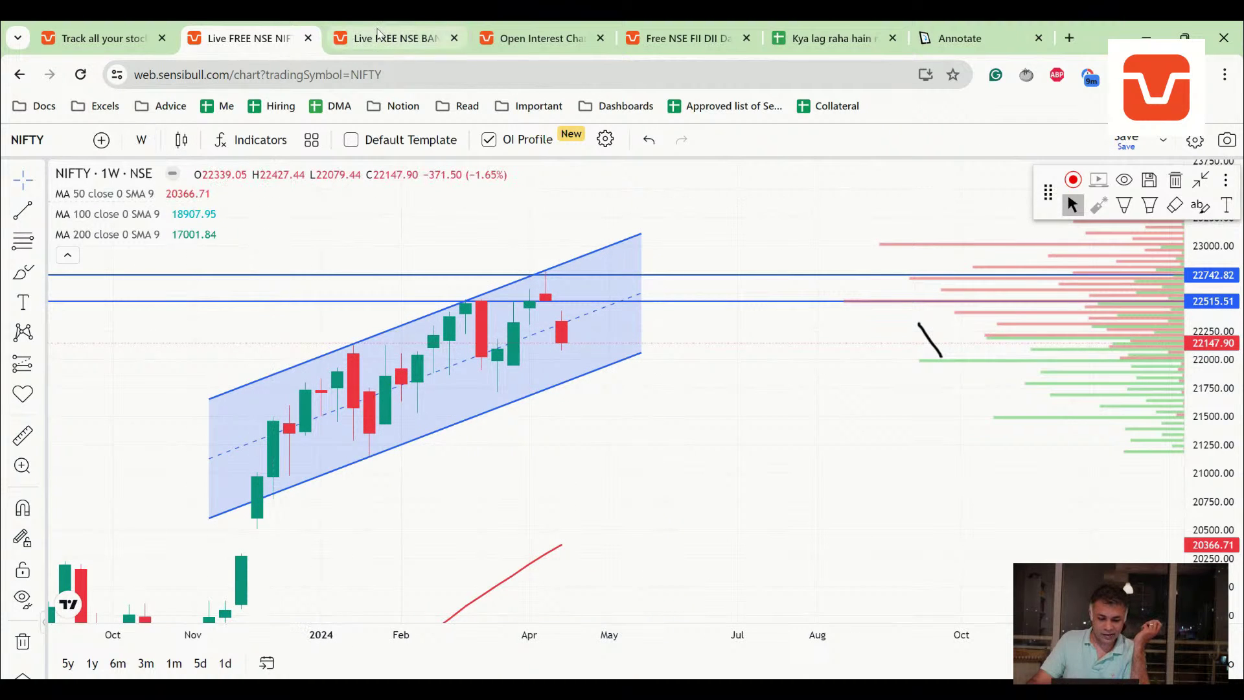
- Zoom into the BANKNIFTY weekly chart and draw a short upward trend line right of the latest candles
click(389, 38)
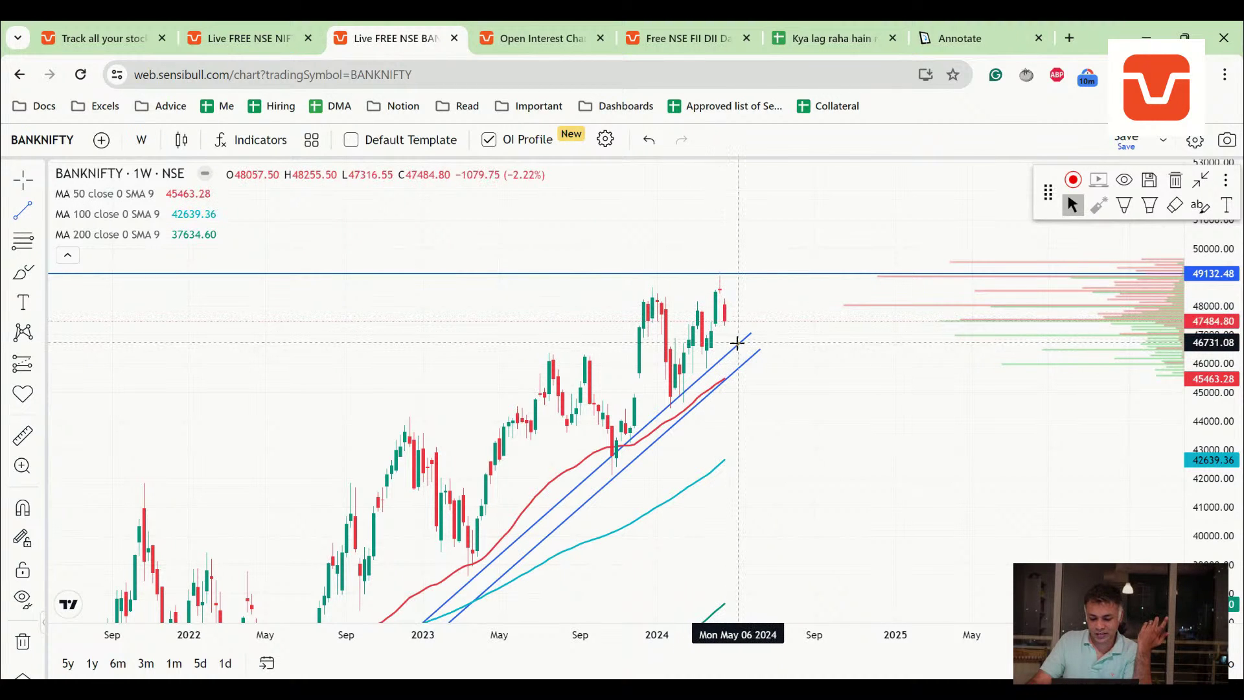
scroll(733, 340, up, 3)
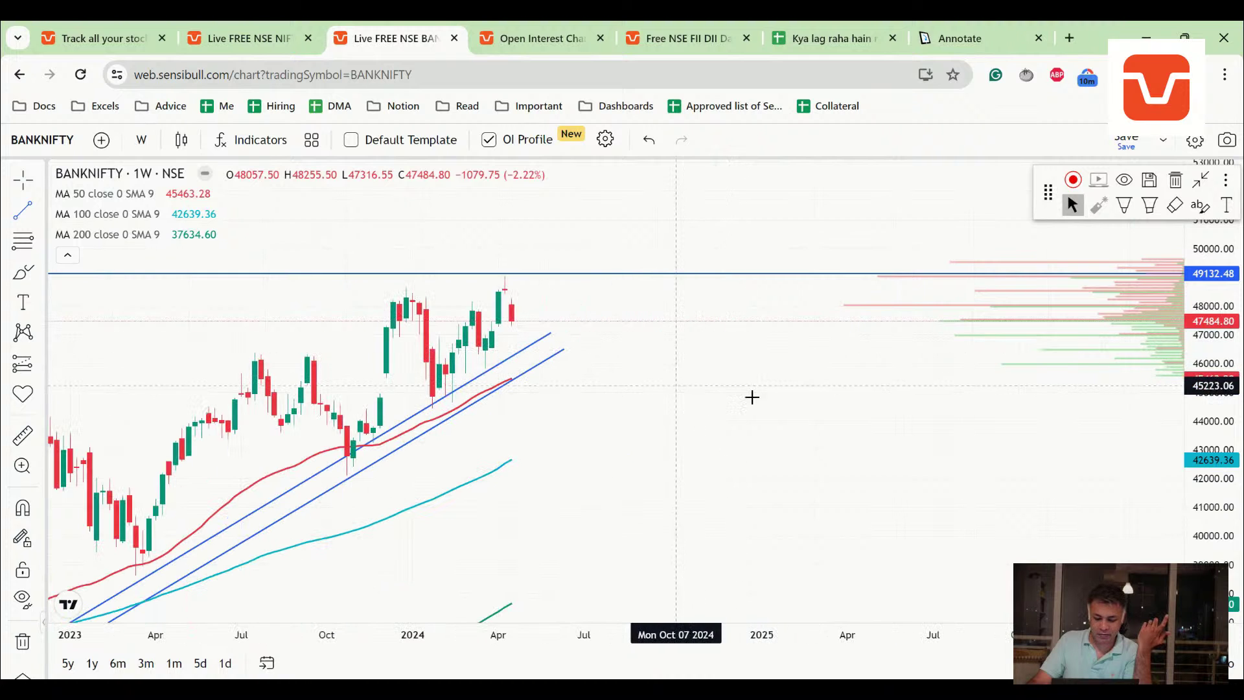
click(683, 386)
click(815, 351)
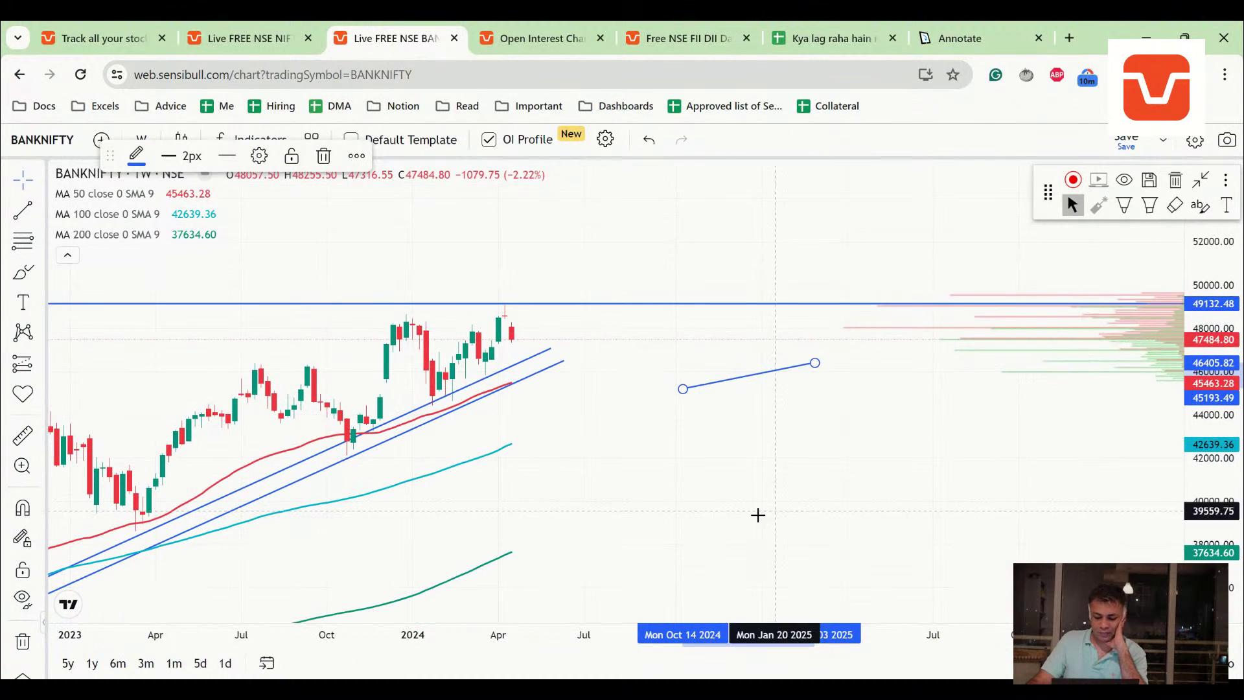
scroll(758, 515, down, 3)
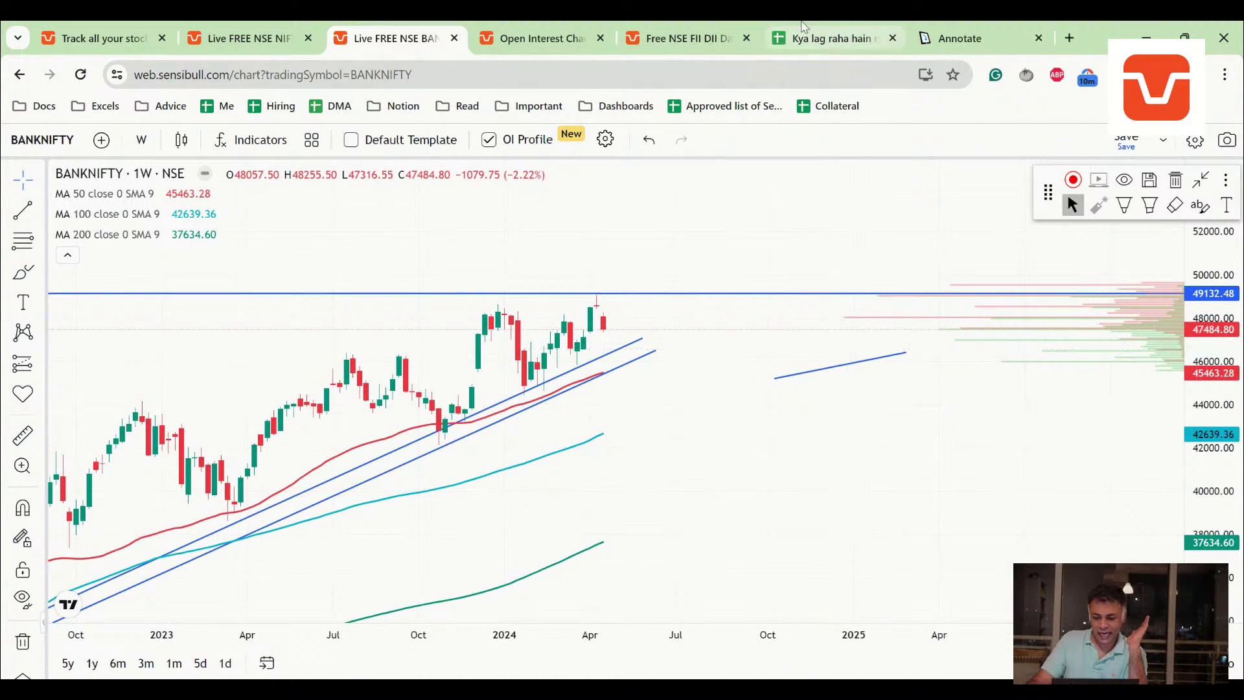
click(802, 25)
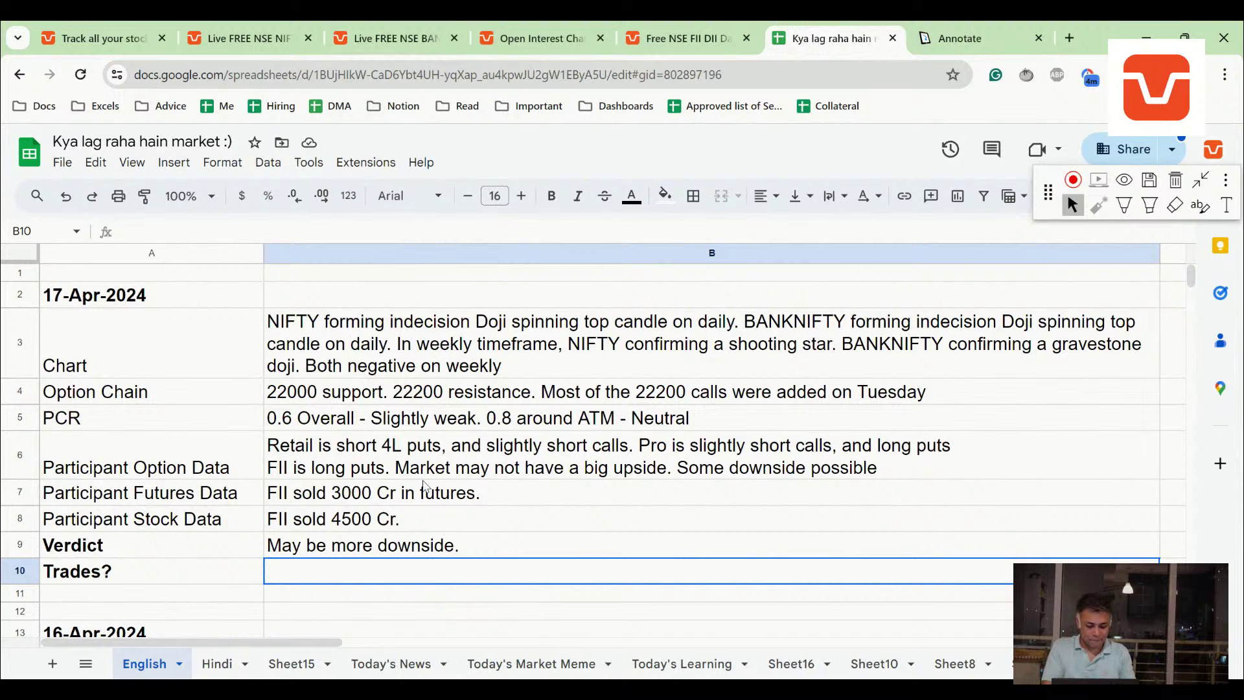
- Append 'Do not try to find the bottom till we have a support or a reversal candle' to the Verdict
text(D)
key(Escape)
key(Up)
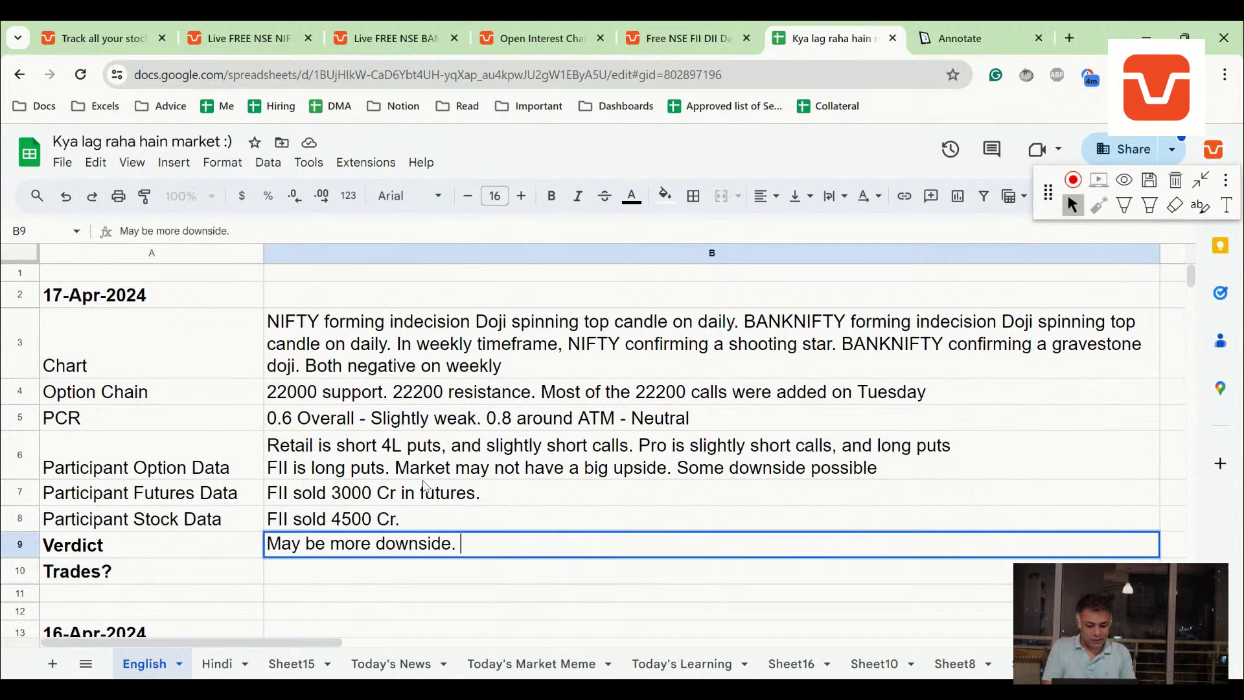
key(Return)
text(Do not )
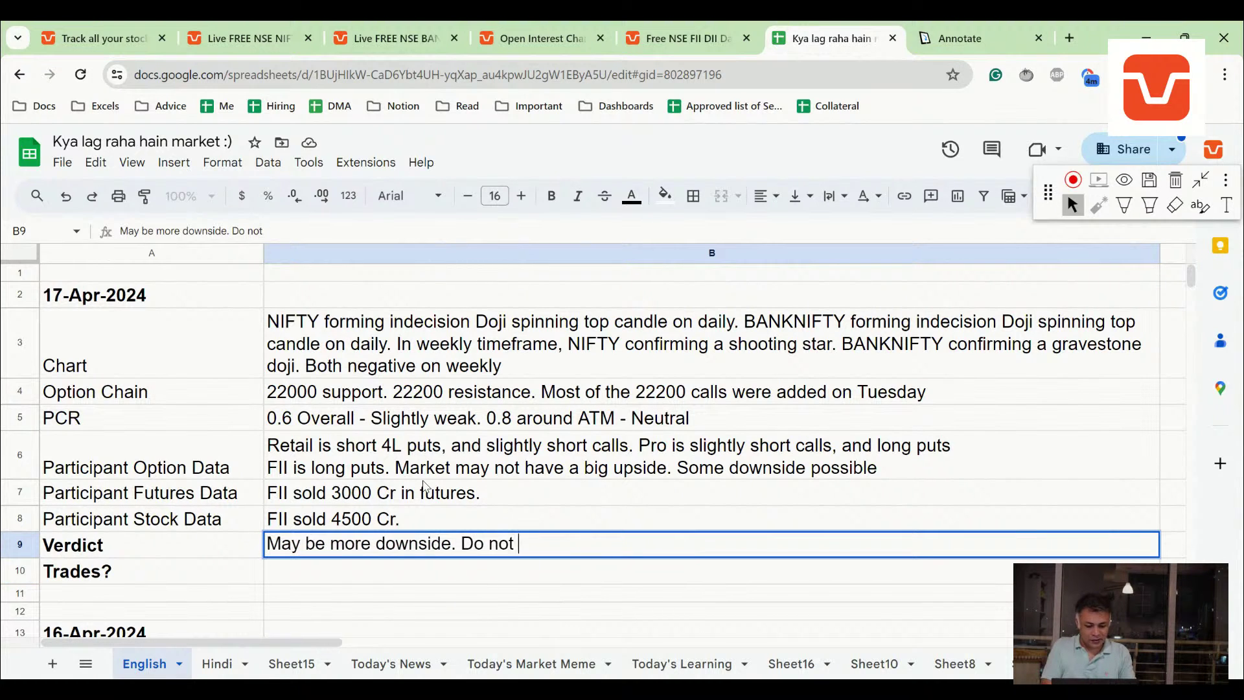
text(try to fin)
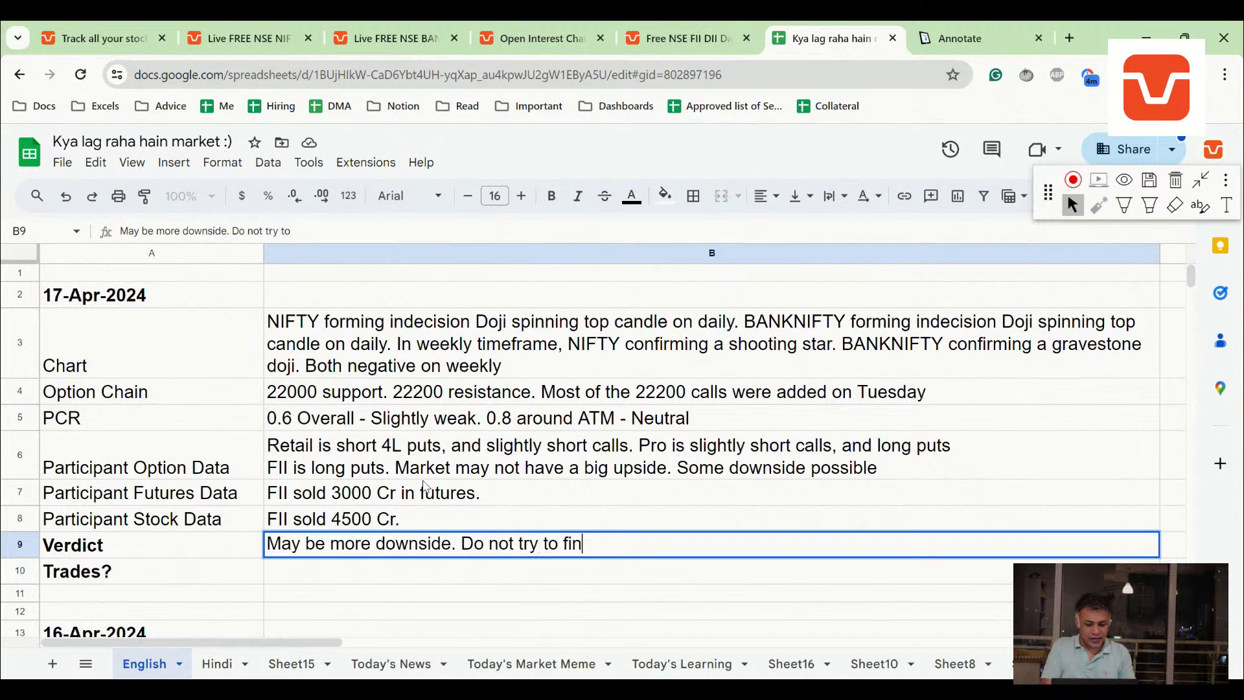
text(d the bottom till we h)
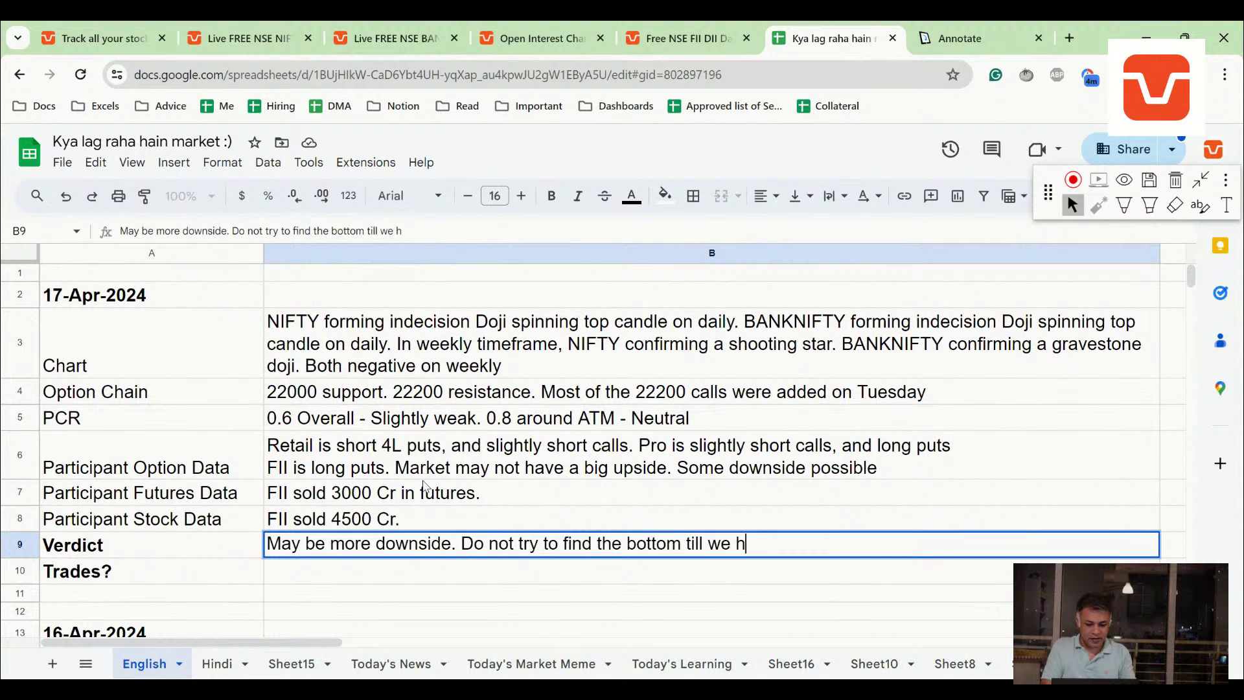
text(ave a support or )
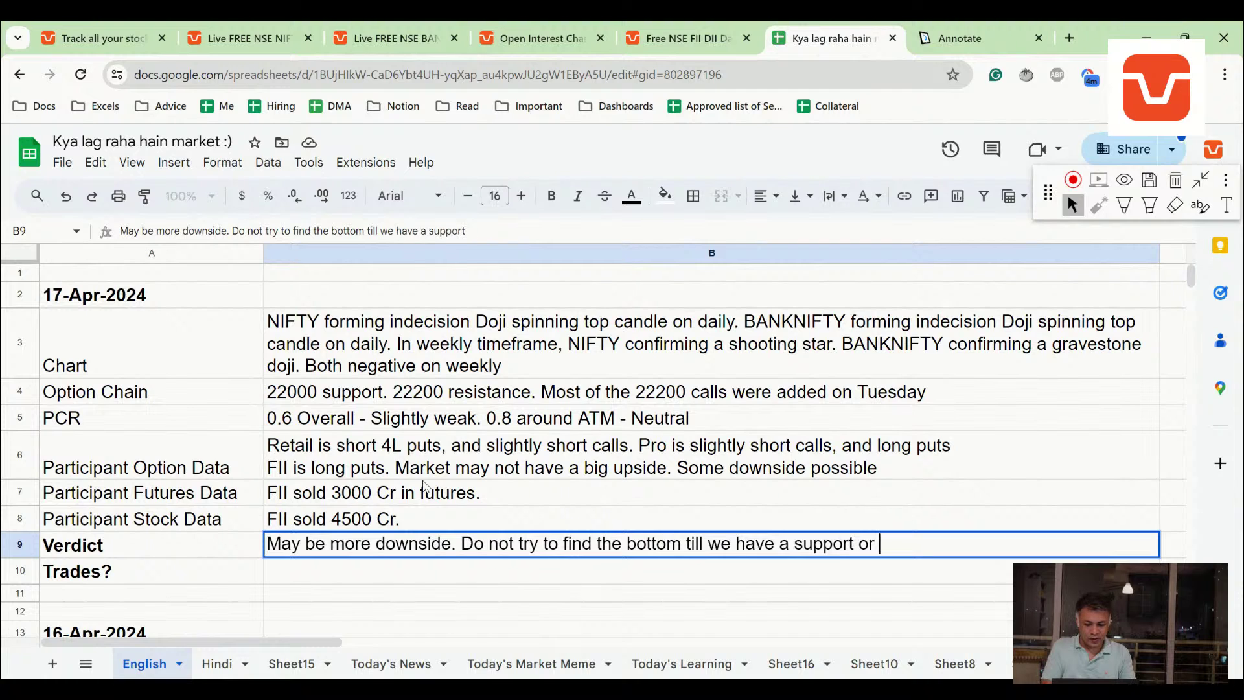
text(a revers)
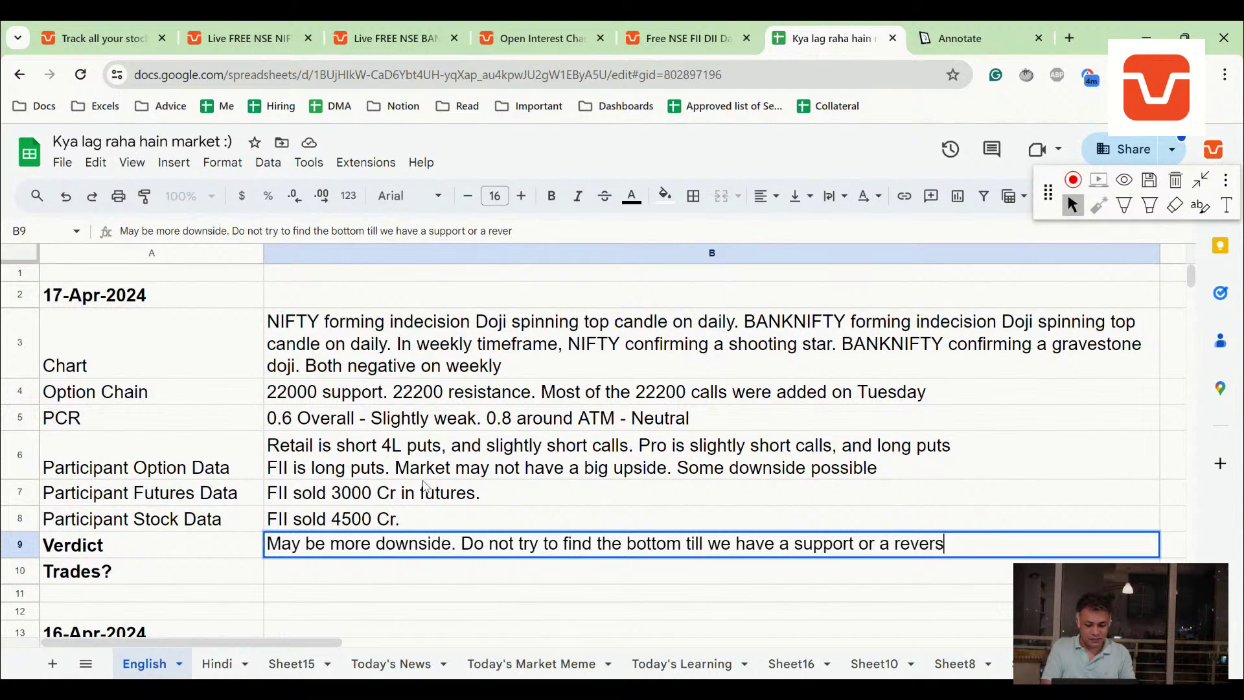
text(al candle)
key(Return)
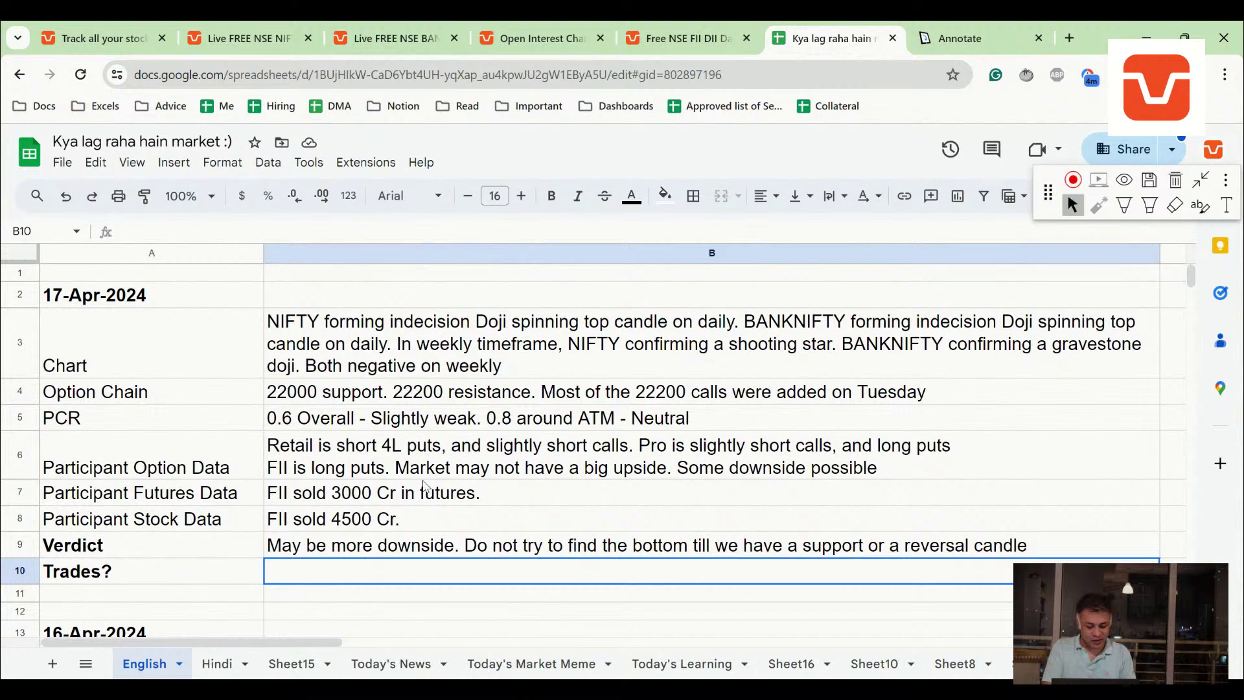
- Enter the Trades? plan: staying away tomorrow until the weekly candle gives clarity, trading on Friday's close
text(Stayon)
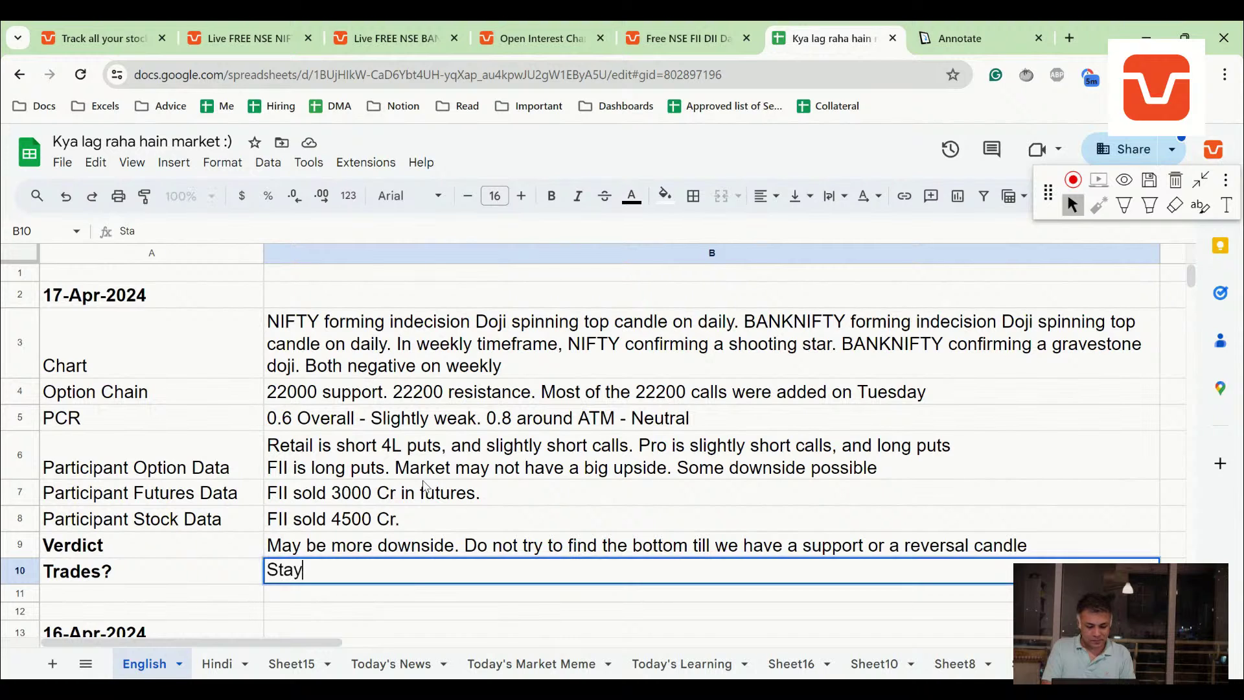
key(BackSpace)
key(BackSpace)
text(ing away)
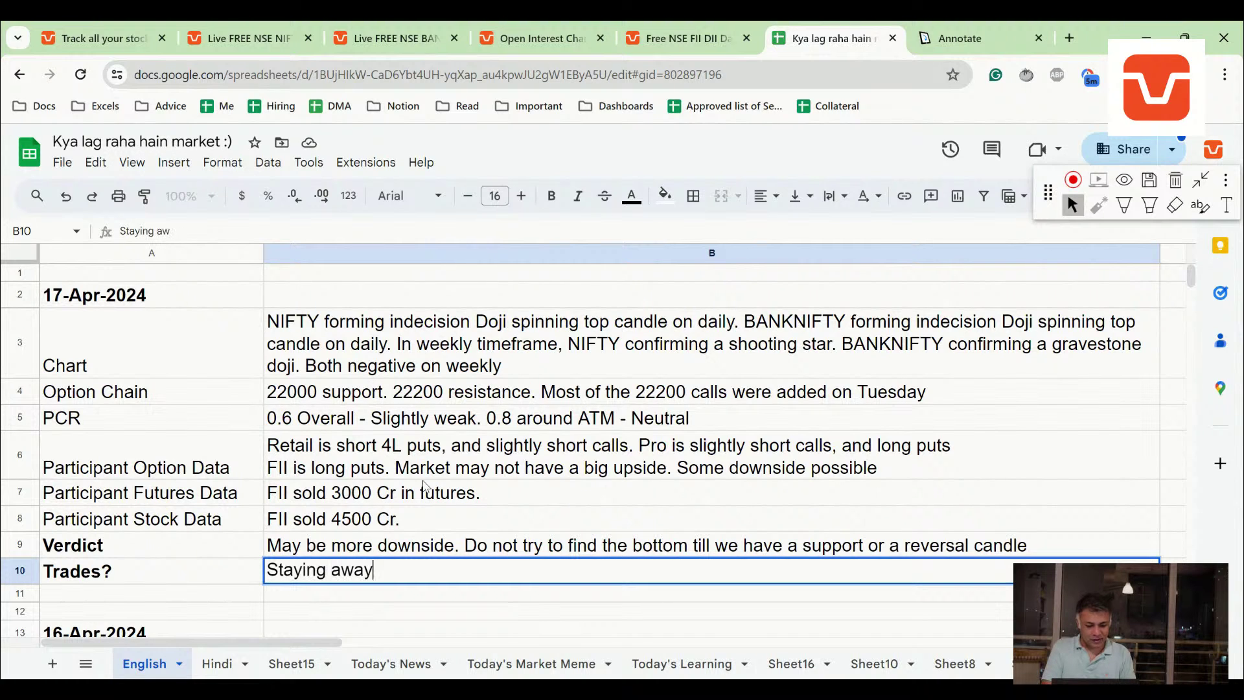
text( tomorrow. We)
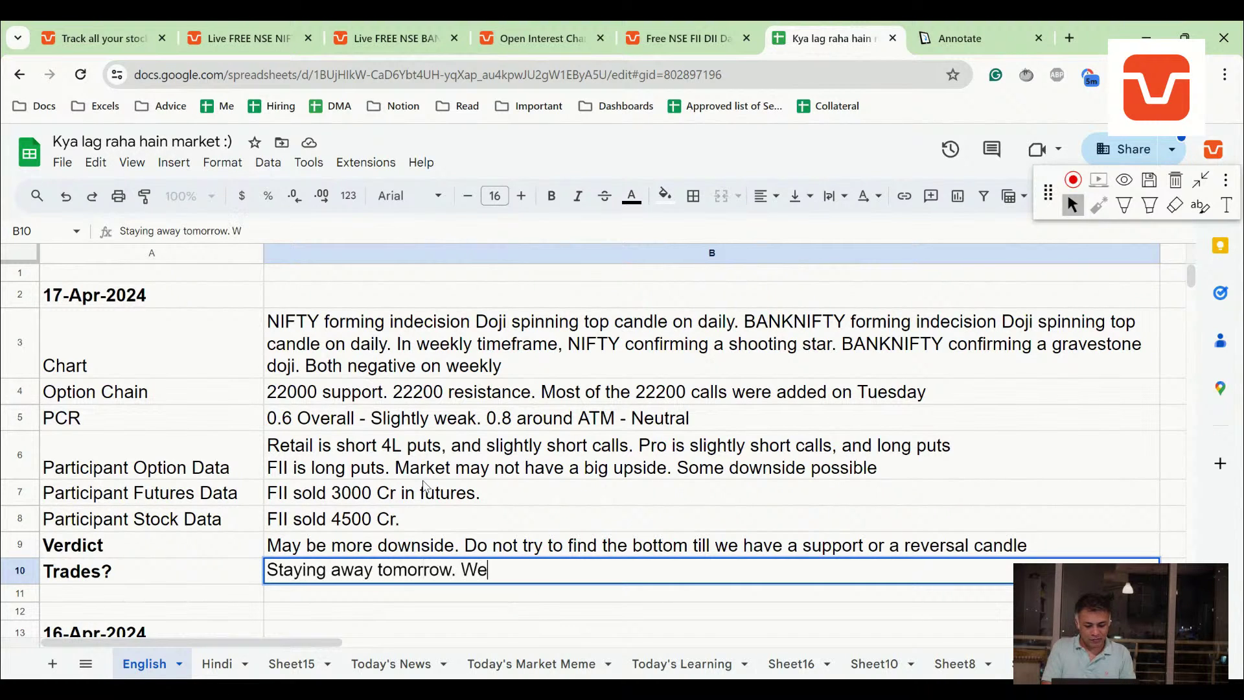
text(eky candle will )
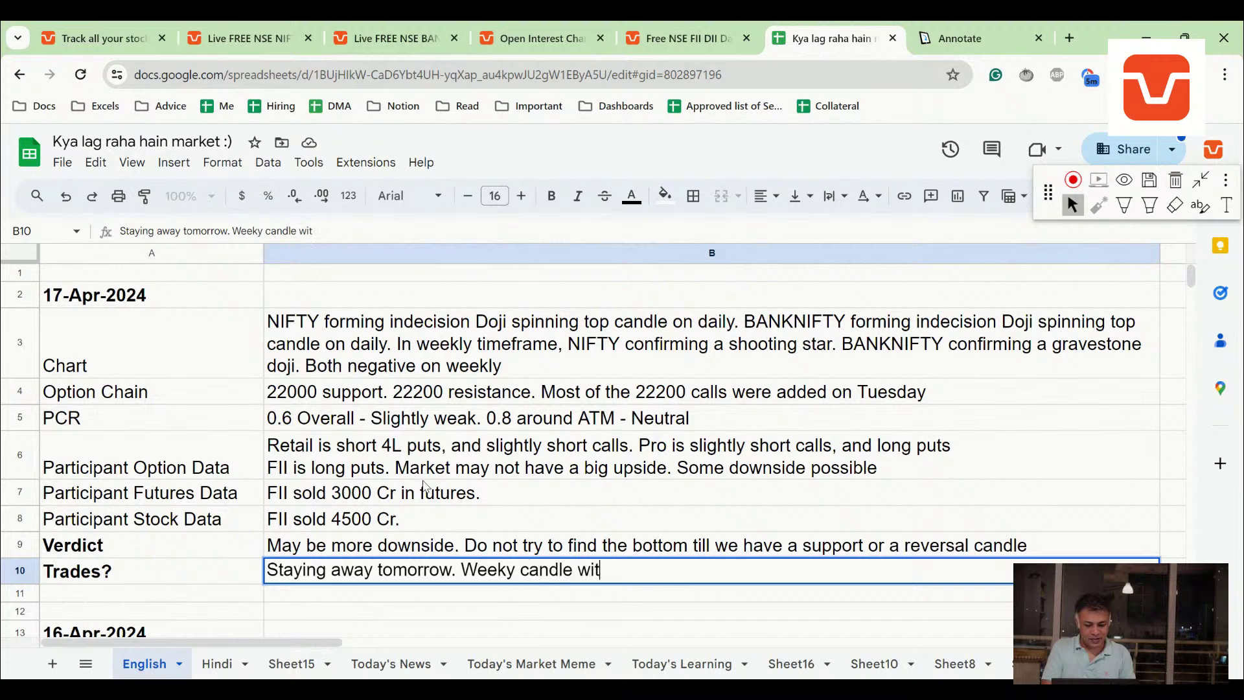
text(give better clarity. Will trade base)
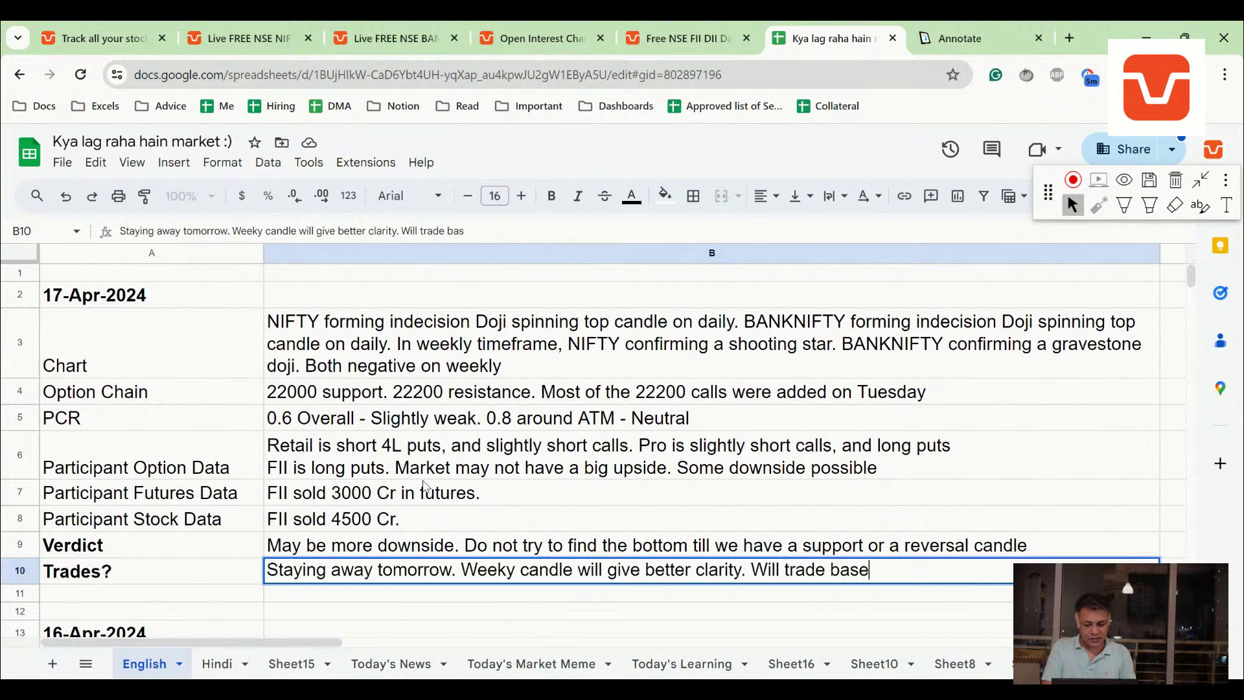
text(d on Friday's close)
key(Return)
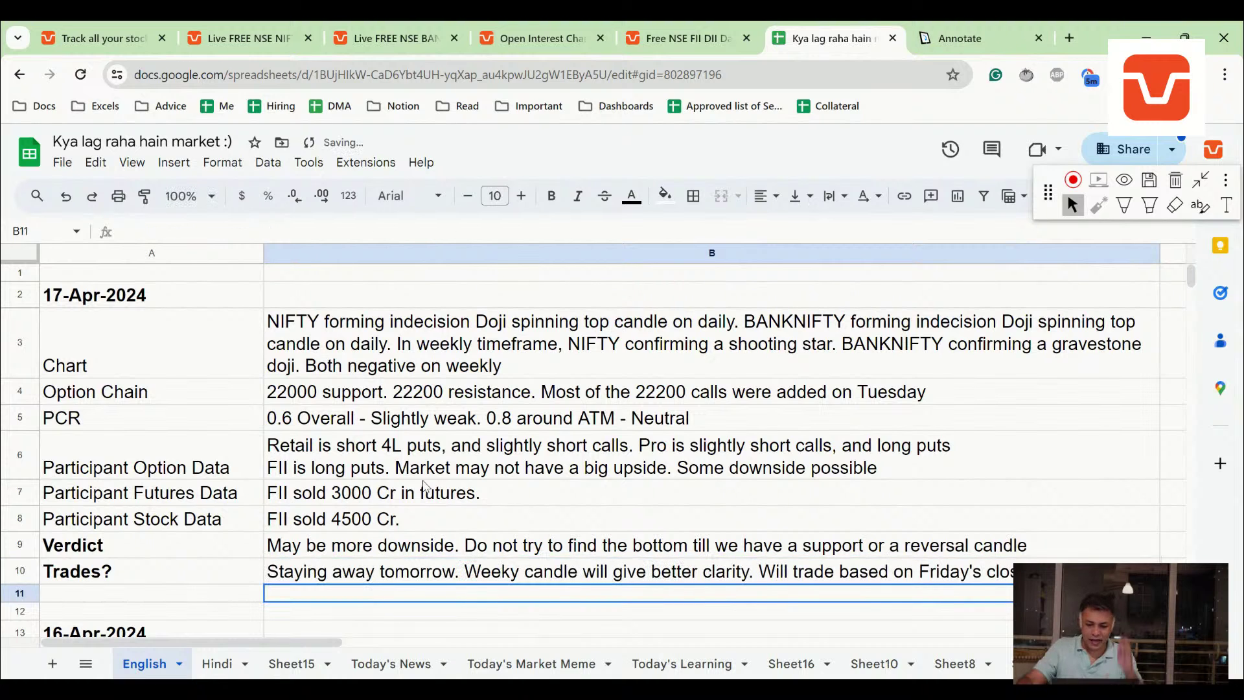
- Put the NIFTY chart on 1-day candles and select the rising channel and the 22515 line
click(295, 27)
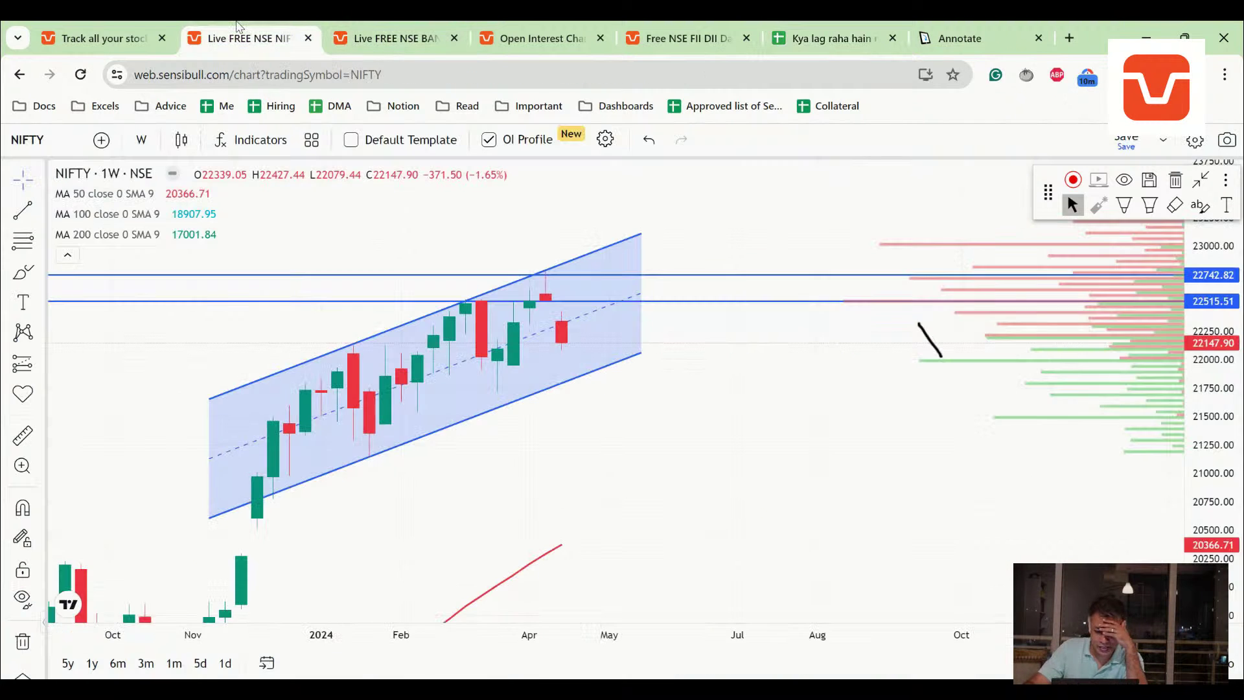
click(142, 141)
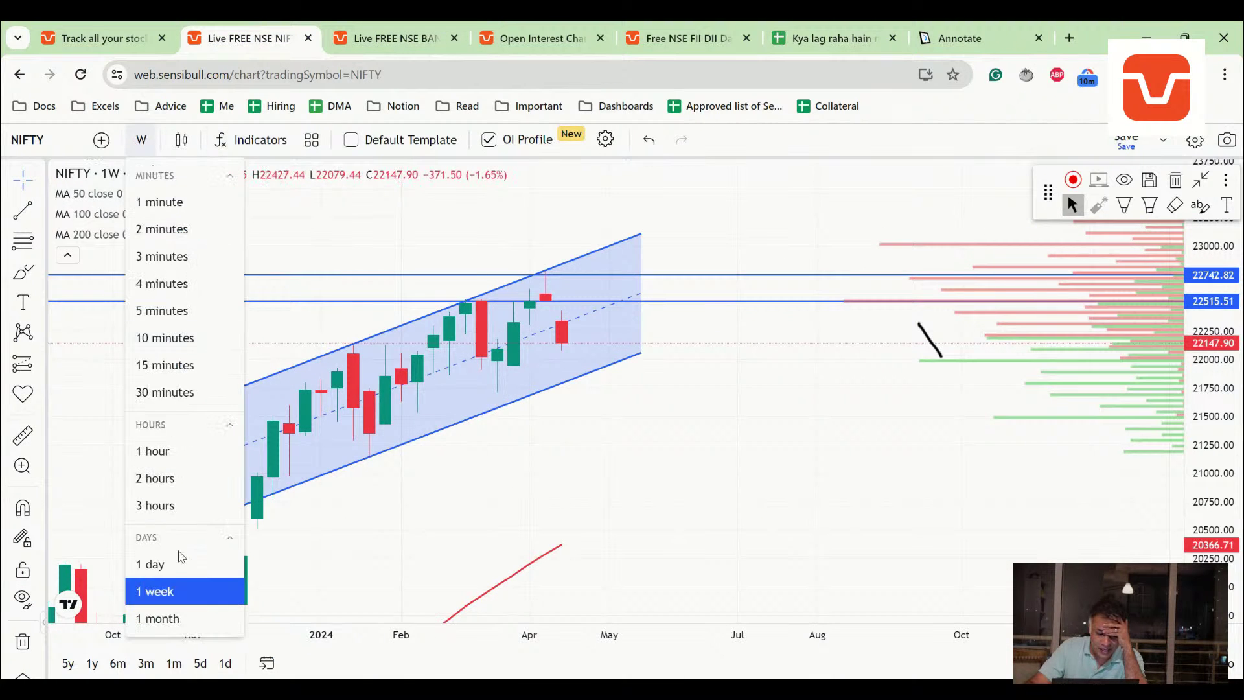
click(154, 564)
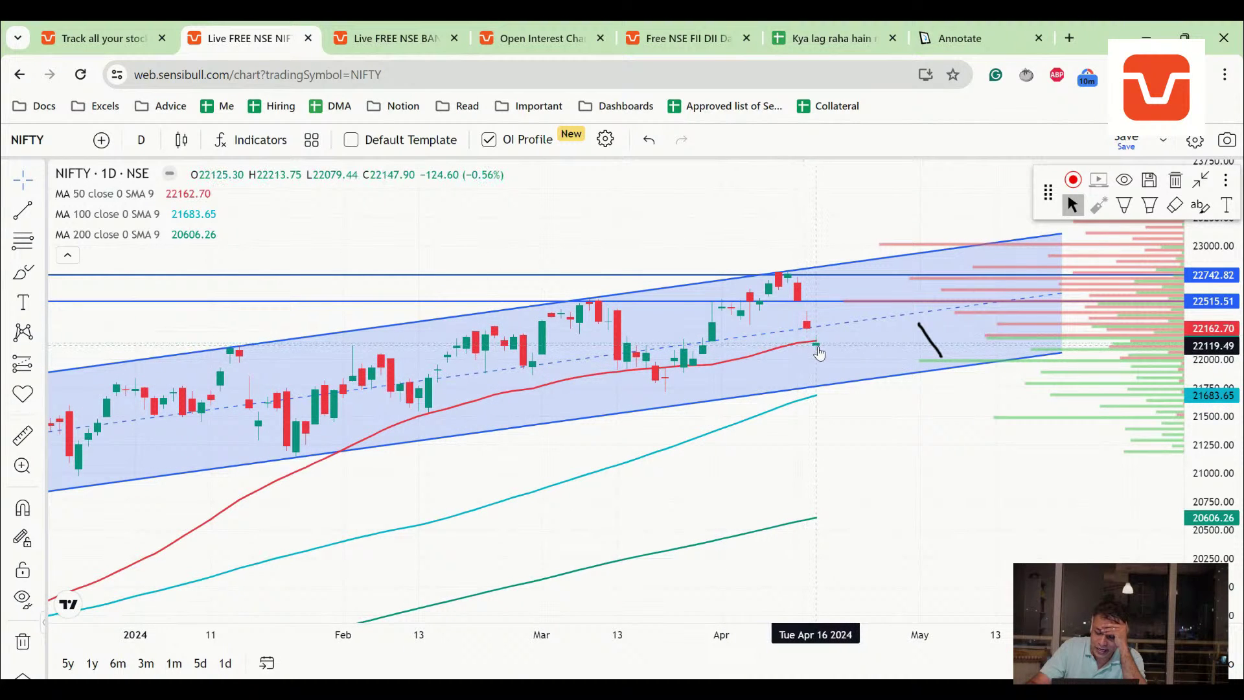
click(823, 331)
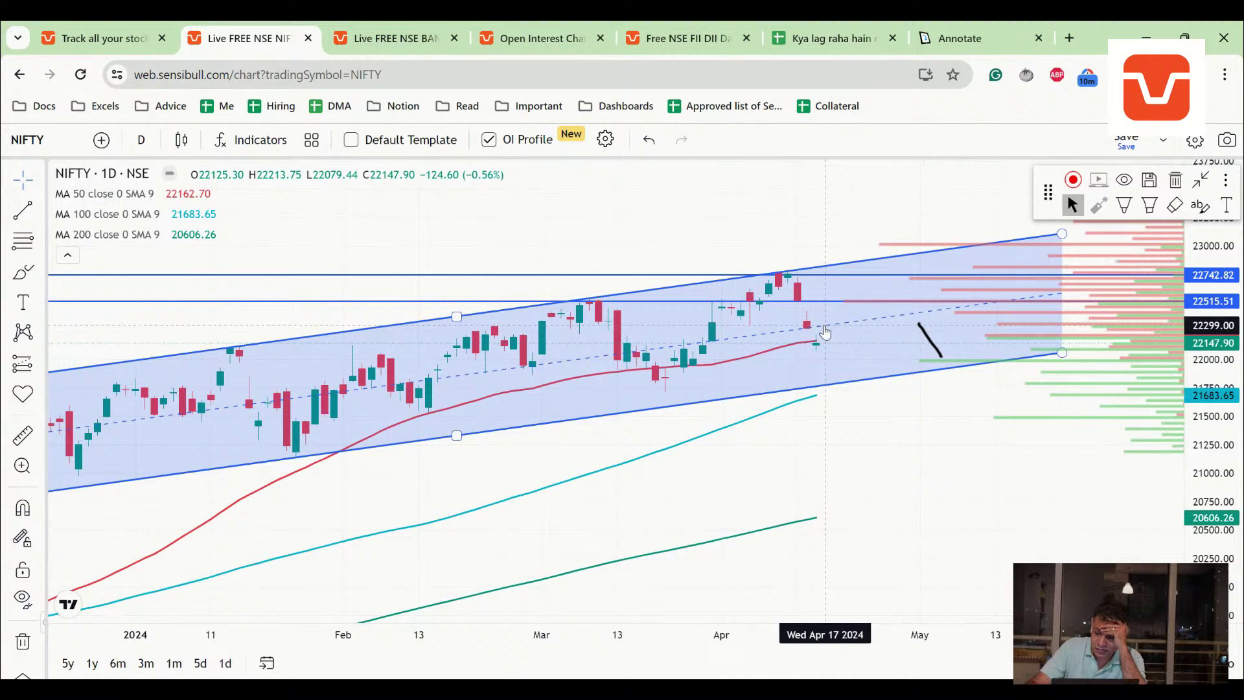
click(835, 301)
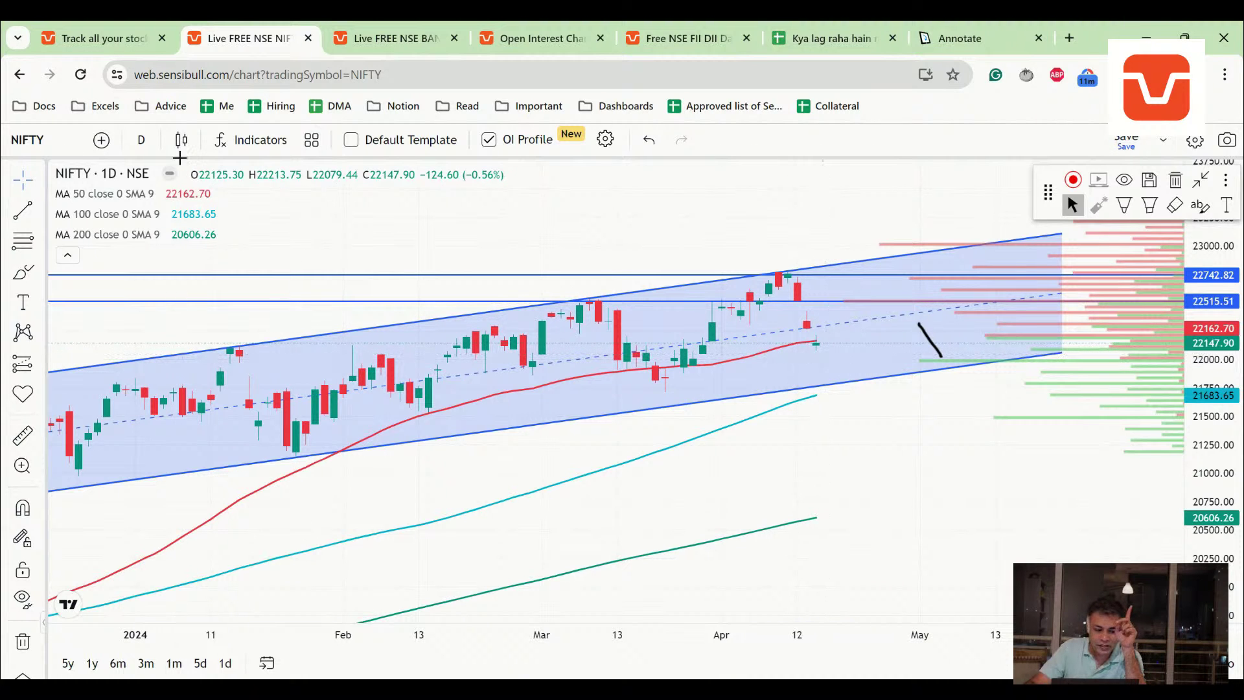
- Compare the NIFTY chart on 1-week candles, then return it to 1-day candles
click(142, 139)
click(156, 591)
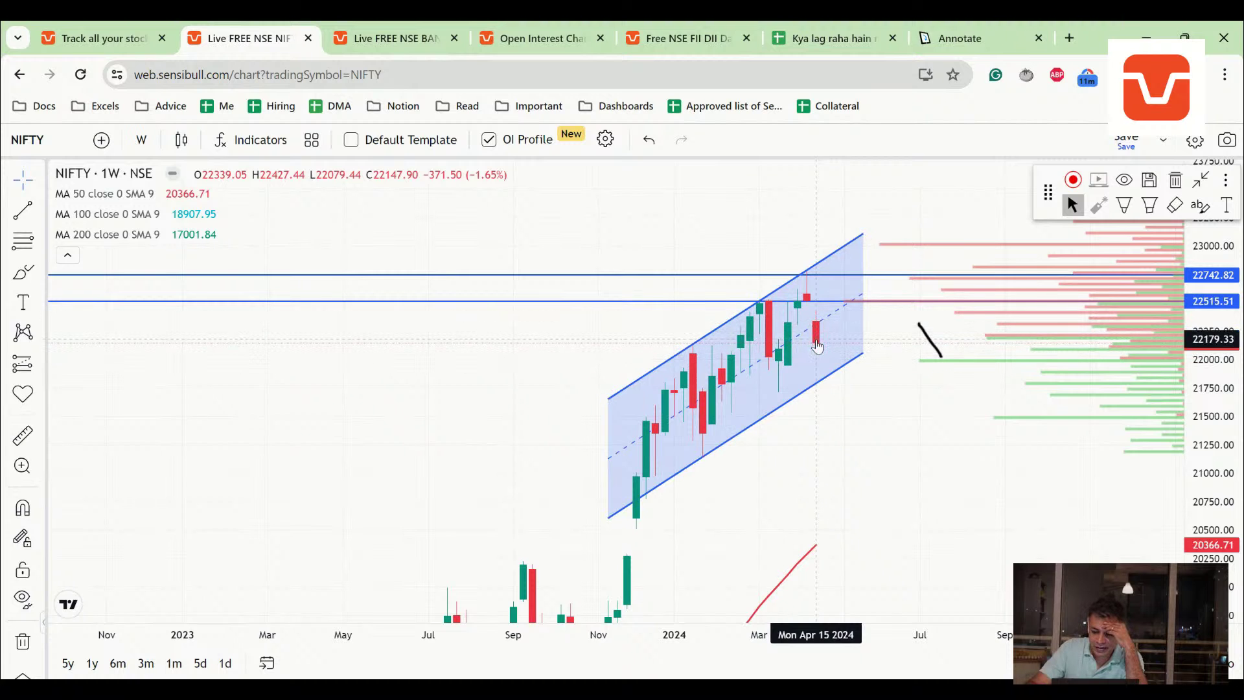
click(142, 139)
click(170, 574)
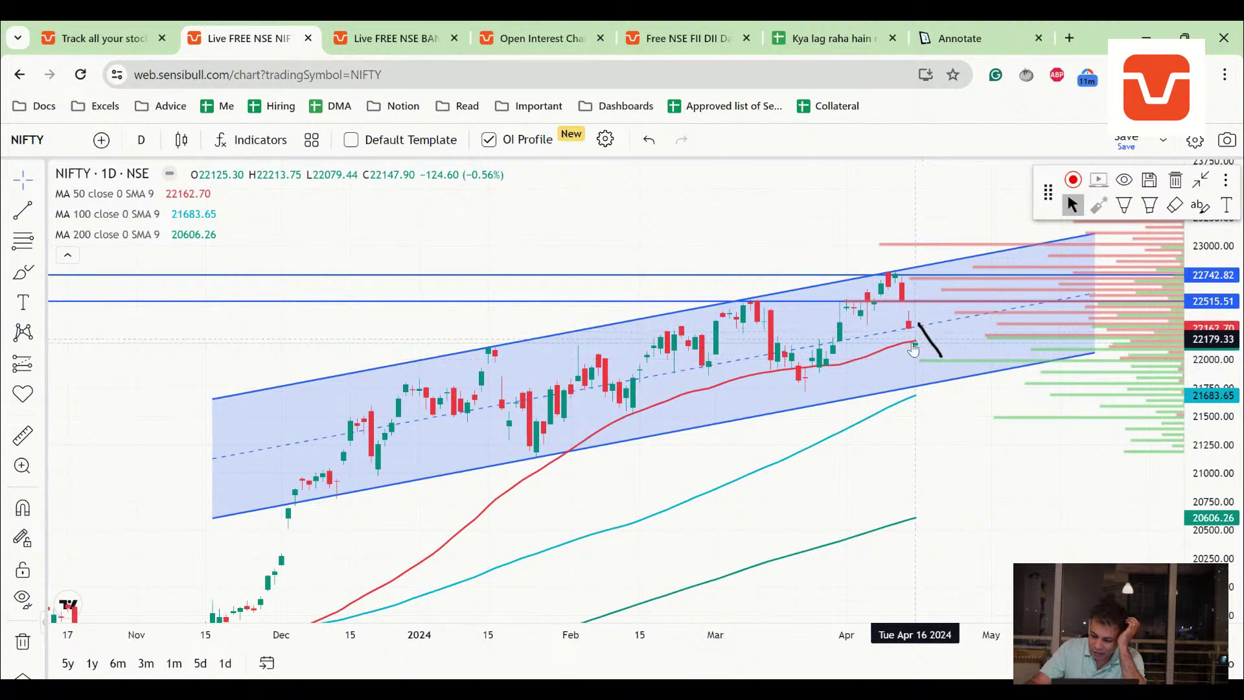
- Set the NIFTY chart to 1-week candles and inspect the rising channel around the latest red candle
click(141, 140)
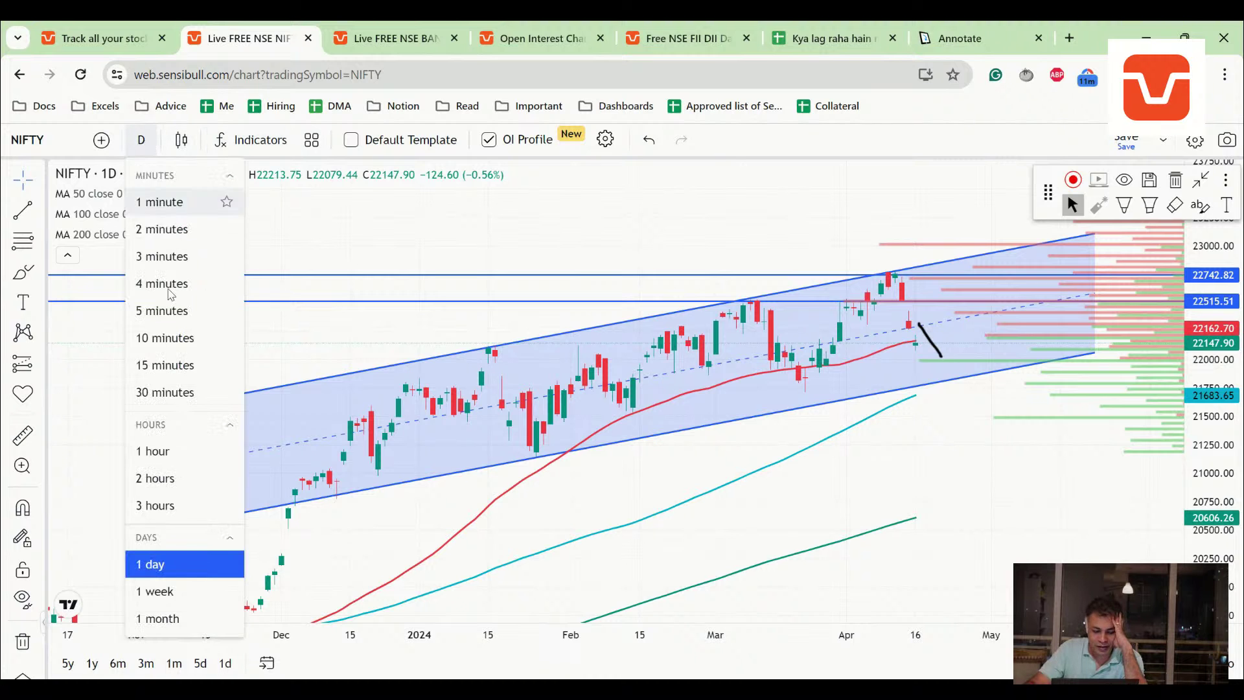
click(155, 591)
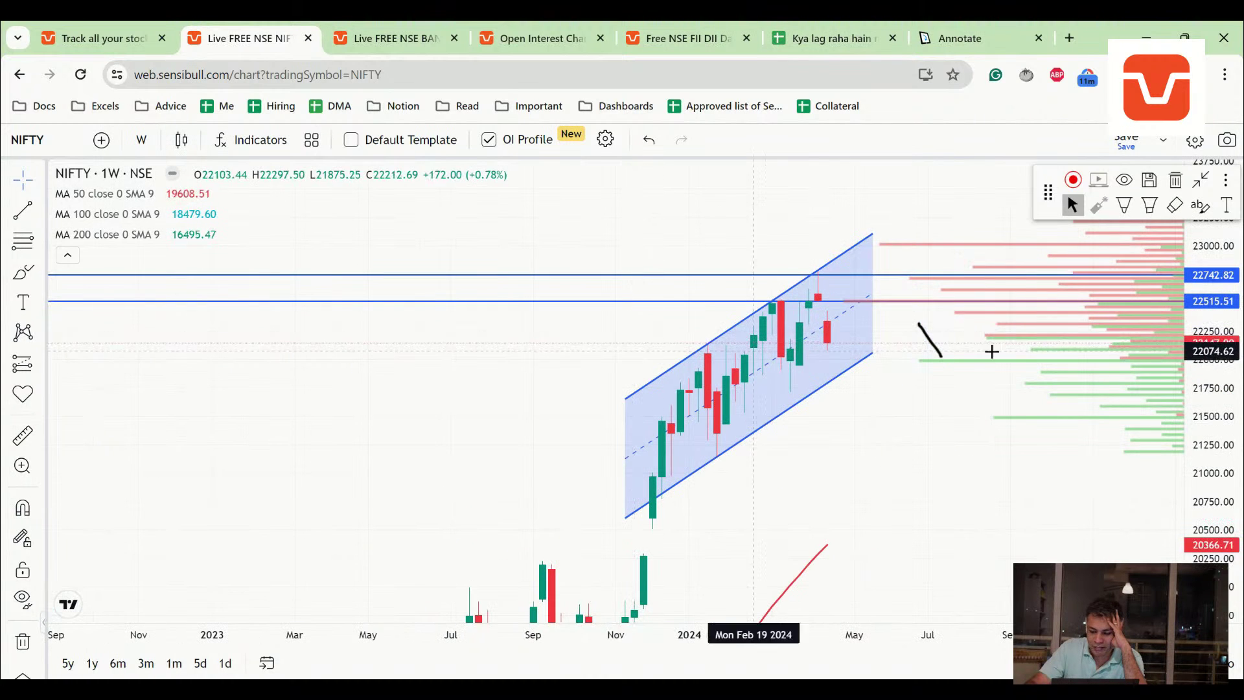
click(829, 359)
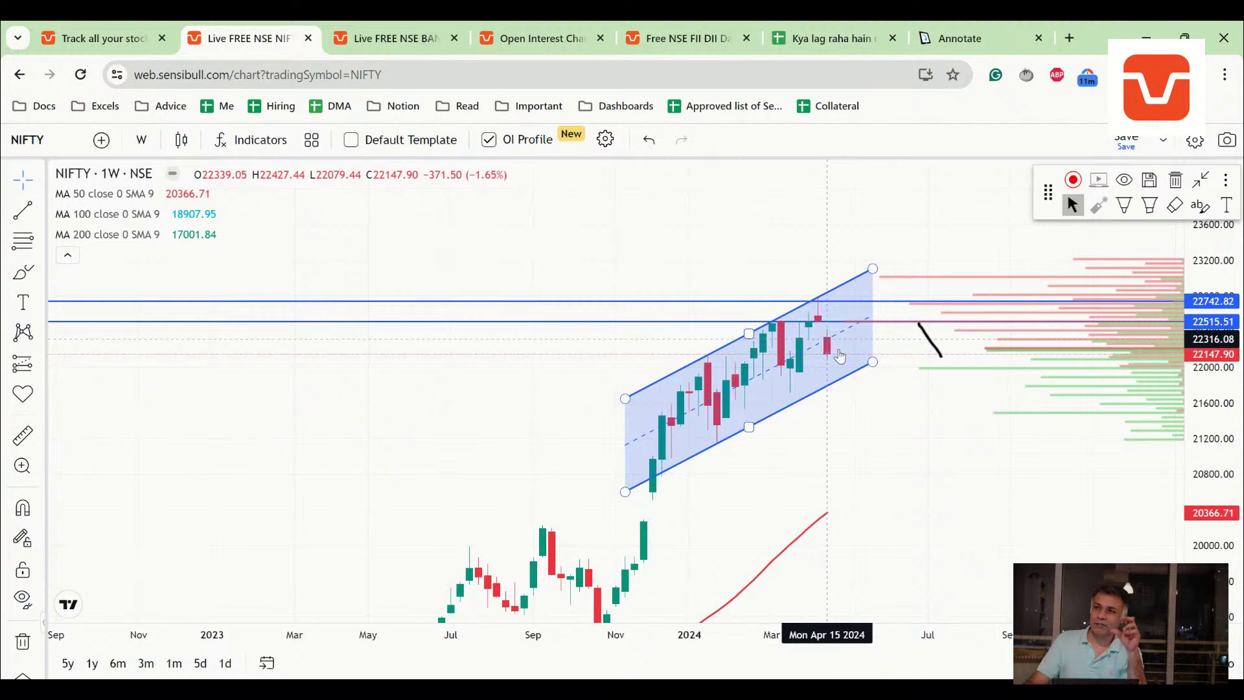
click(911, 450)
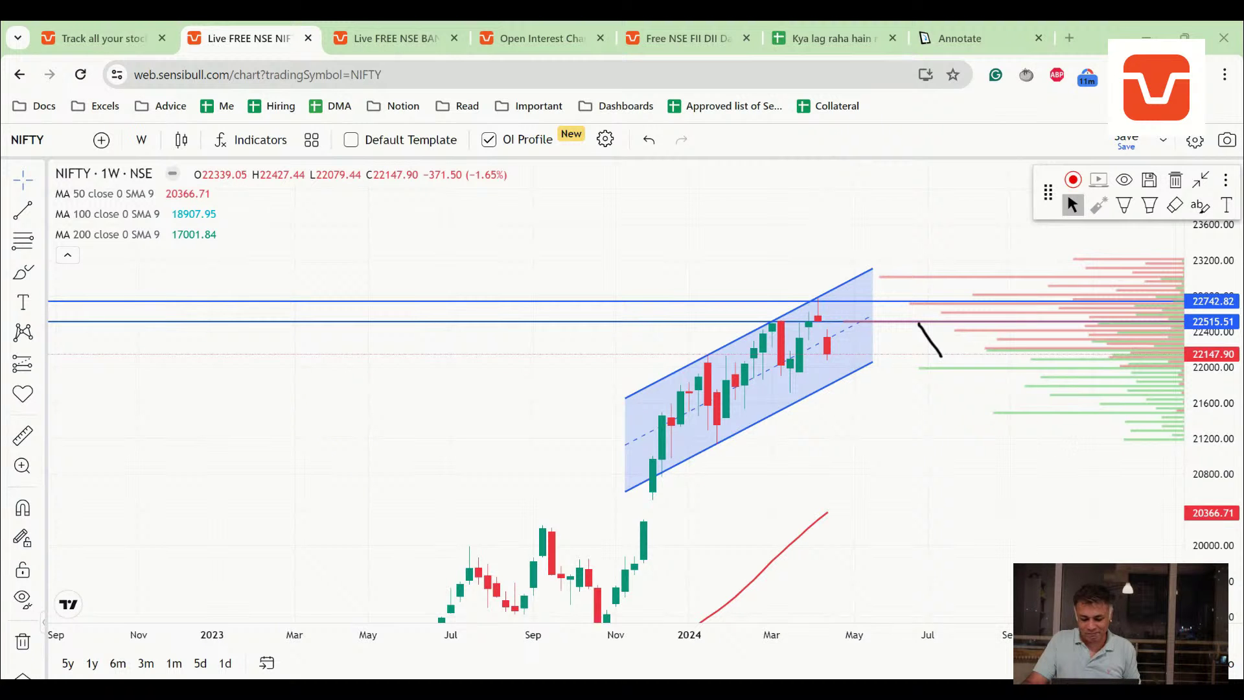
- Search the market notes sheet for 'weekl' and 'weakl', then close the search
click(830, 38)
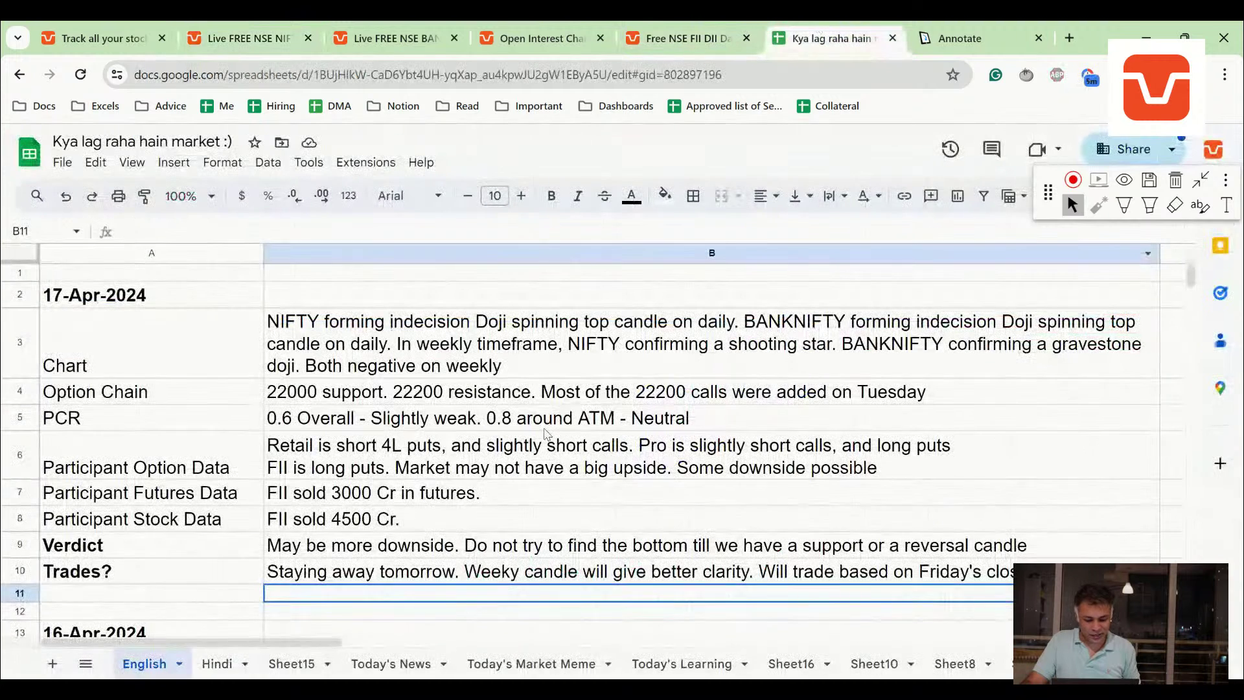
key(ctrl+f)
text(weekl)
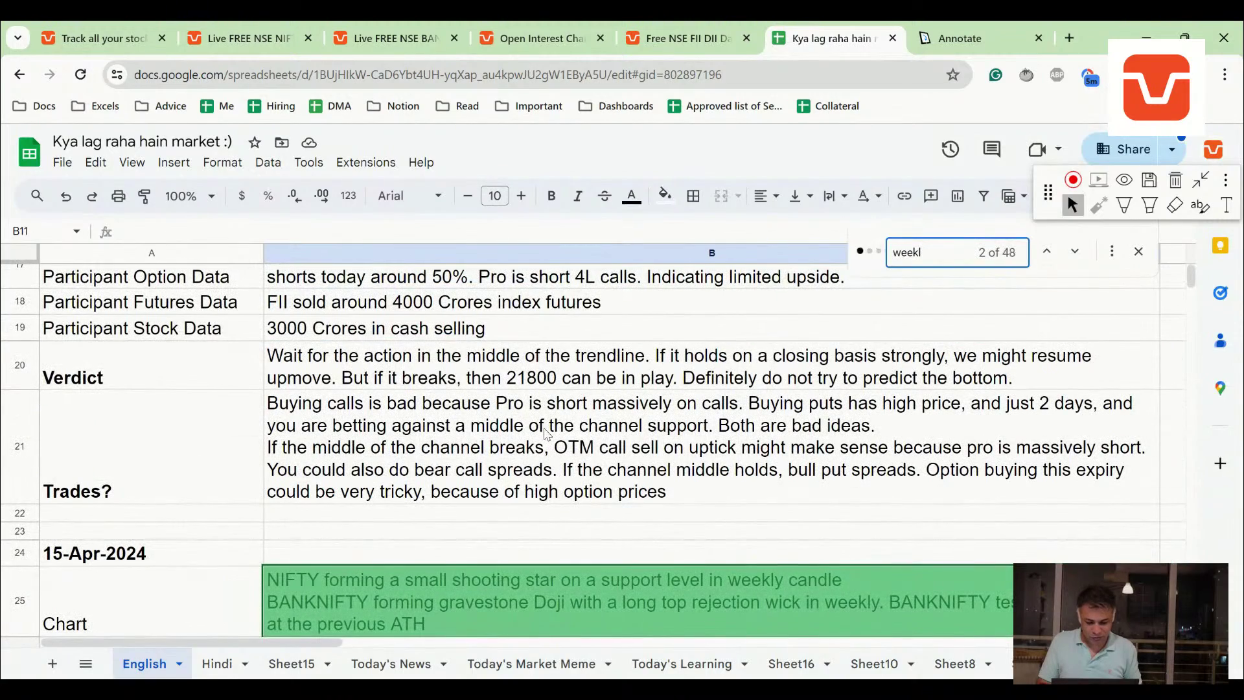
key(BackSpace)
key(BackSpace)
key(BackSpace)
key(BackSpace)
key(BackSpace)
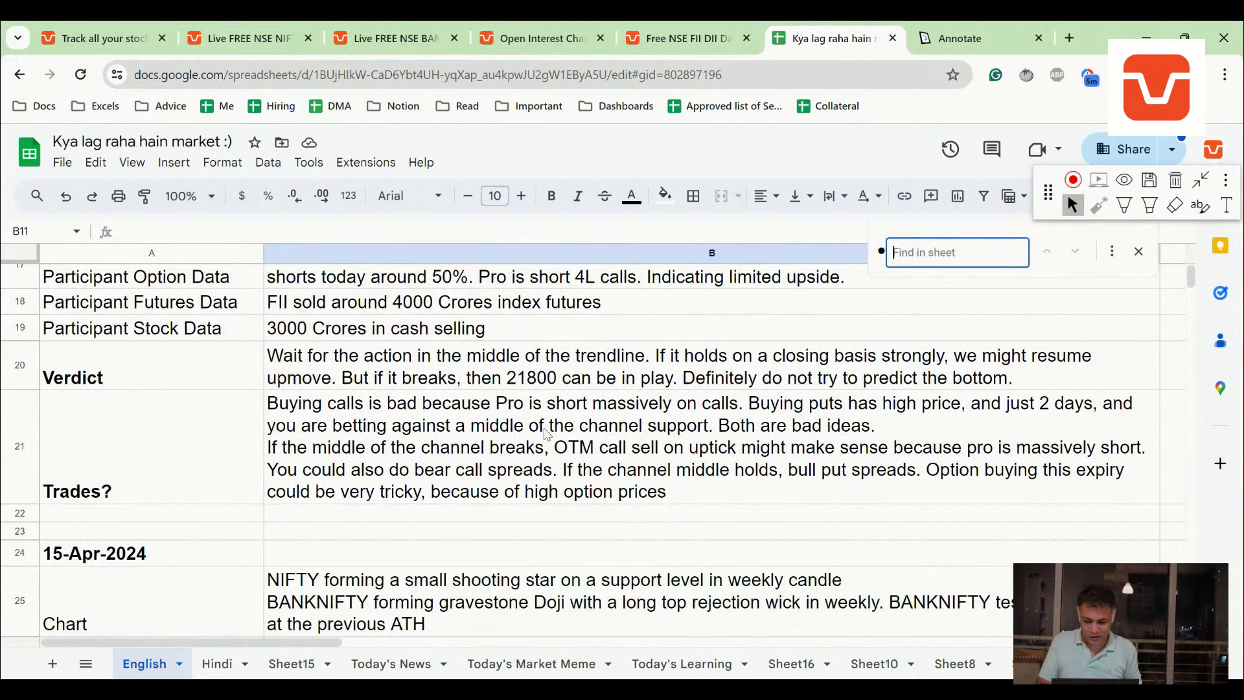
text(weakl)
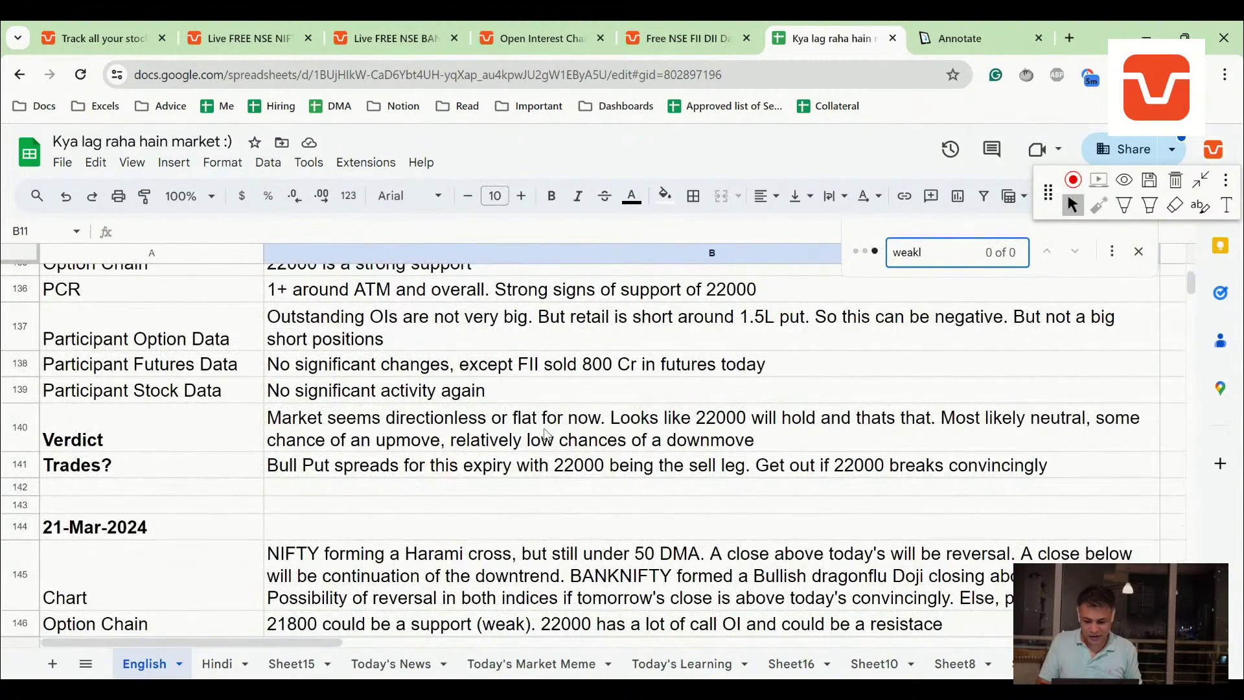
key(Escape)
scroll(542, 437, up, 4)
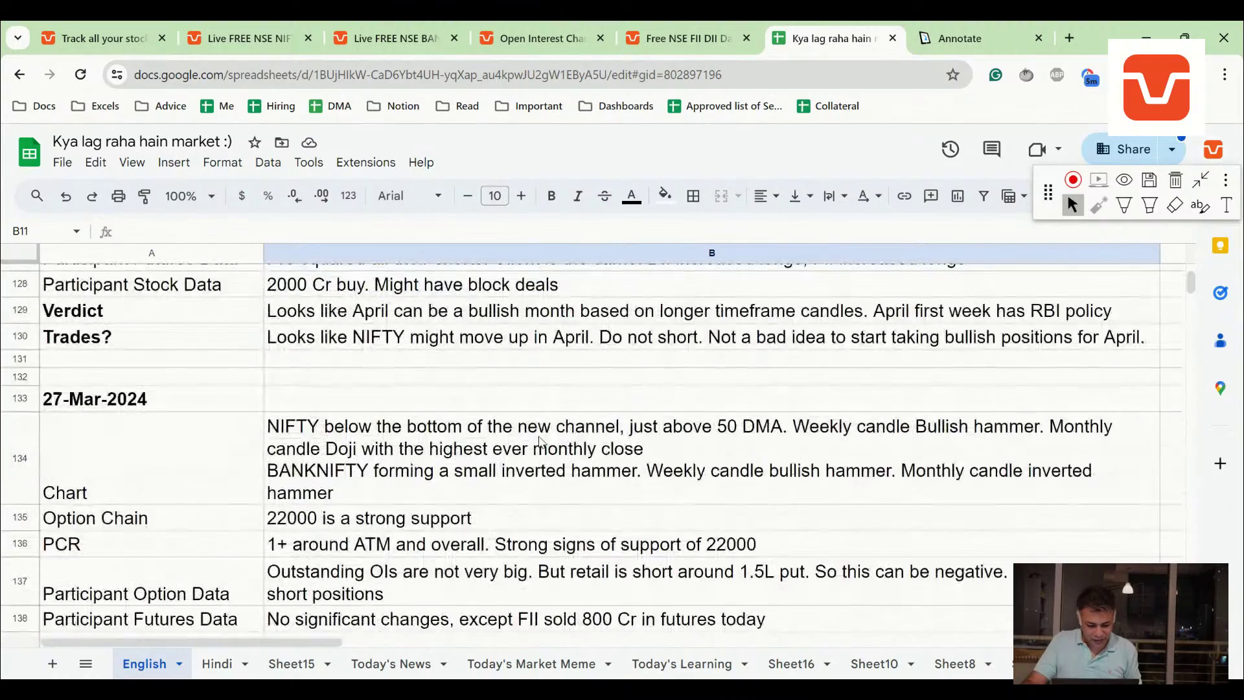
scroll(542, 440, up, 20)
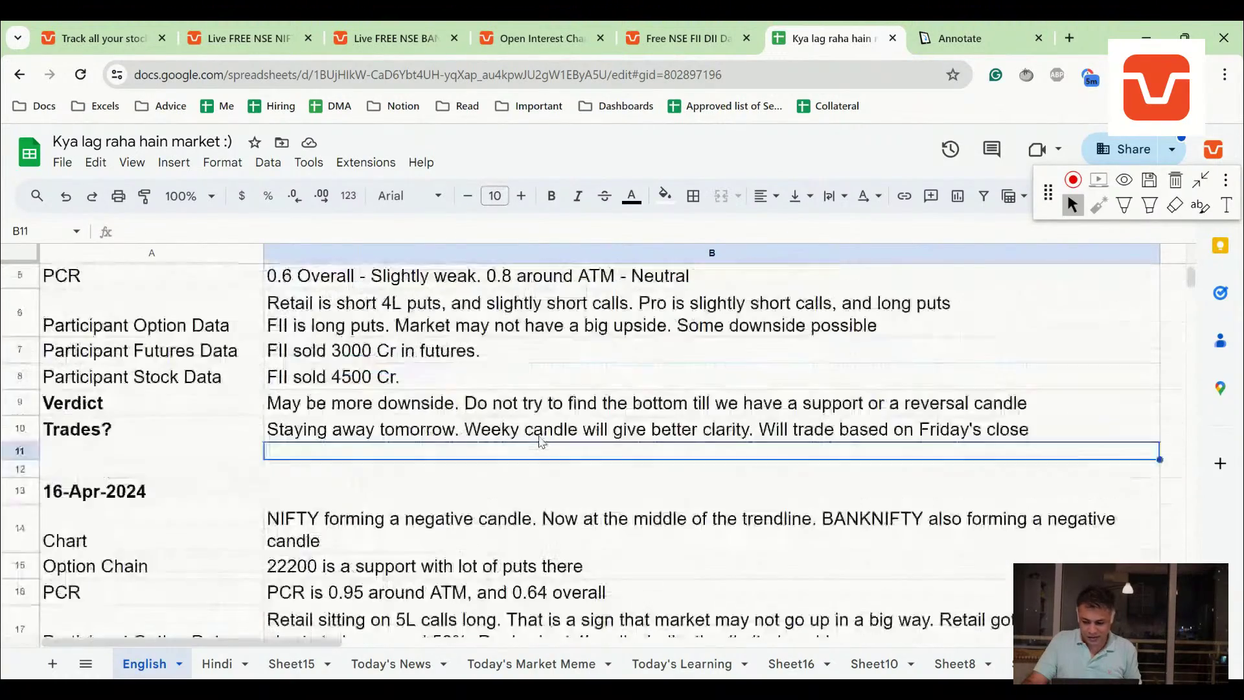
scroll(542, 441, up, 2)
- Fix 'Weeky' to 'Weekly' in the 17-Apr-2024 Trades? entry in B10
click(342, 376)
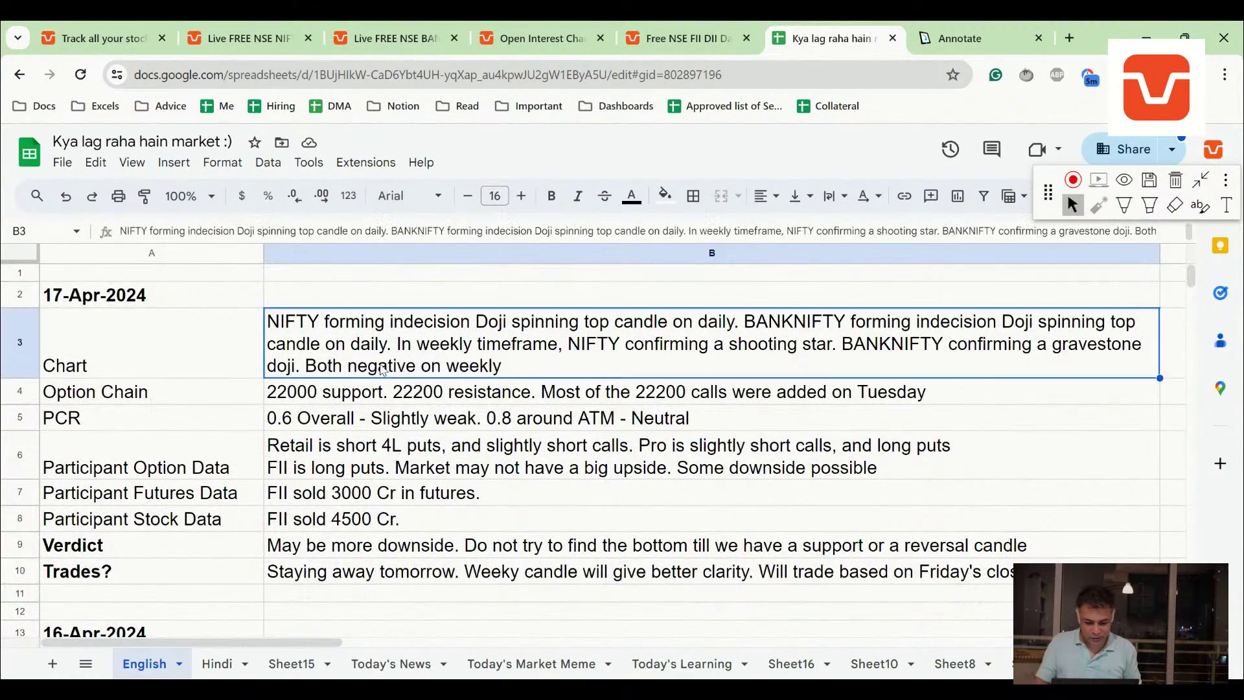
key(Down)
key(Down)
key(Down)
key(Down)
key(Down)
key(Down)
key(Down)
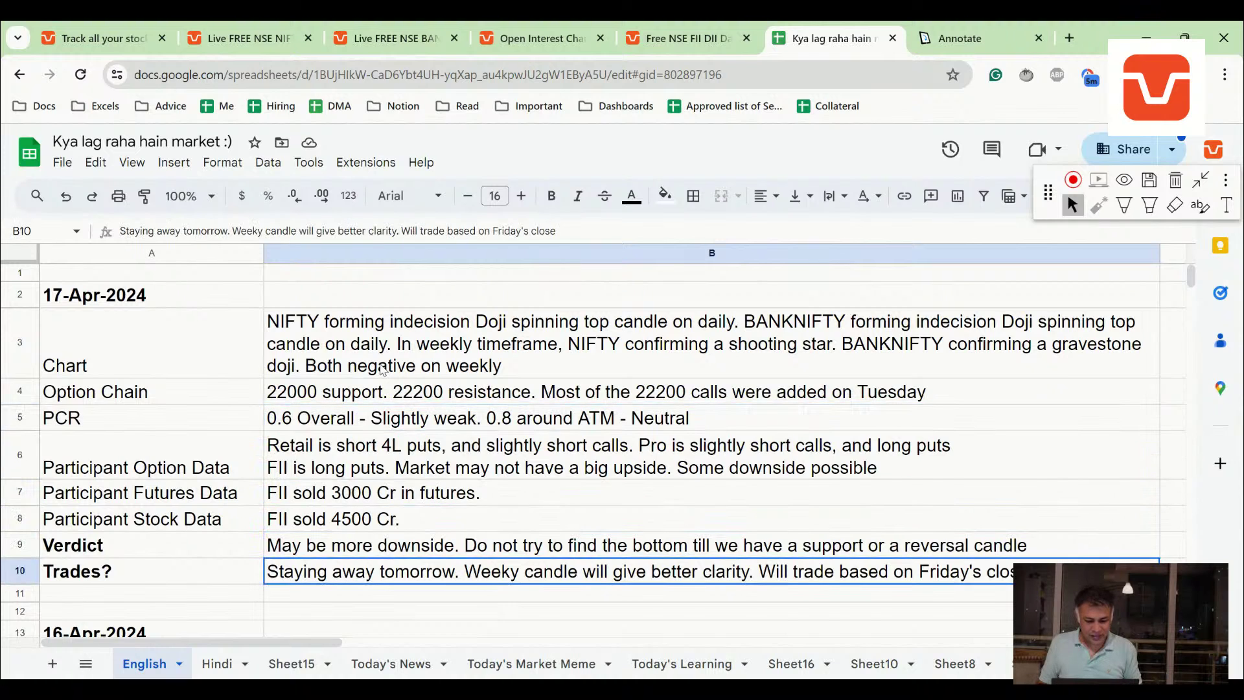
key(Return)
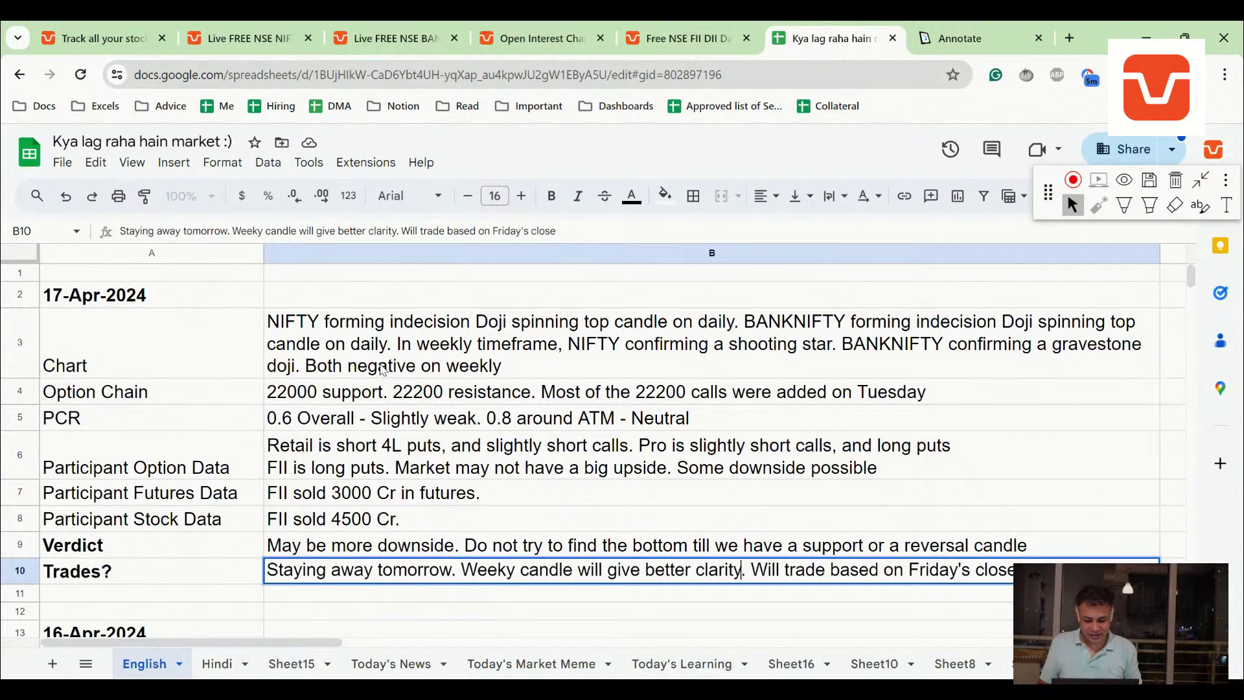
key(ctrl+Left)
key(ctrl+Left)
key(ctrl+Left)
key(ctrl+Left)
text(l)
key(Return)
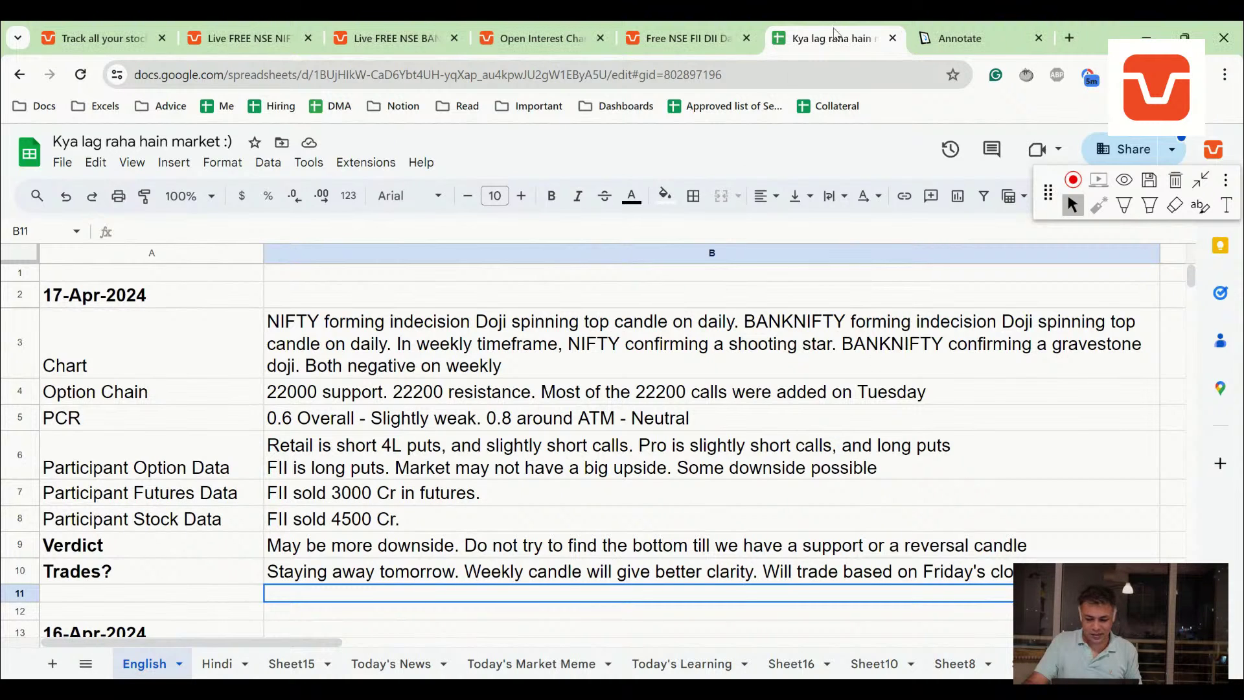
- Return to the NIFTY chart and select its parallel channel drawing
click(221, 30)
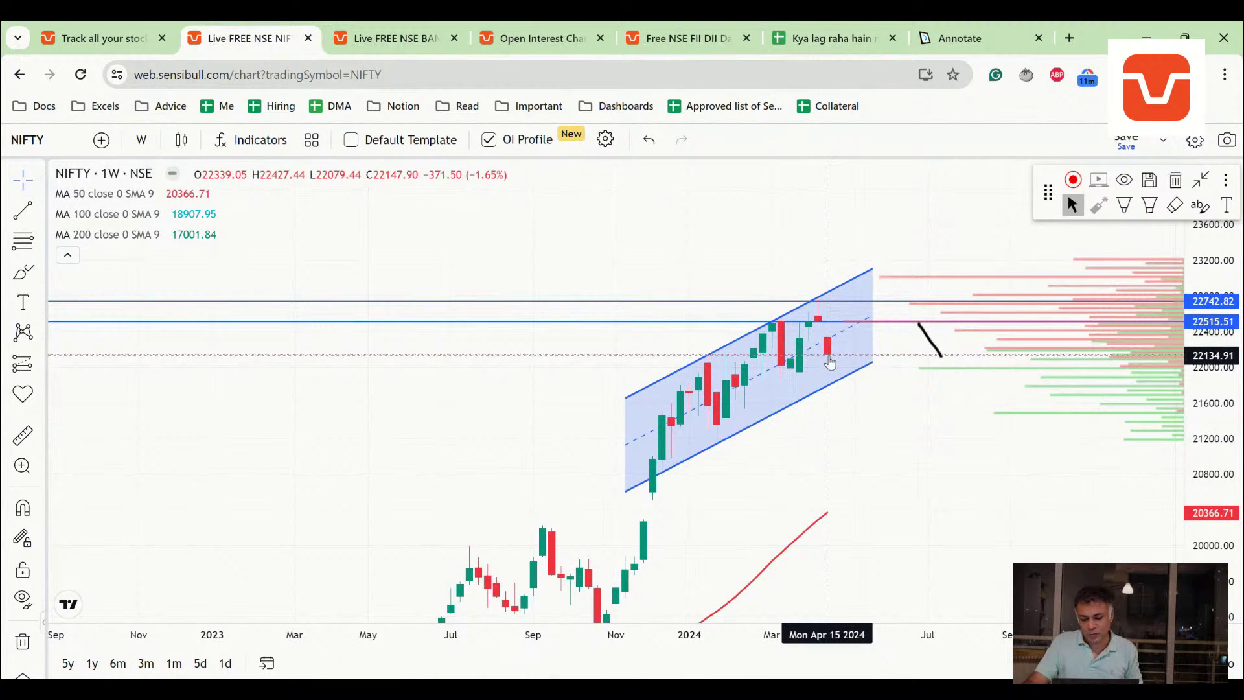
scroll(820, 362, up, 3)
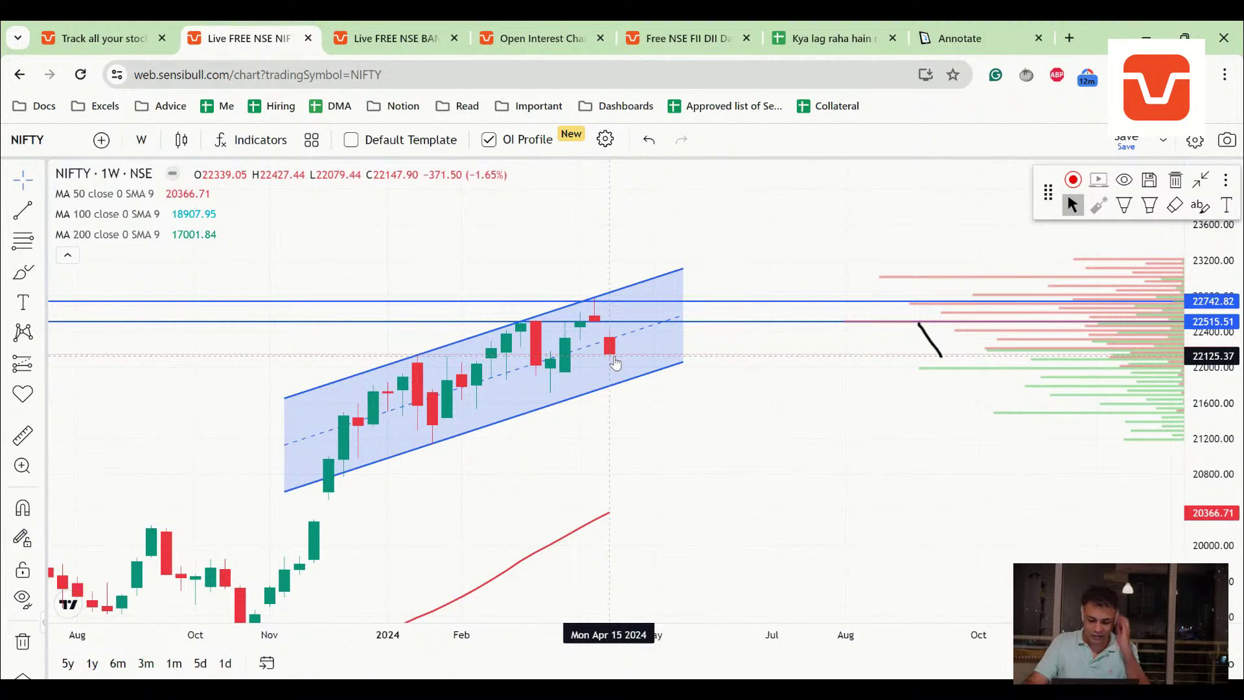
click(618, 384)
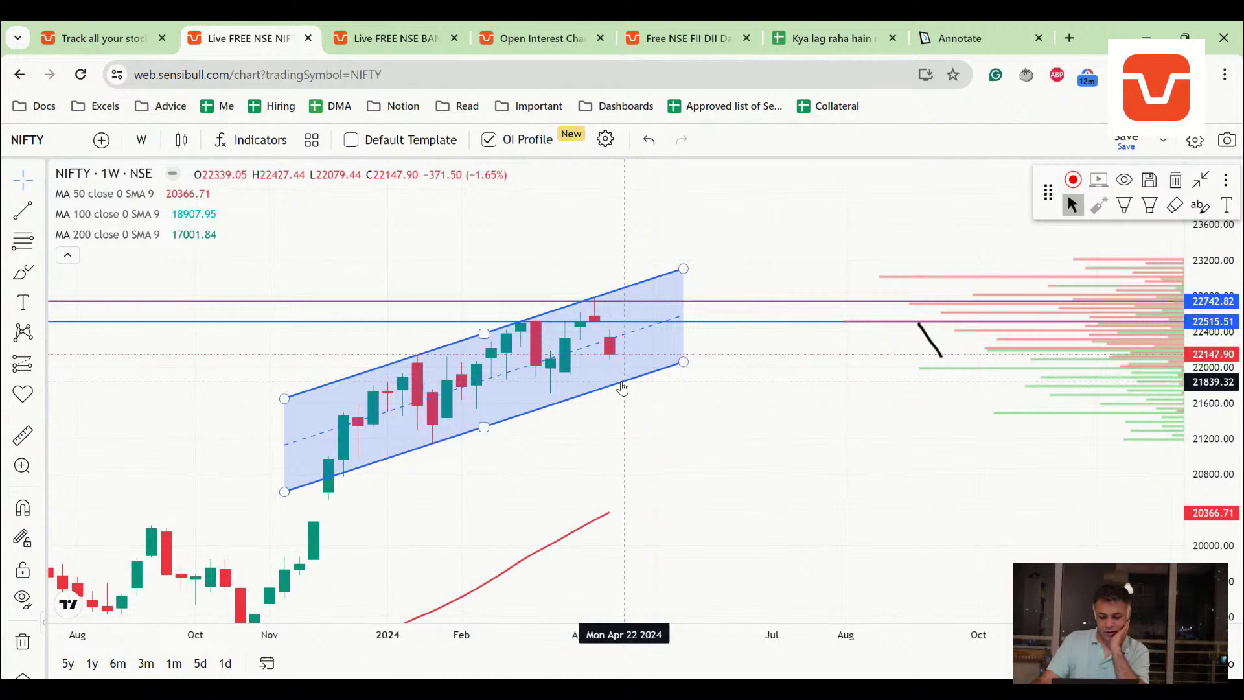
scroll(583, 382, down, 2)
scroll(777, 361, up, 3)
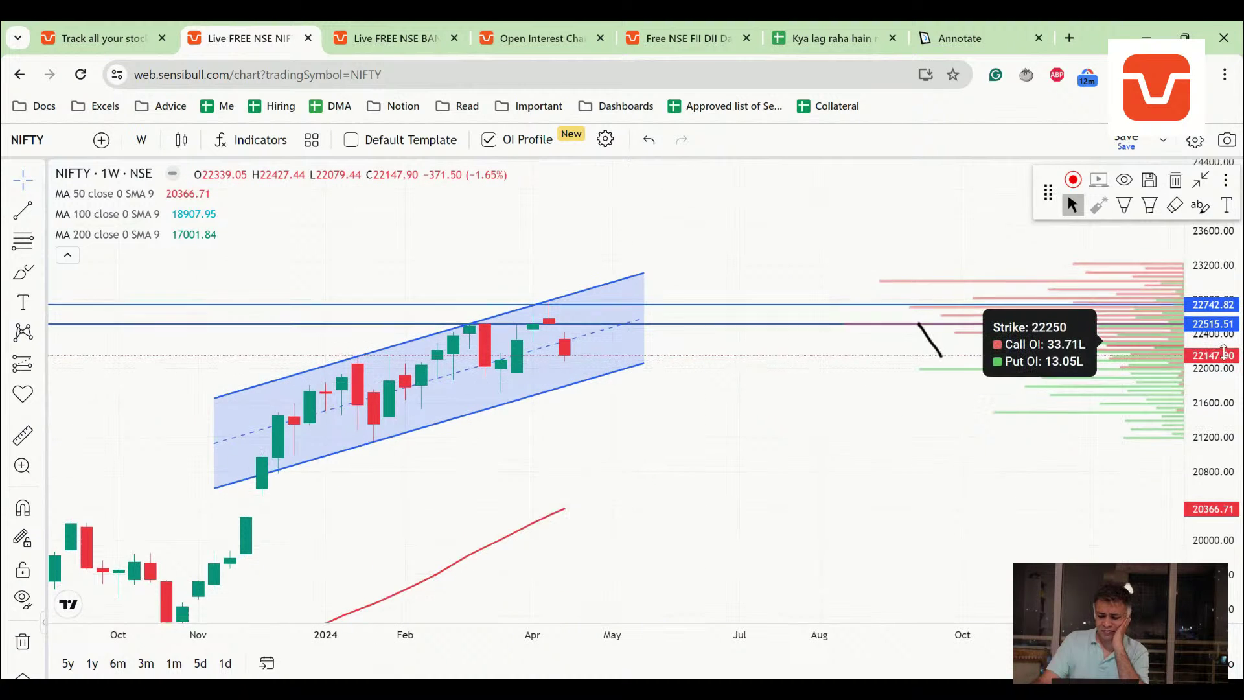
scroll(853, 453, down, 1)
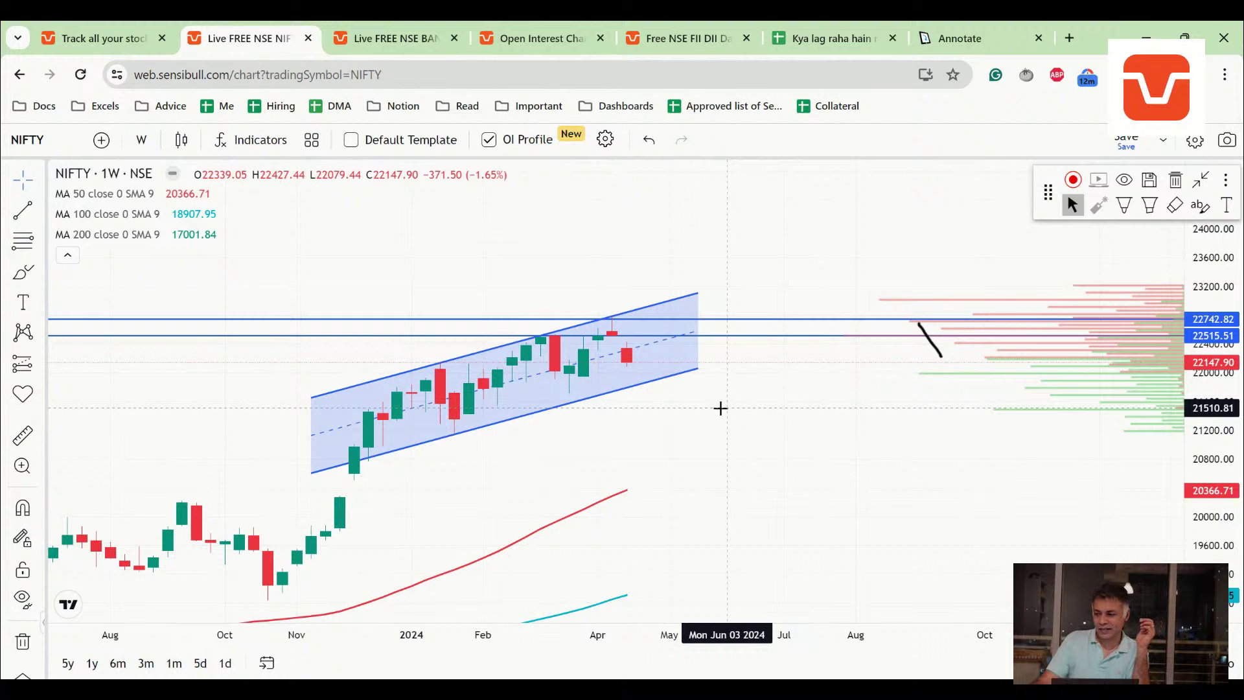
- Change the NIFTY chart timeframe to 1 day and look over the latest candles
click(140, 140)
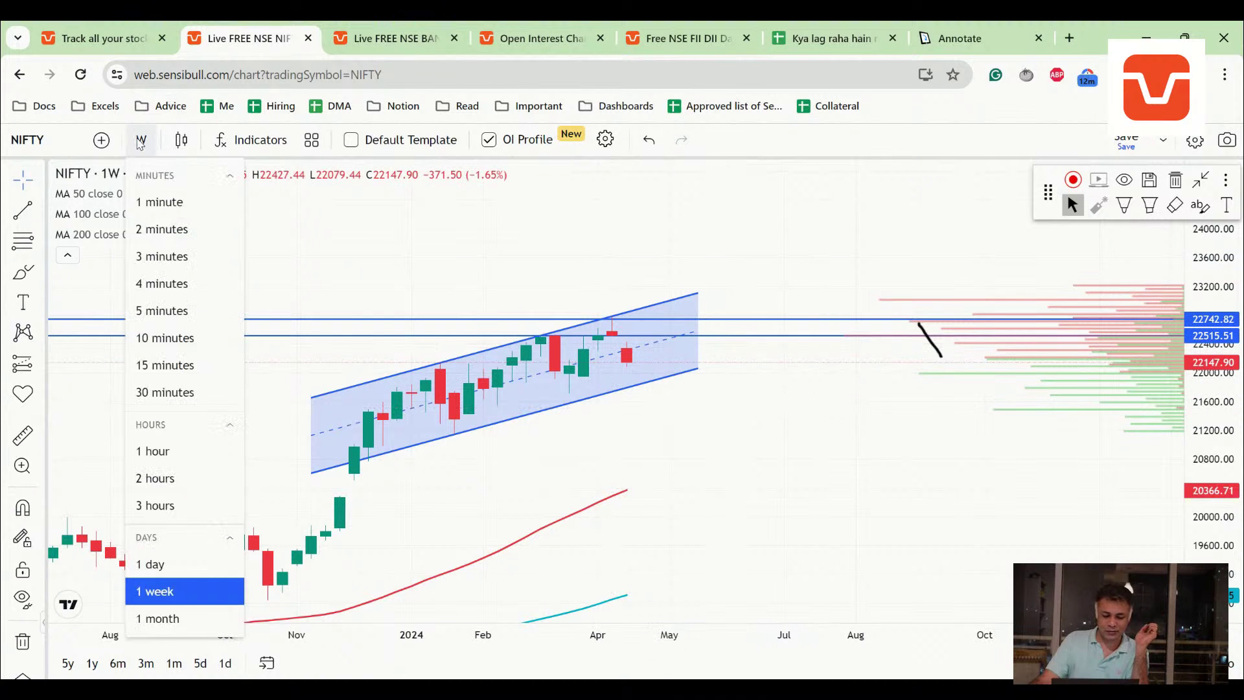
click(154, 564)
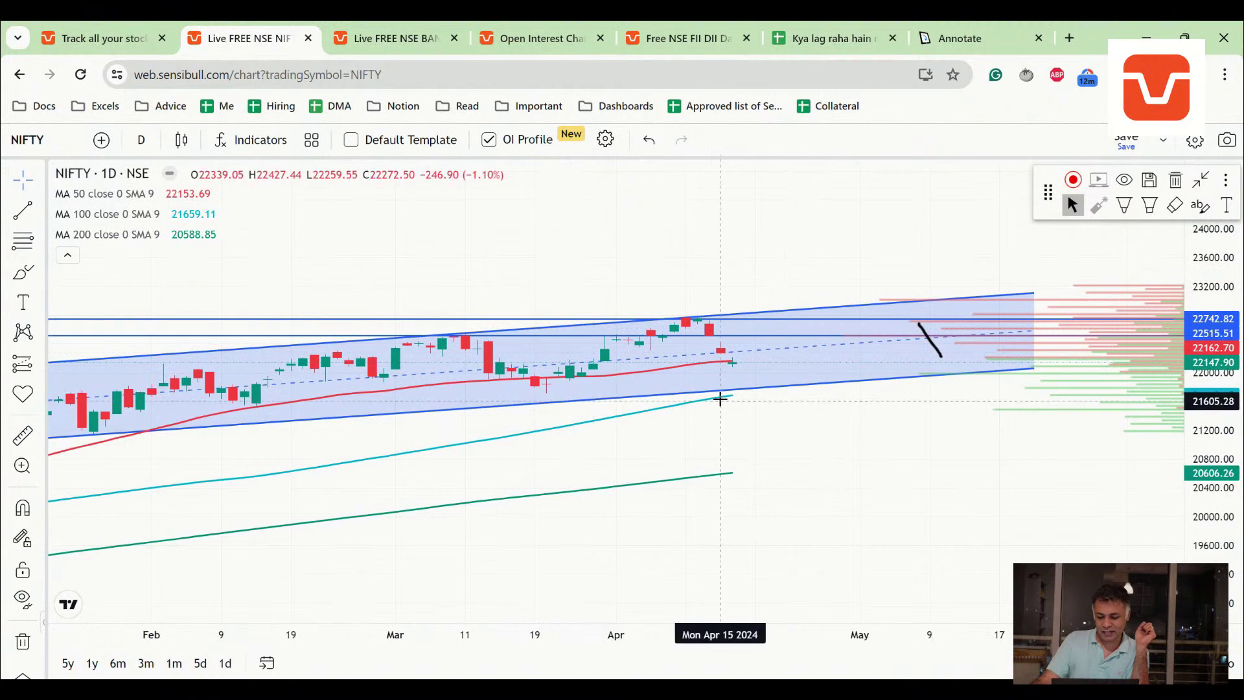
scroll(719, 399, down, 3)
scroll(853, 368, down, 3)
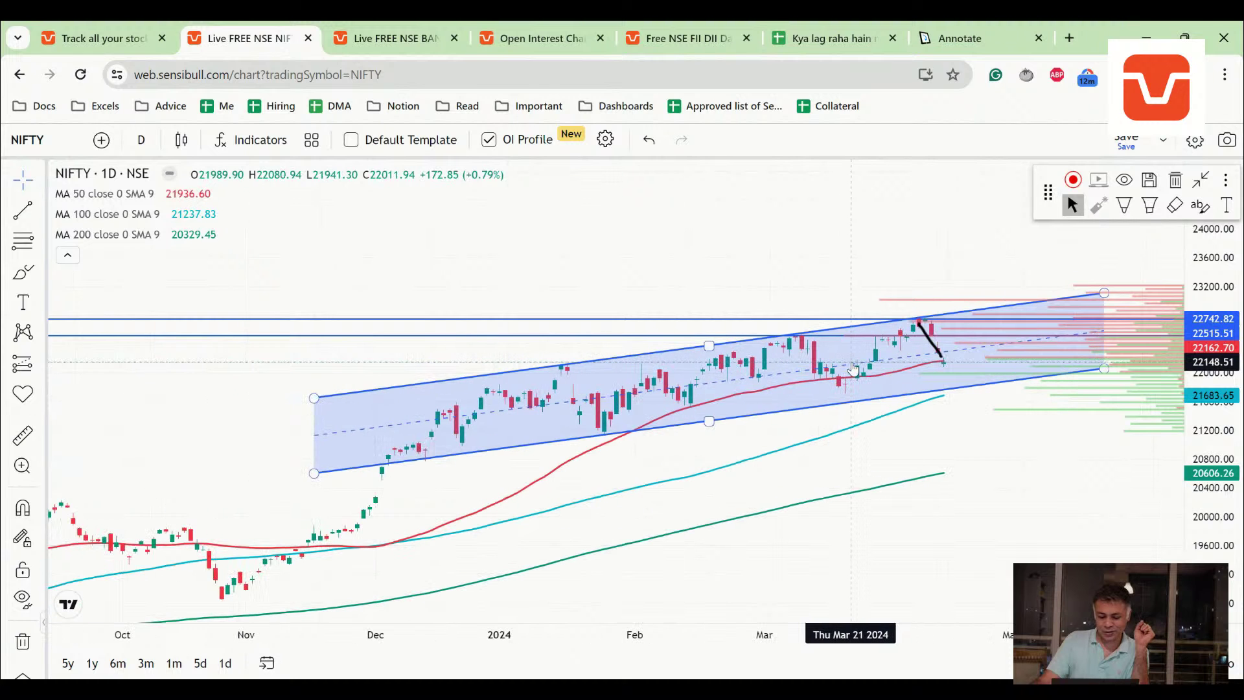
scroll(853, 368, down, 3)
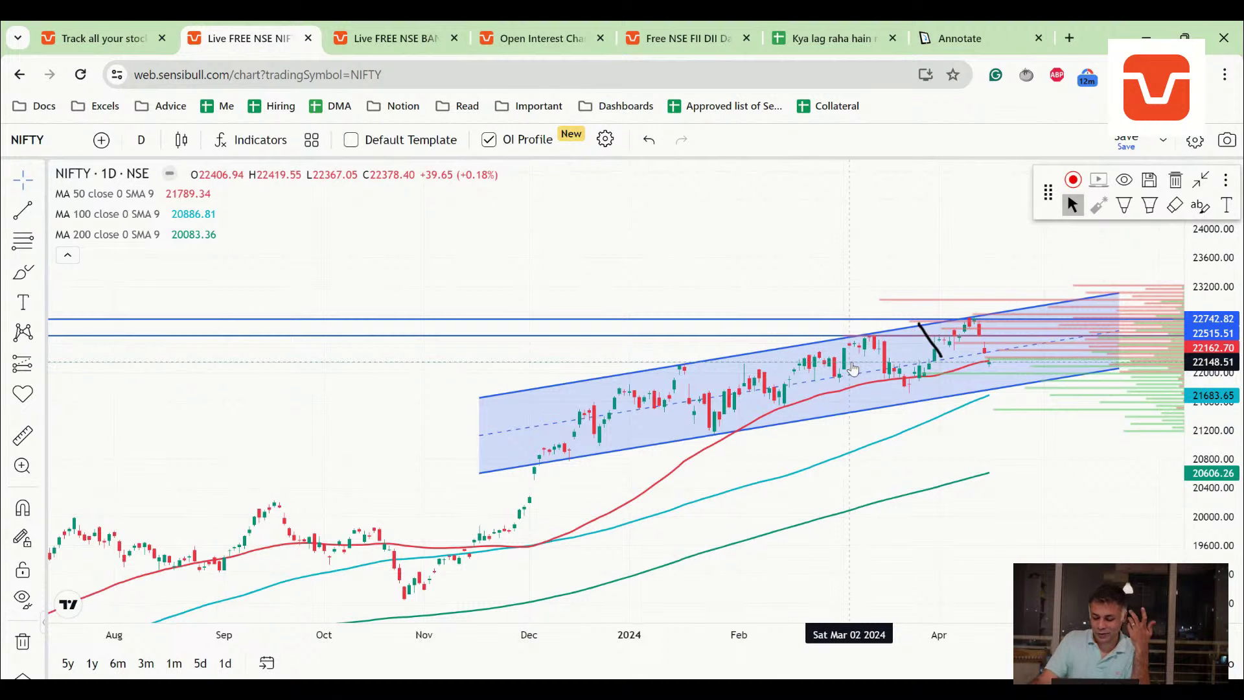
scroll(853, 368, up, 5)
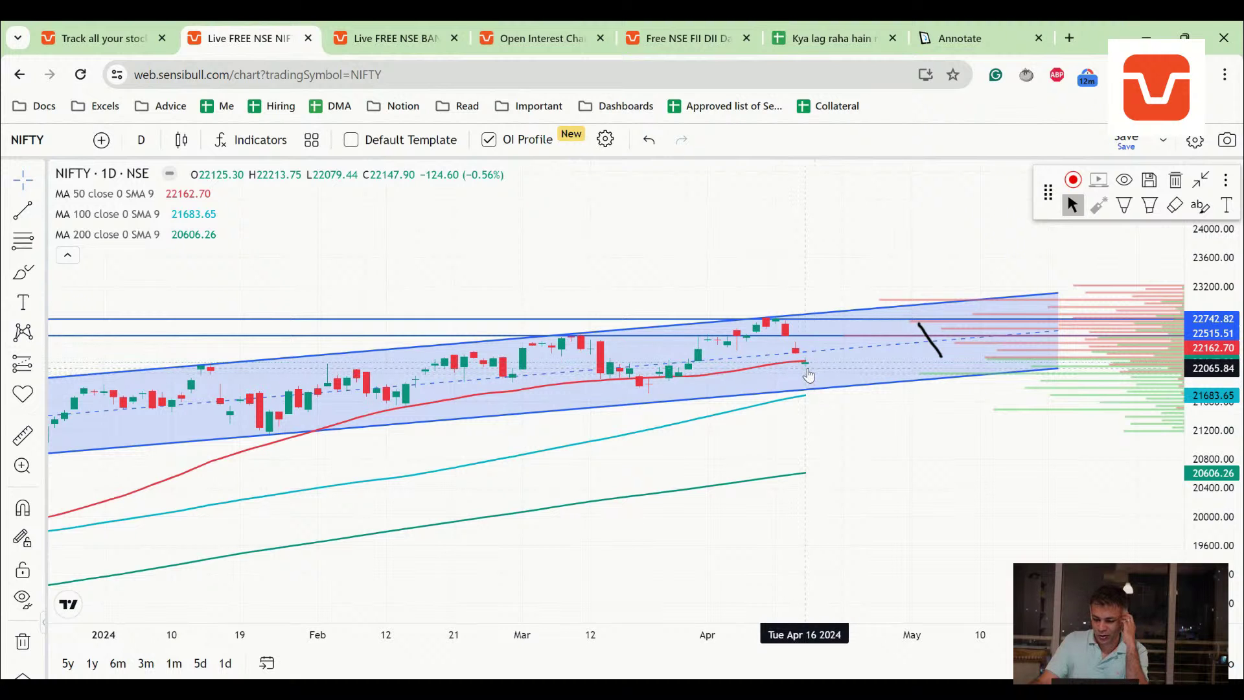
- Visit the FII DII, Open Interest and BANKNIFTY pages, then open the FII DII participant Summary
click(678, 40)
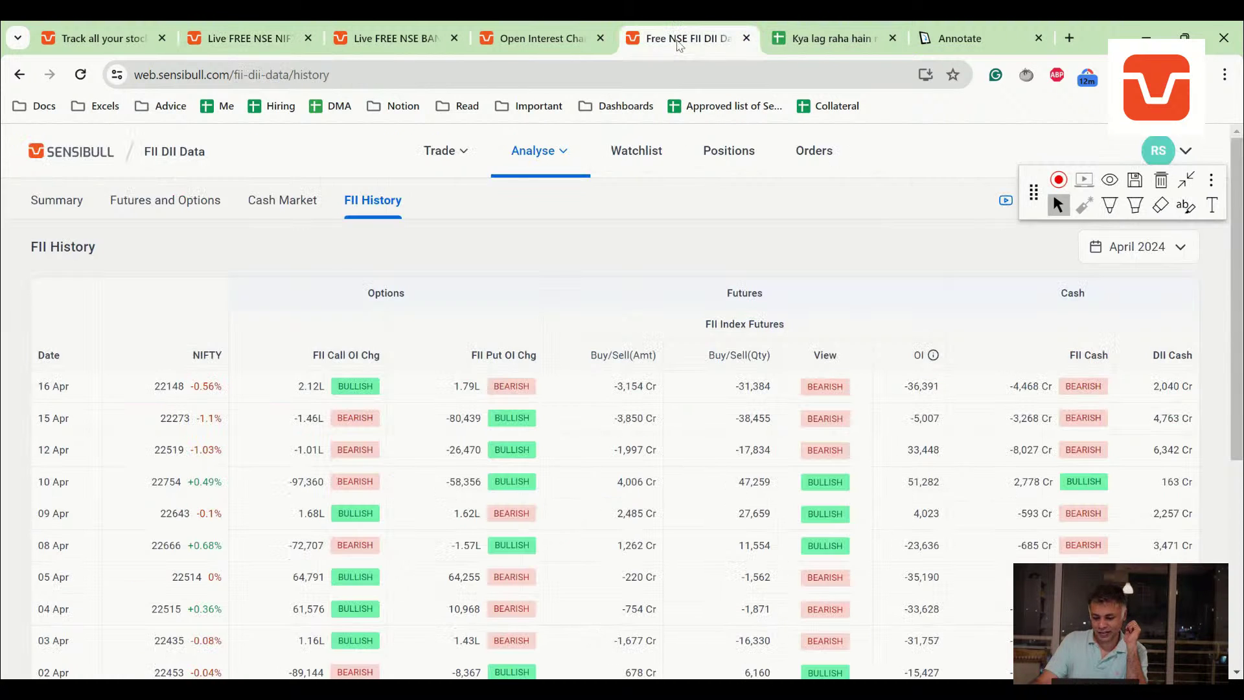
click(571, 31)
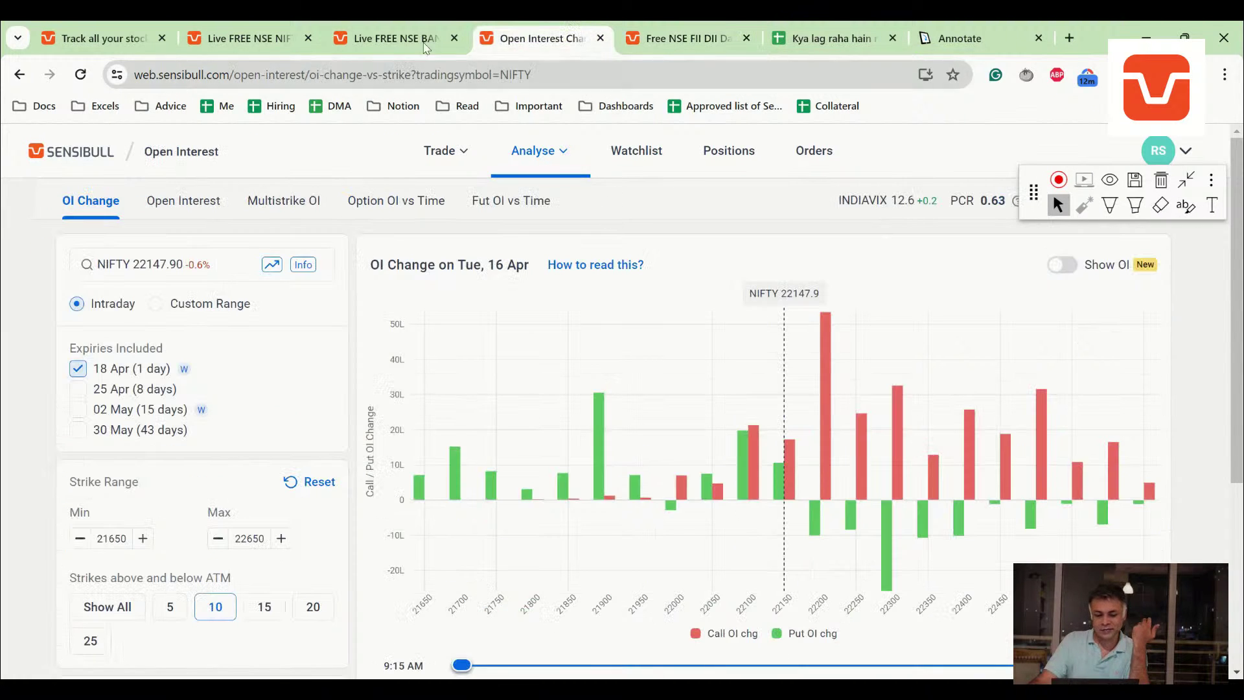
click(421, 38)
click(686, 31)
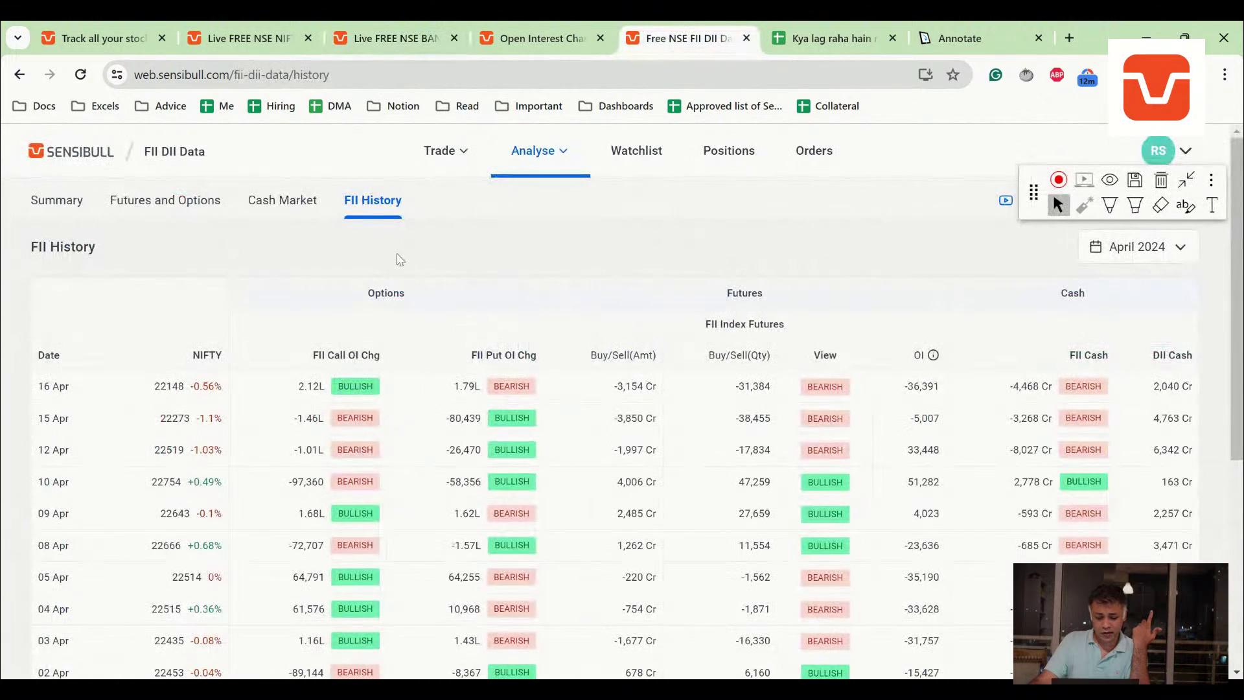
click(44, 203)
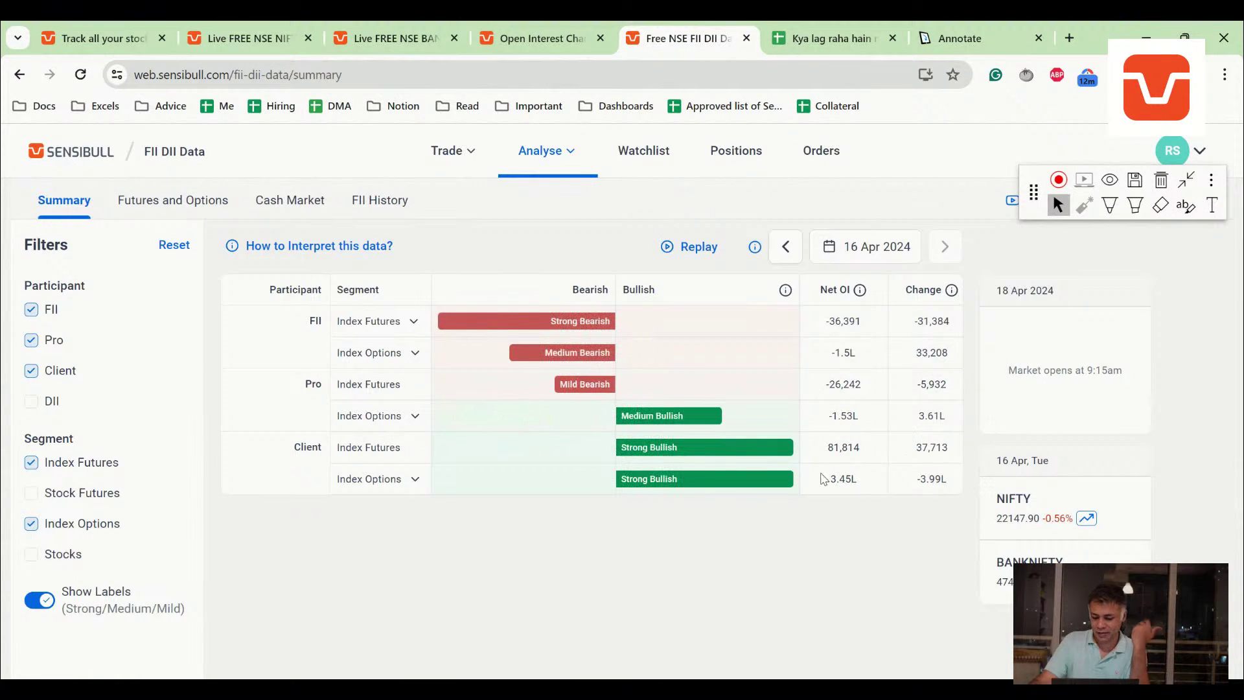